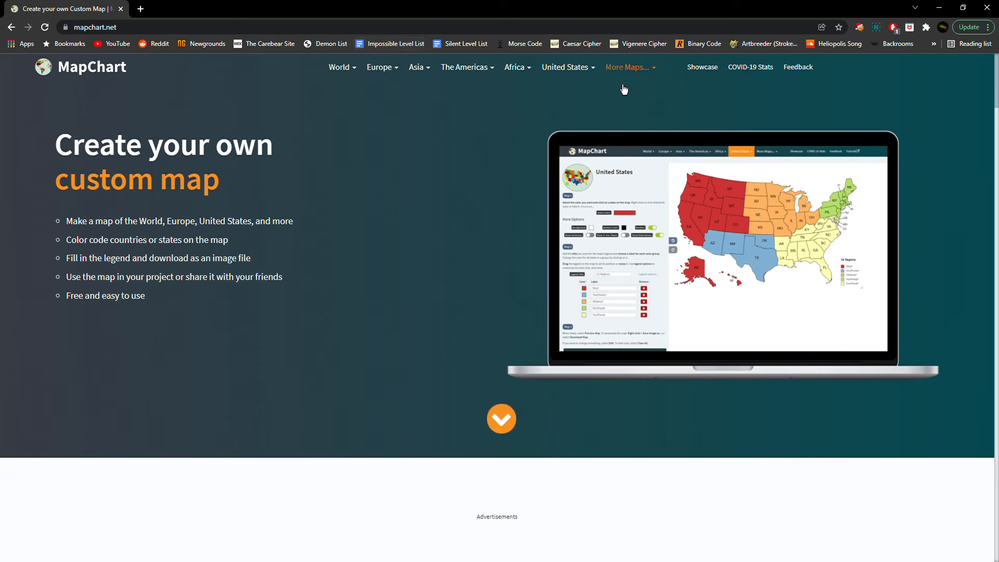
# Browse the available country, fantasy and European maps, and open the Advanced World map.
pyautogui.click(626, 76)
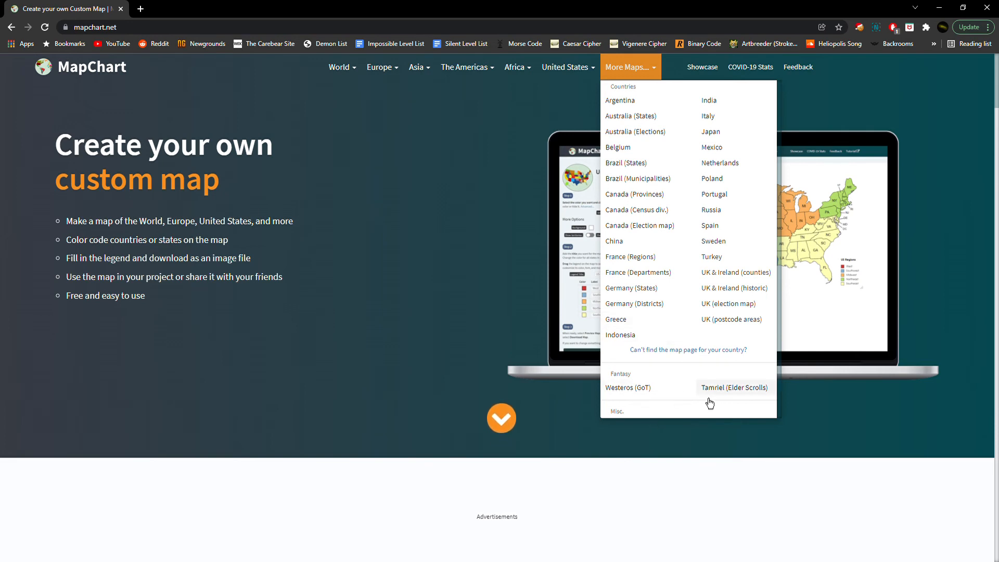
pyautogui.scroll(-1, 686, 380)
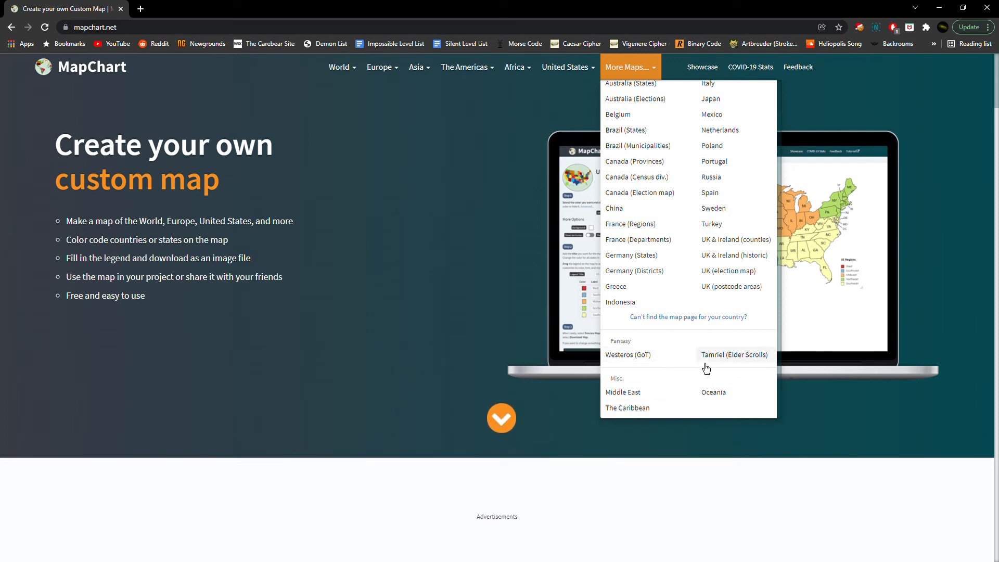
pyautogui.tripleClick(503, 293)
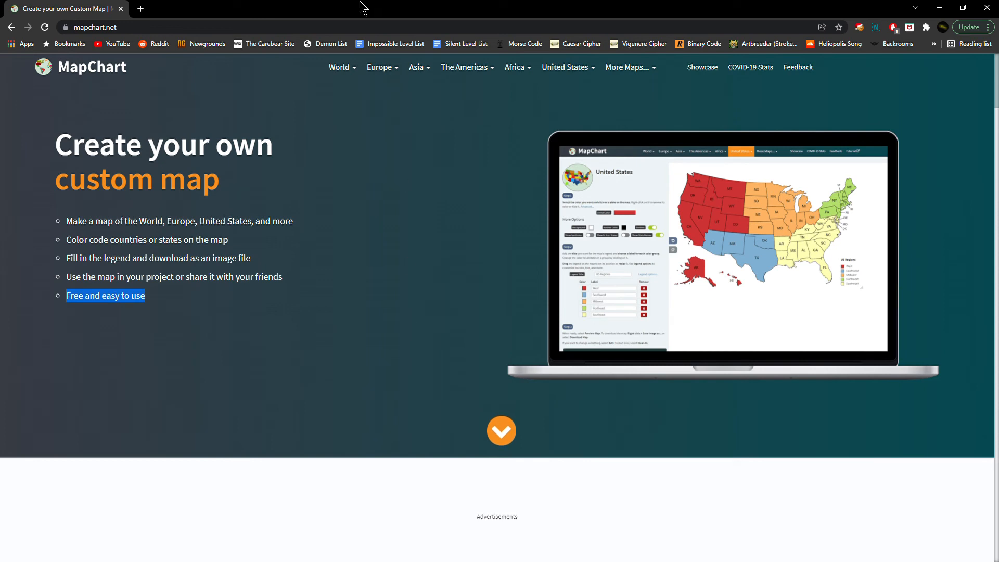
pyautogui.click(385, 78)
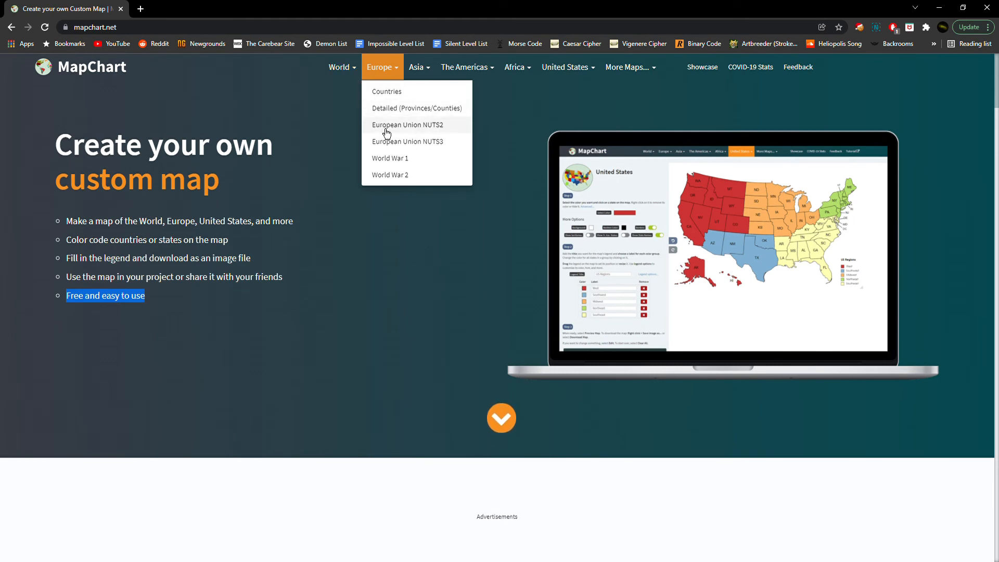
pyautogui.click(345, 77)
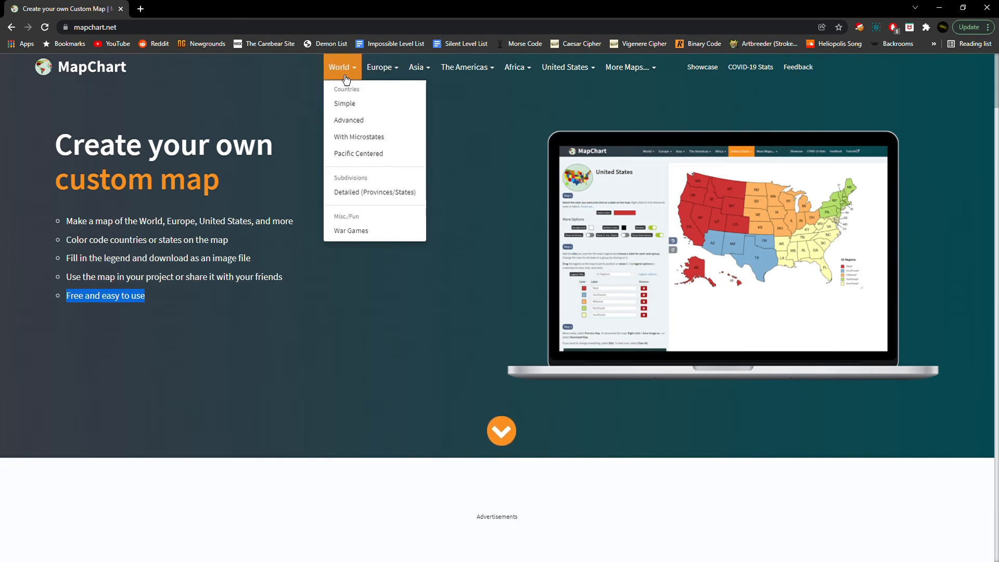
pyautogui.click(380, 119)
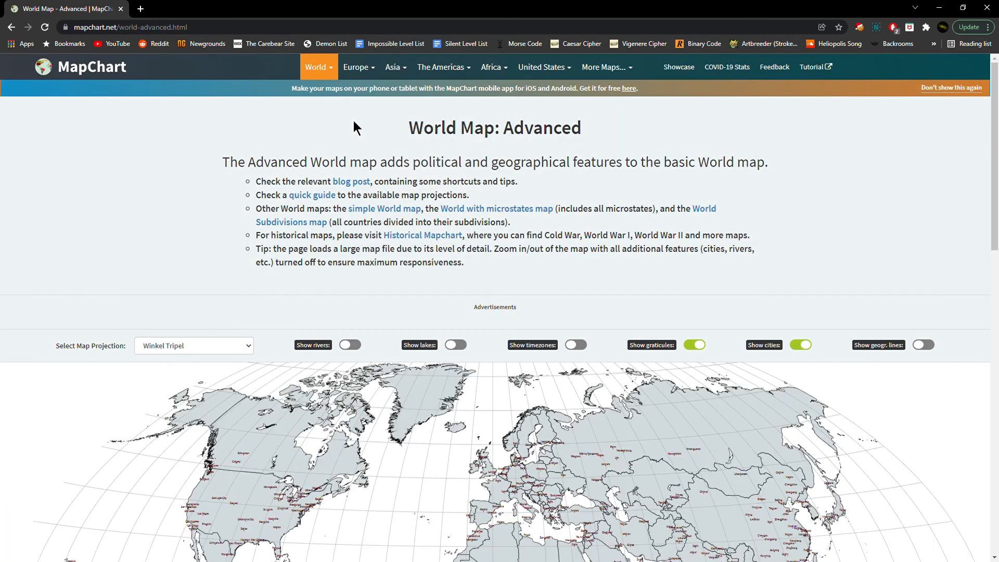
# Turn on the display of lakes on the world map.
pyautogui.scroll(-6, 520, 193)
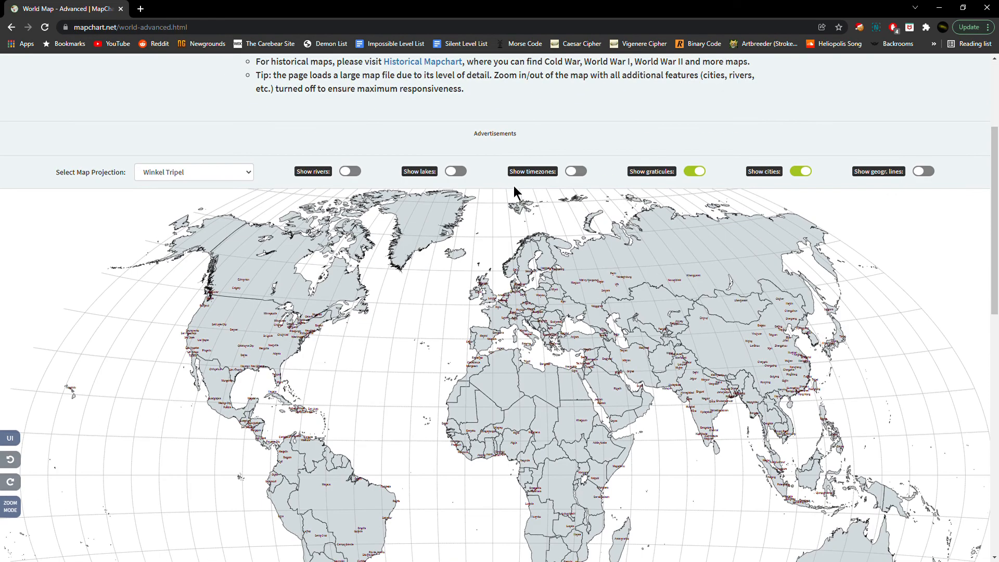
pyautogui.scroll(3, 510, 189)
pyautogui.click(460, 173)
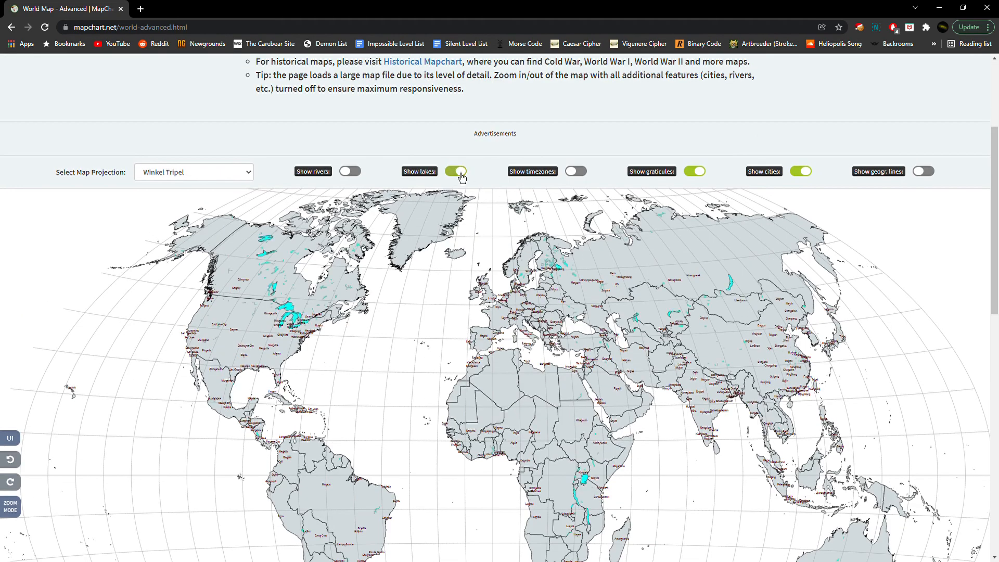
# Try a dark blue background for the world map.
pyautogui.scroll(-12, 397, 184)
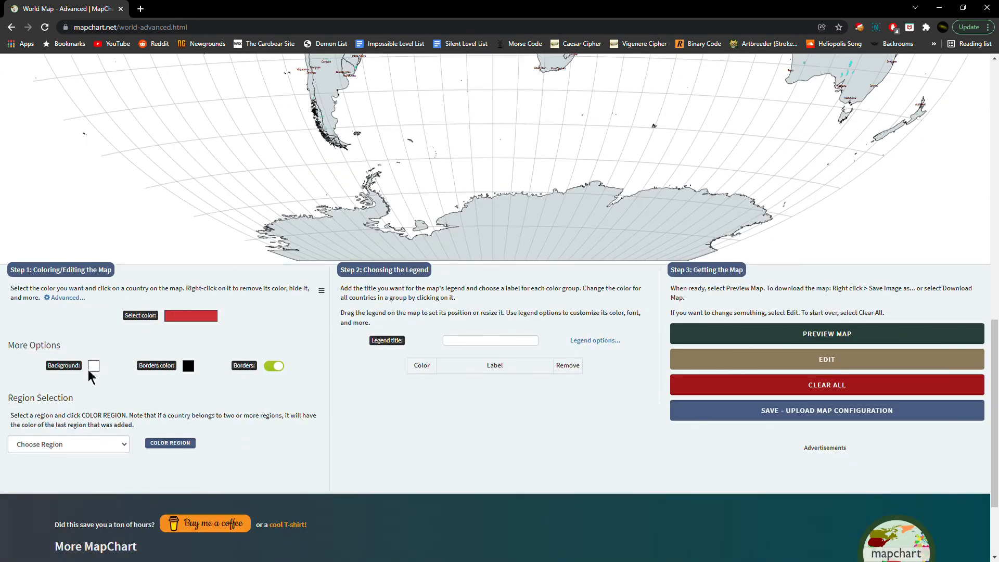
pyautogui.click(94, 376)
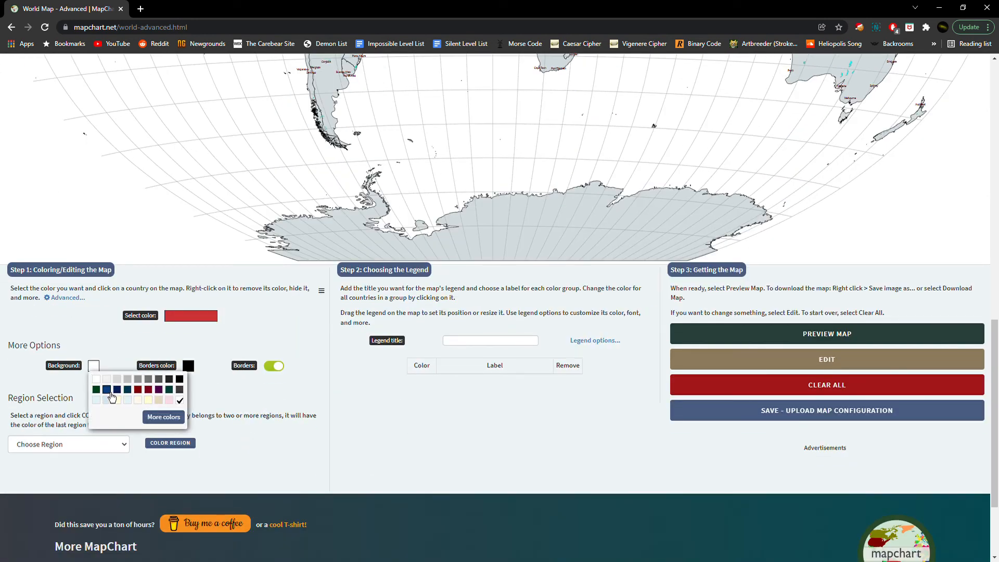
pyautogui.click(108, 390)
pyautogui.scroll(10, 133, 335)
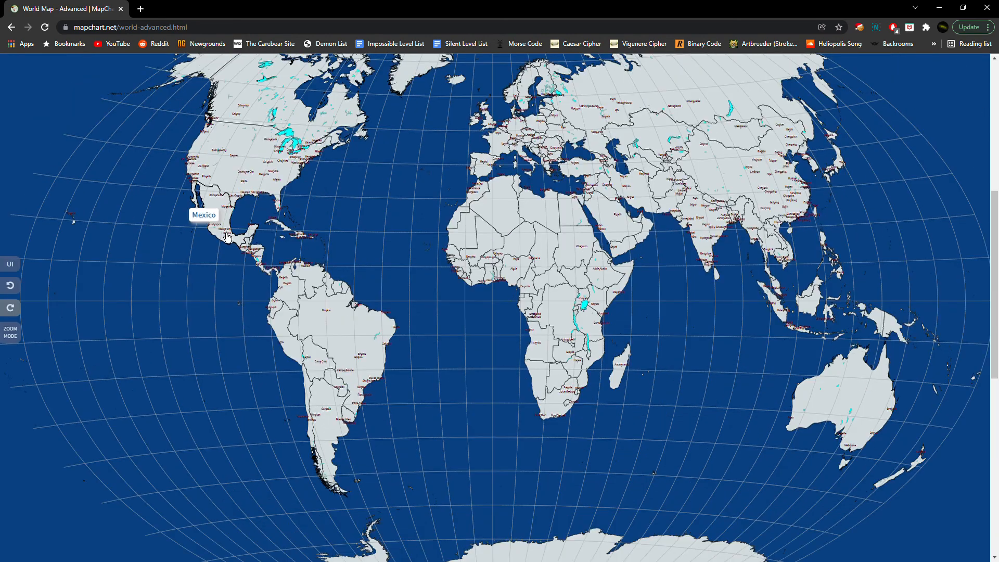
# Set the map background to light blue and look over the map with it.
pyautogui.scroll(-10, 227, 238)
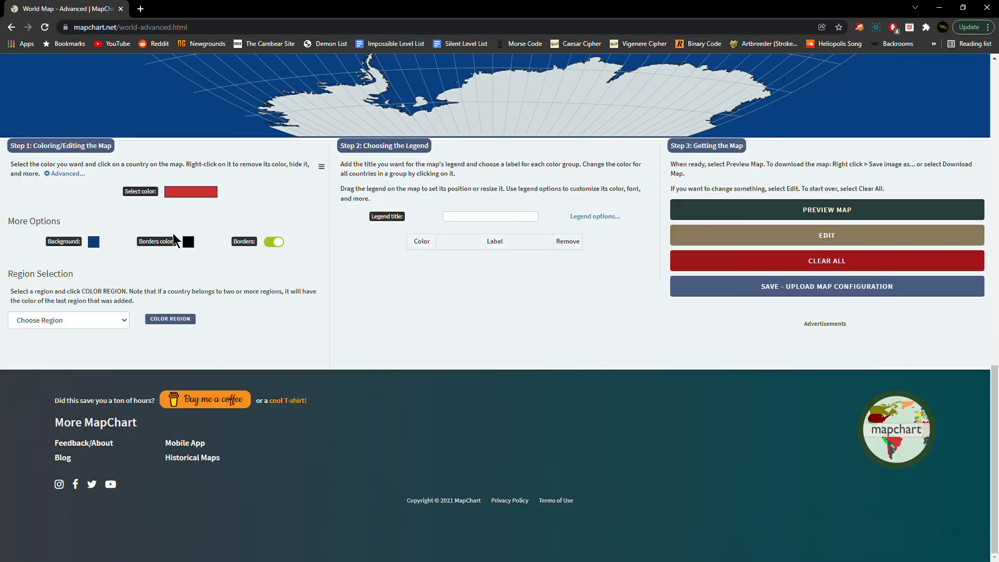
pyautogui.click(96, 251)
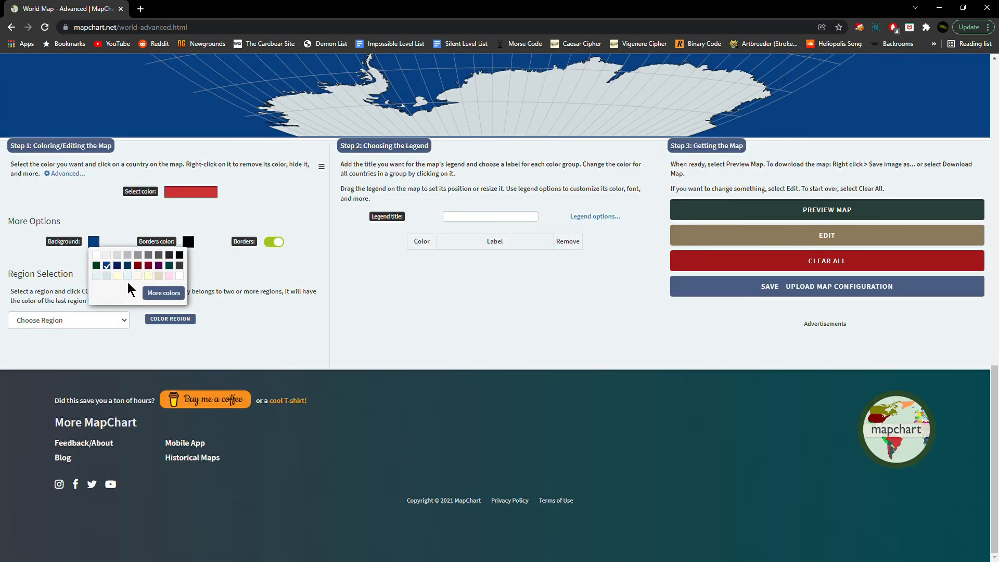
pyautogui.click(108, 276)
pyautogui.scroll(10, 167, 188)
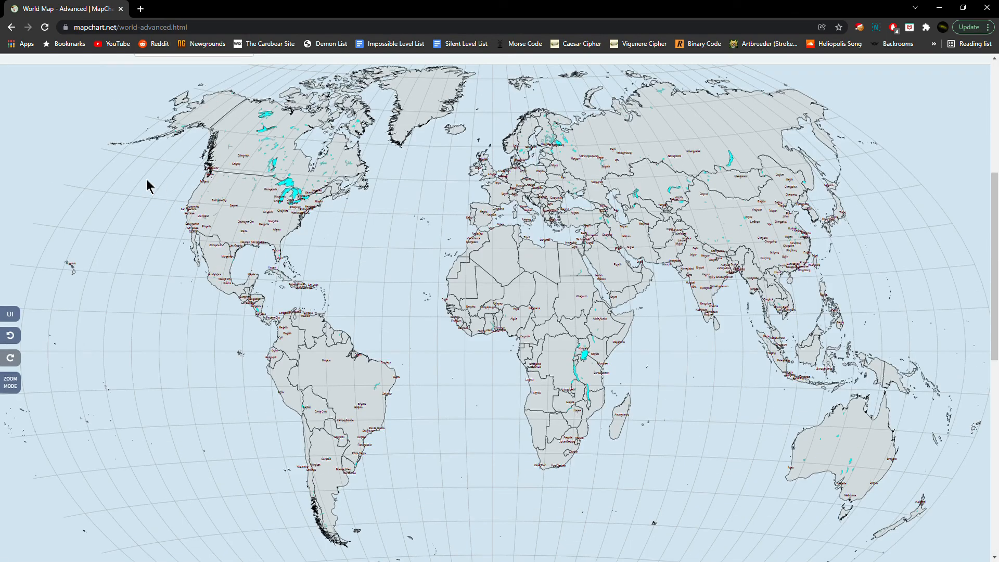
pyautogui.scroll(-3, 145, 179)
pyautogui.scroll(-4, 130, 185)
pyautogui.scroll(4, 131, 187)
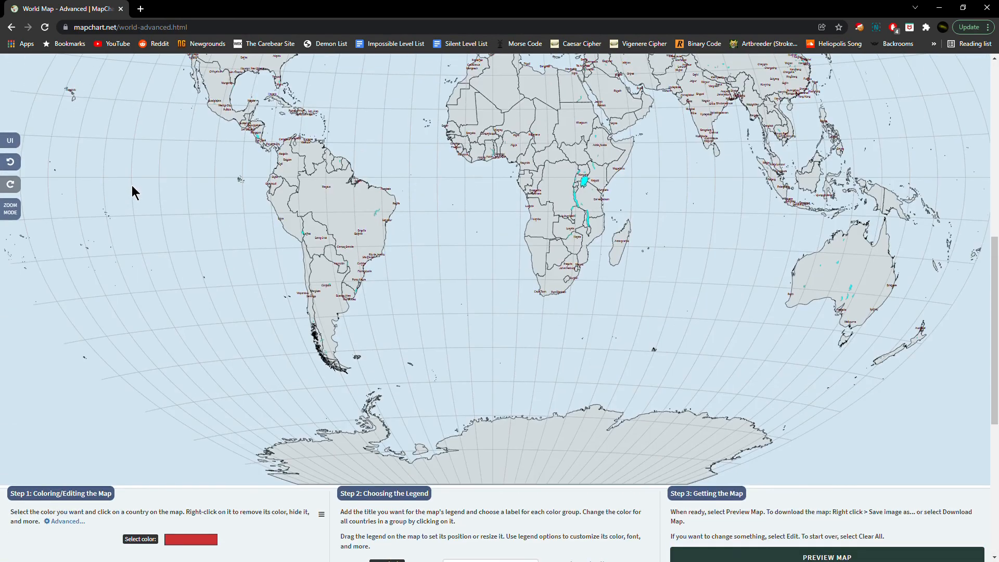
pyautogui.scroll(3, 132, 185)
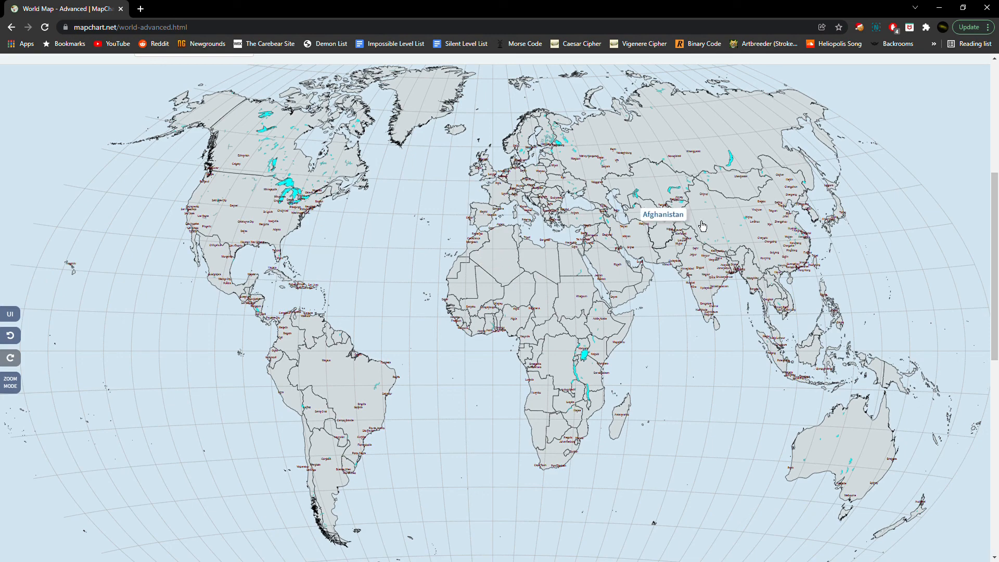
# Turn on the display of rivers and timezones on the map.
pyautogui.scroll(3, 672, 179)
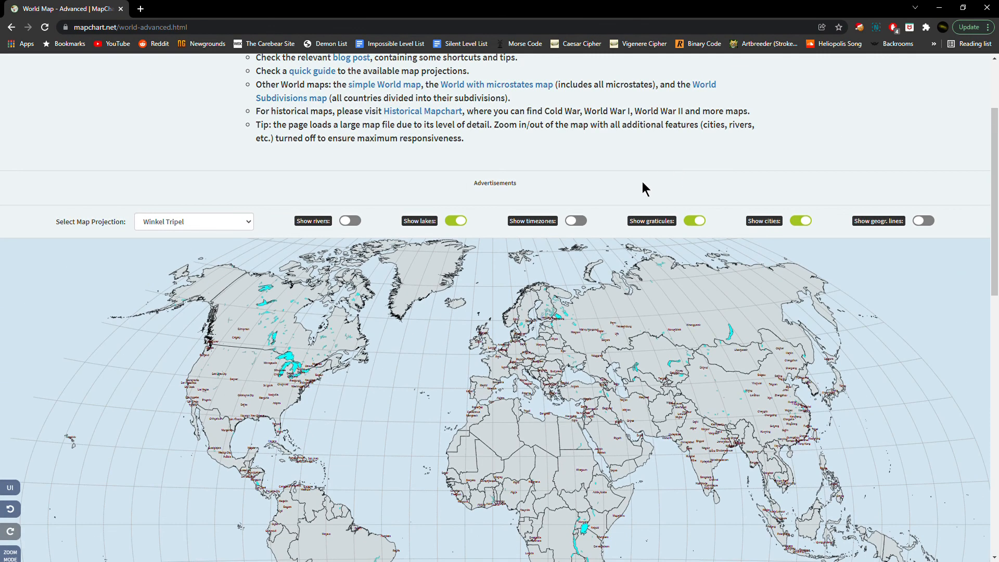
pyautogui.click(350, 221)
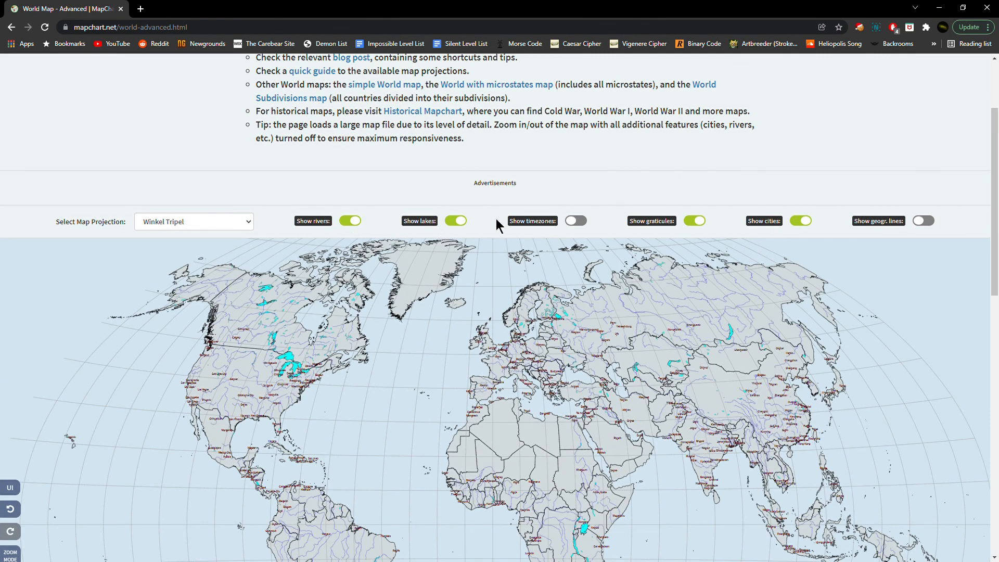
pyautogui.click(576, 223)
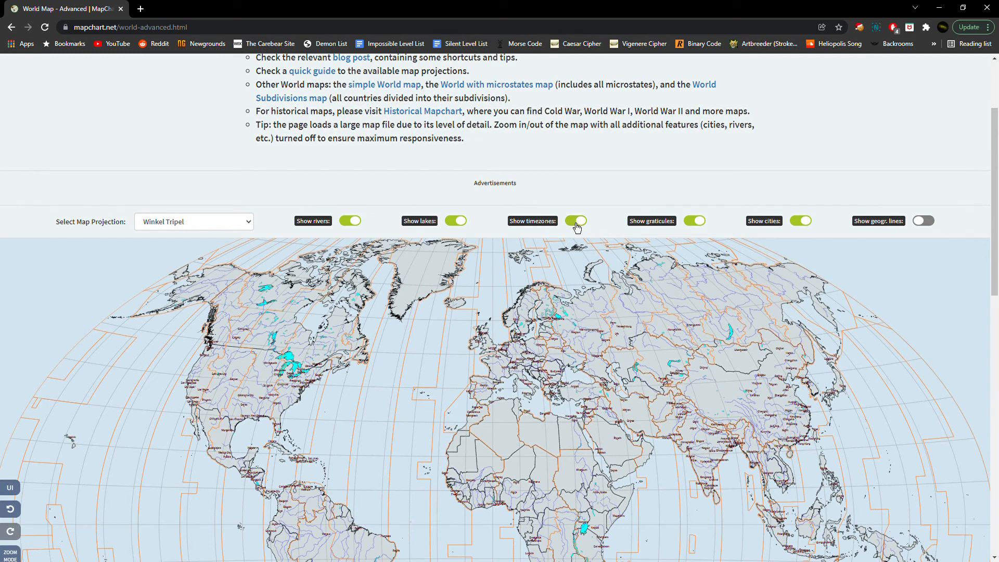
# Switch the graticules and the cities off and back on, and turn on the geographic lines.
pyautogui.click(694, 221)
pyautogui.click(694, 221)
pyautogui.click(800, 222)
pyautogui.click(801, 223)
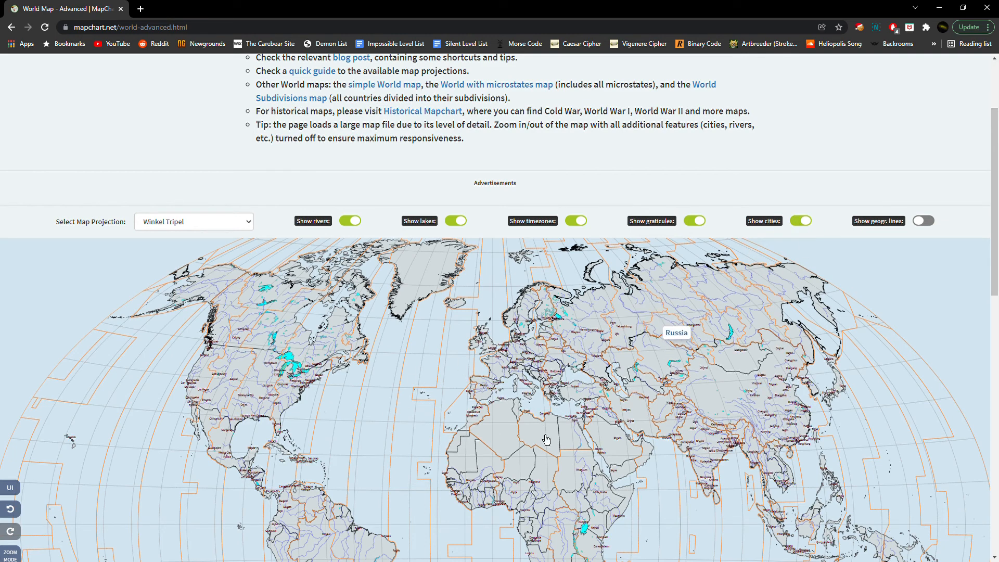
pyautogui.click(930, 225)
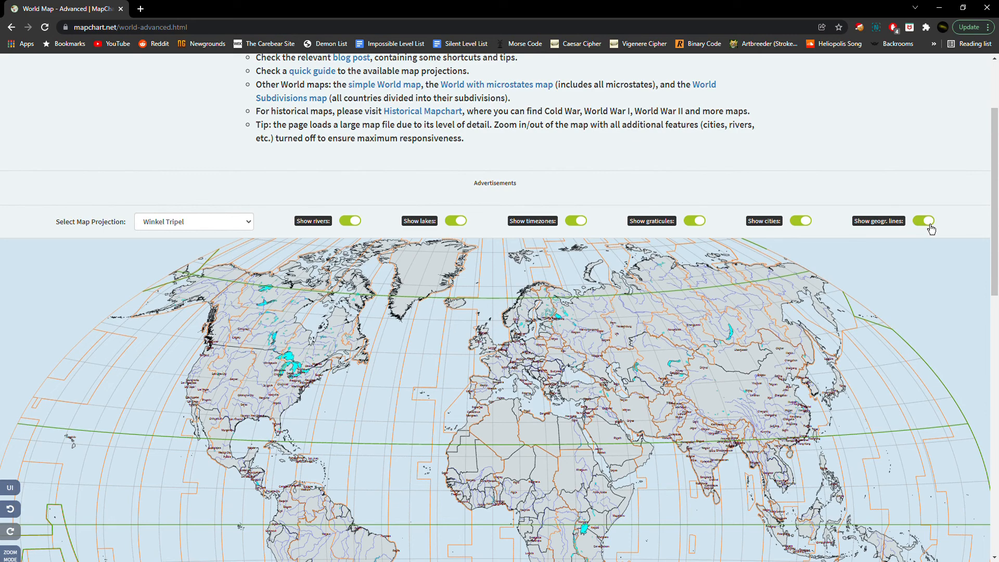
# Examine the whole world map down to Antarctica with its rivers, lakes, timezones, cities and geographic lines.
pyautogui.scroll(-3, 604, 198)
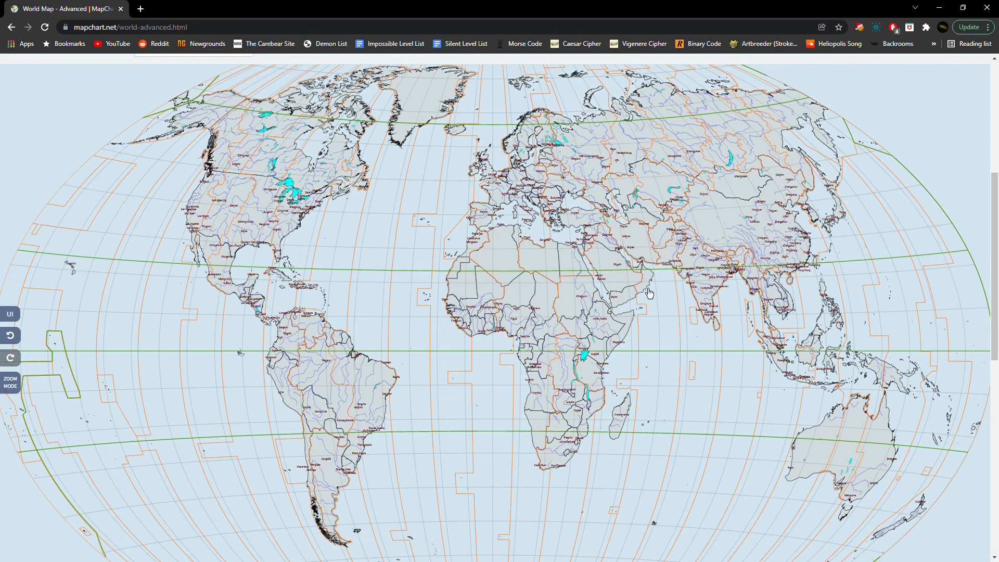
pyautogui.scroll(-3, 570, 388)
pyautogui.scroll(4, 570, 386)
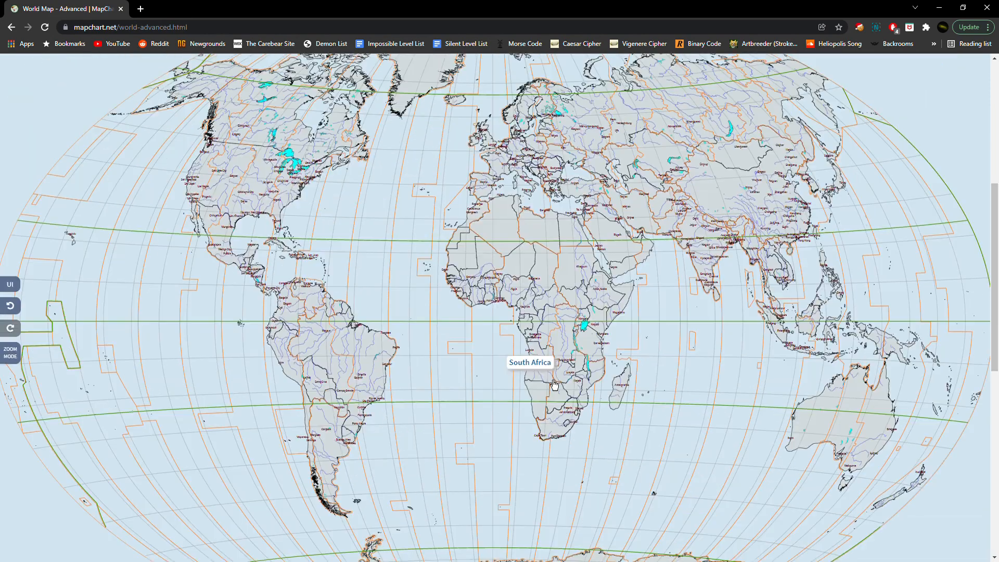
pyautogui.scroll(-3, 375, 288)
pyautogui.scroll(-2, 375, 288)
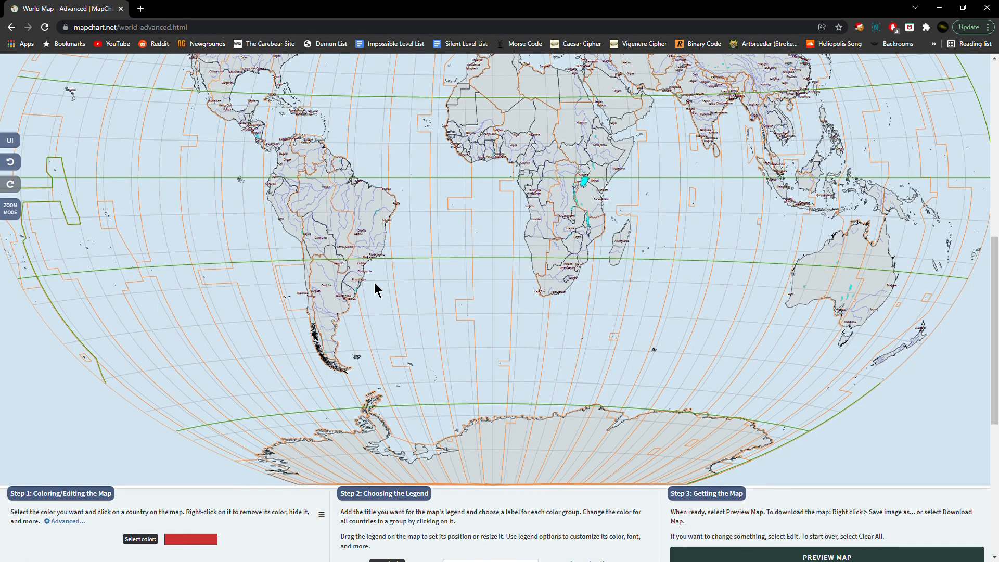
pyautogui.scroll(4, 375, 286)
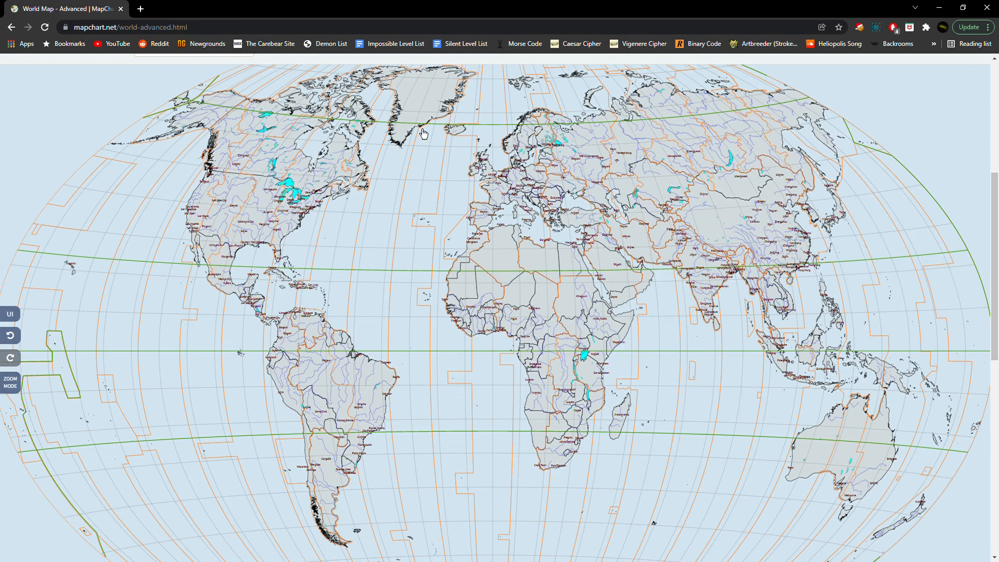
pyautogui.scroll(3, 504, 182)
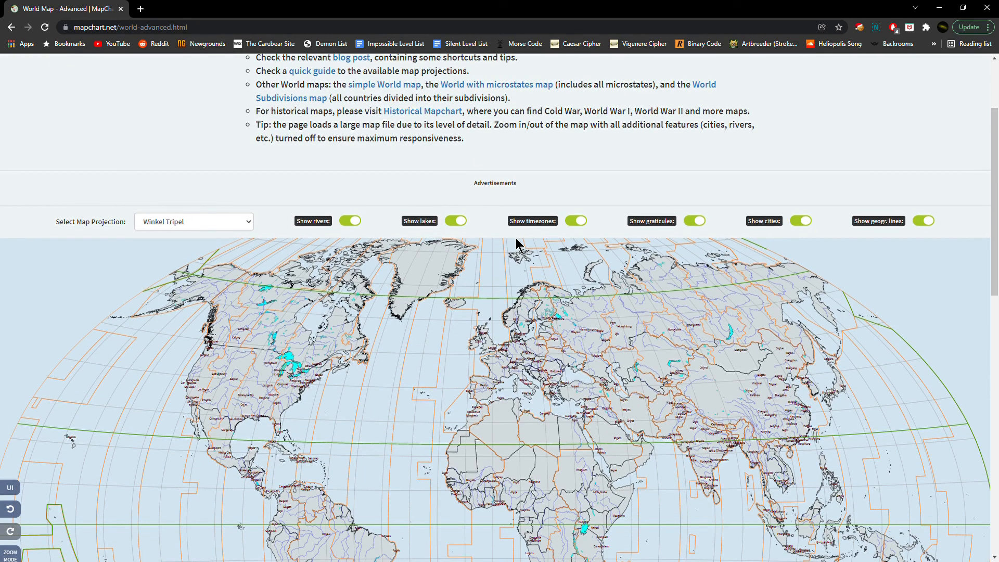
pyautogui.scroll(-9, 520, 245)
pyautogui.scroll(6, 519, 242)
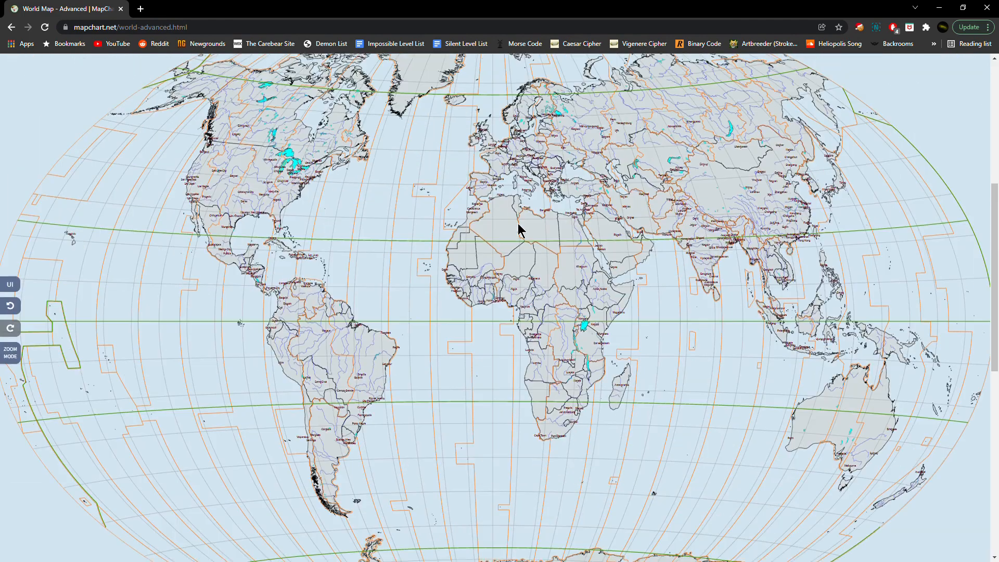
pyautogui.scroll(-3, 503, 357)
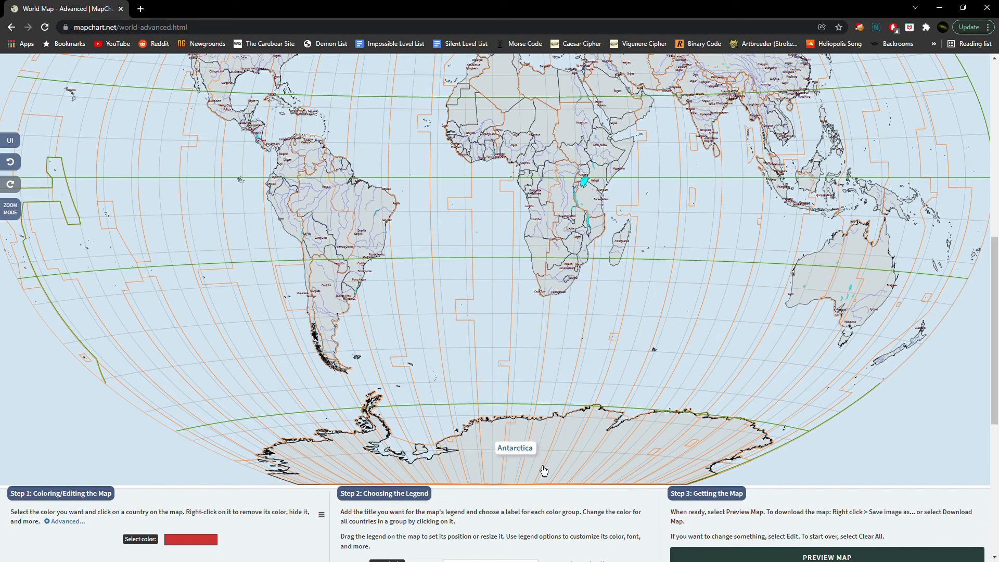
# Try the Eckert IV map projection and settle on Robinson.
pyautogui.scroll(6, 488, 343)
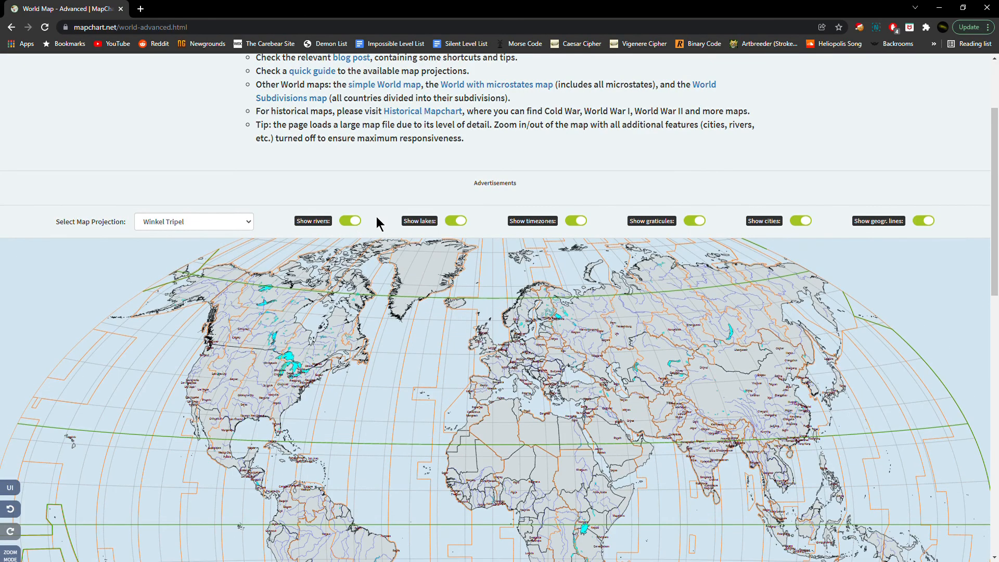
pyautogui.click(218, 248)
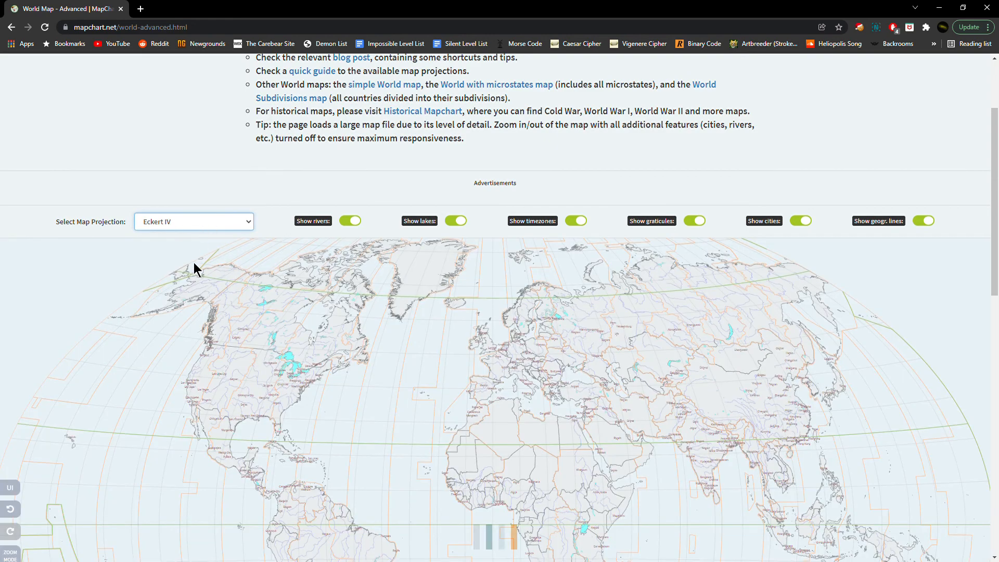
pyautogui.scroll(-3, 190, 263)
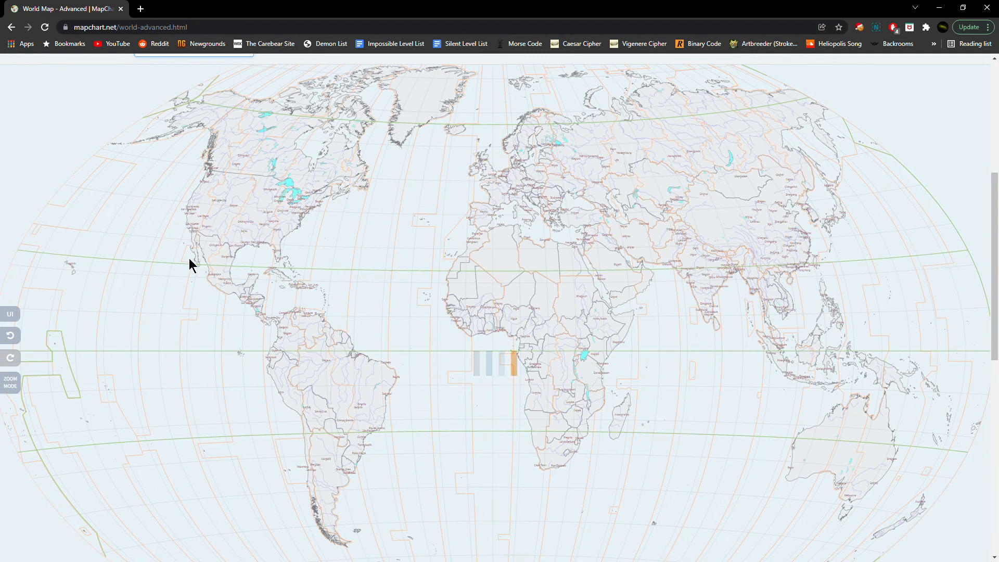
pyautogui.scroll(3, 475, 315)
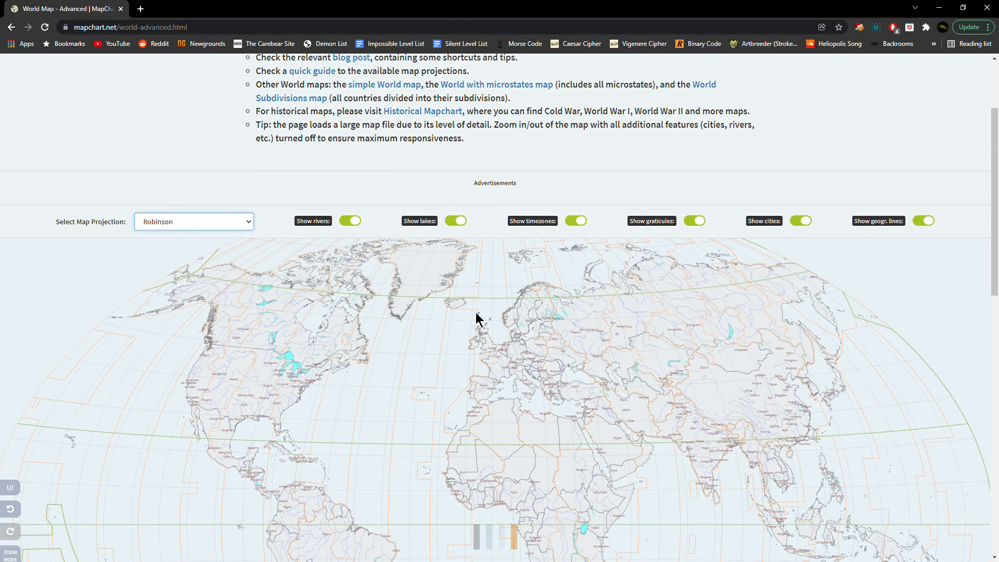
# Read the introductory notes on historical maps and the large map file, highlighting their text.
pyautogui.scroll(2, 475, 317)
pyautogui.moveTo(464, 262); pyautogui.dragTo(424, 261)
pyautogui.click(470, 294)
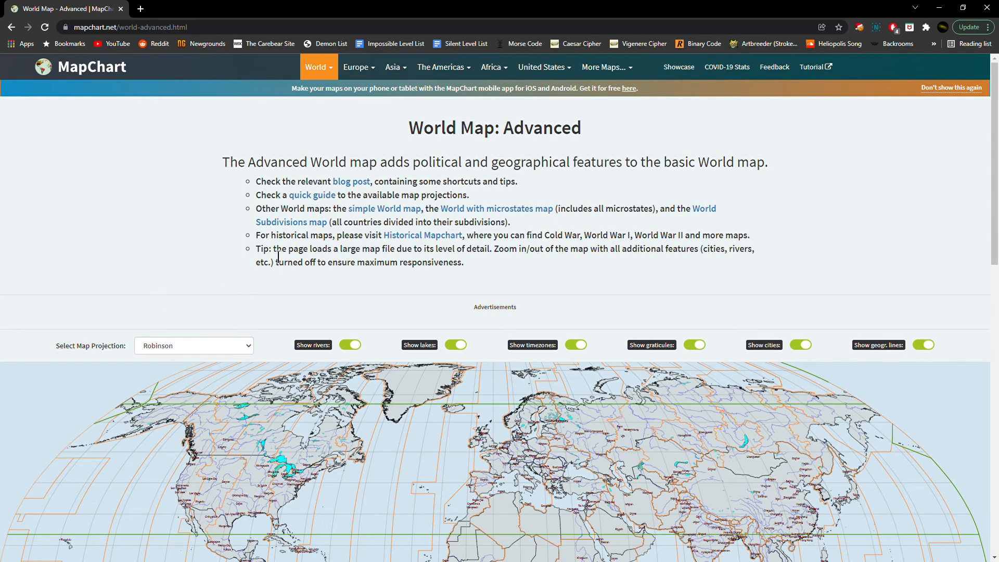
pyautogui.moveTo(257, 235); pyautogui.dragTo(472, 239)
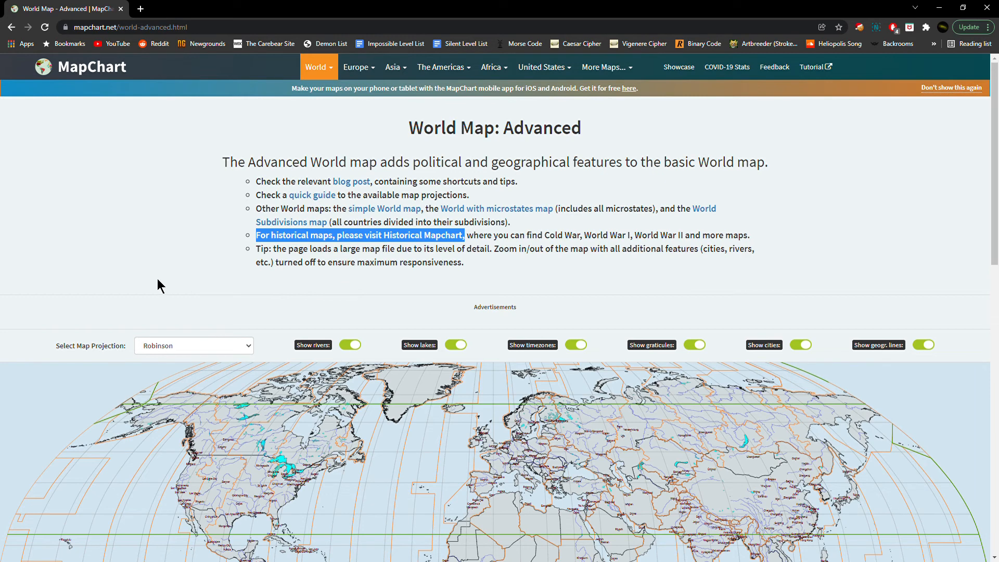
pyautogui.moveTo(275, 252); pyautogui.dragTo(503, 259)
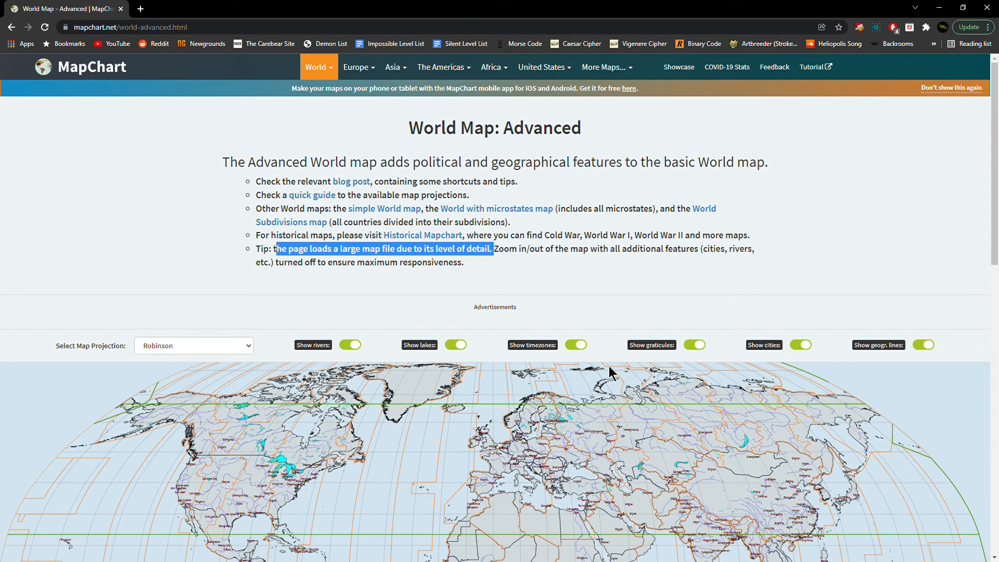
# Examine the Advanced World map with all its layers and introductory notes, and check which other world maps are offered.
pyautogui.scroll(-6, 608, 366)
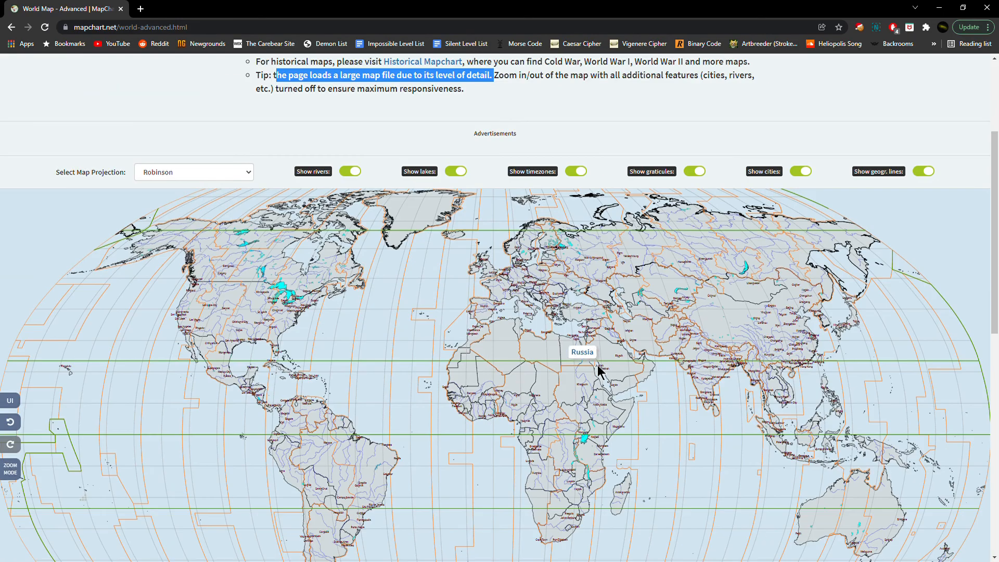
pyautogui.scroll(3, 807, 318)
pyautogui.scroll(3, 408, 235)
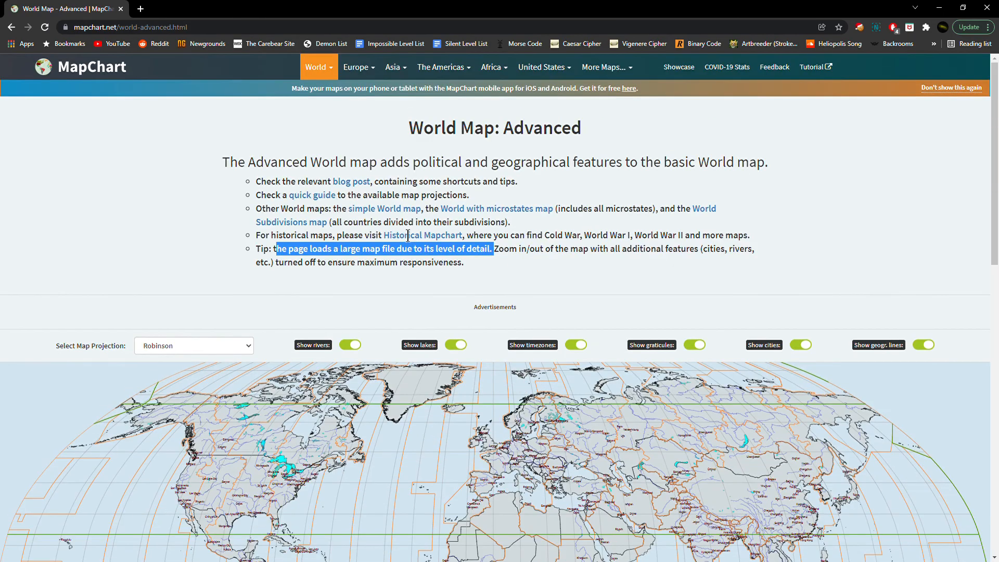
pyautogui.click(331, 79)
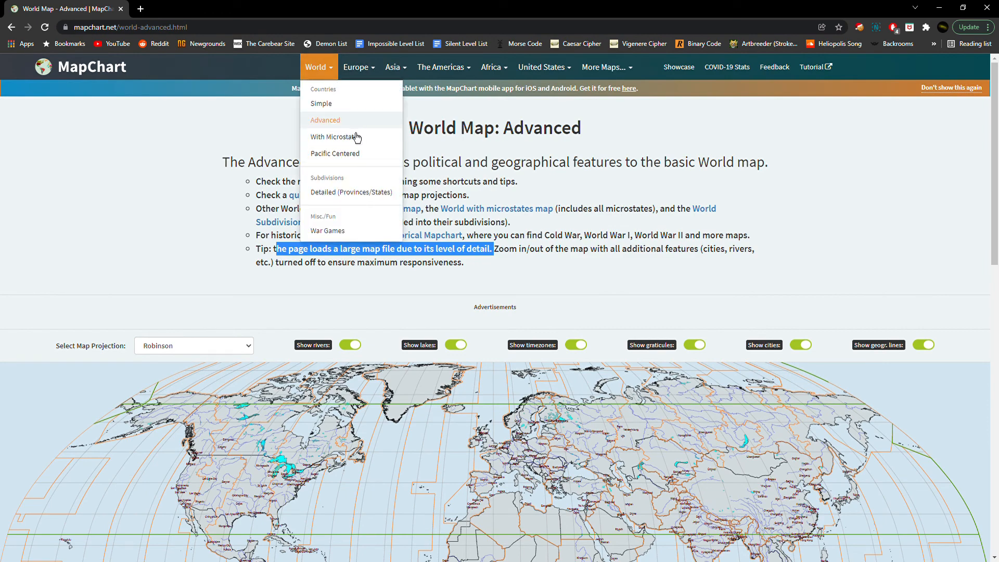
pyautogui.click(748, 293)
pyautogui.scroll(-6, 858, 281)
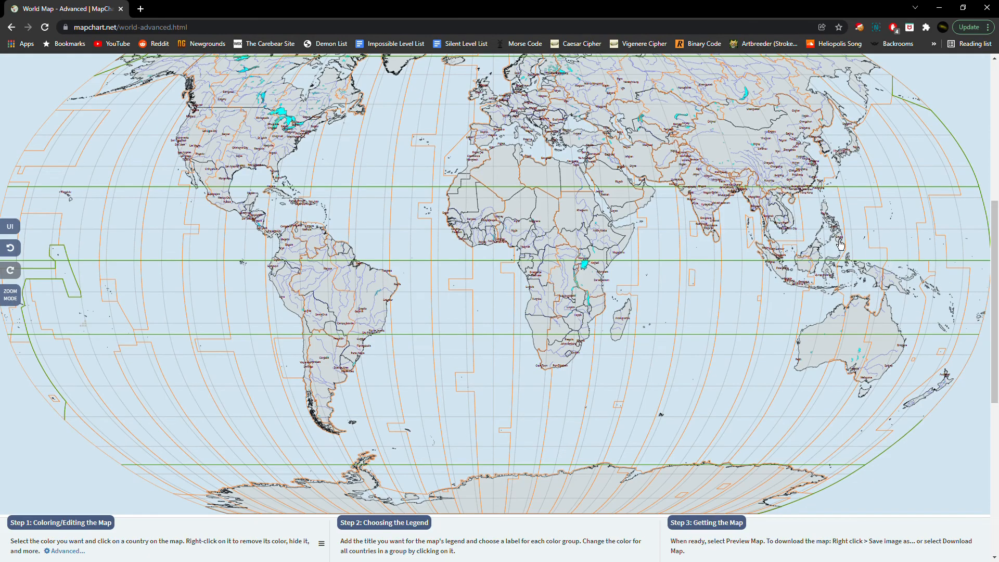
pyautogui.click(844, 241)
pyautogui.scroll(6, 884, 291)
pyautogui.scroll(-4, 385, 200)
pyautogui.scroll(4, 312, 156)
# Open the World map with microstates and look over its country shapes and island markers.
pyautogui.click(318, 67)
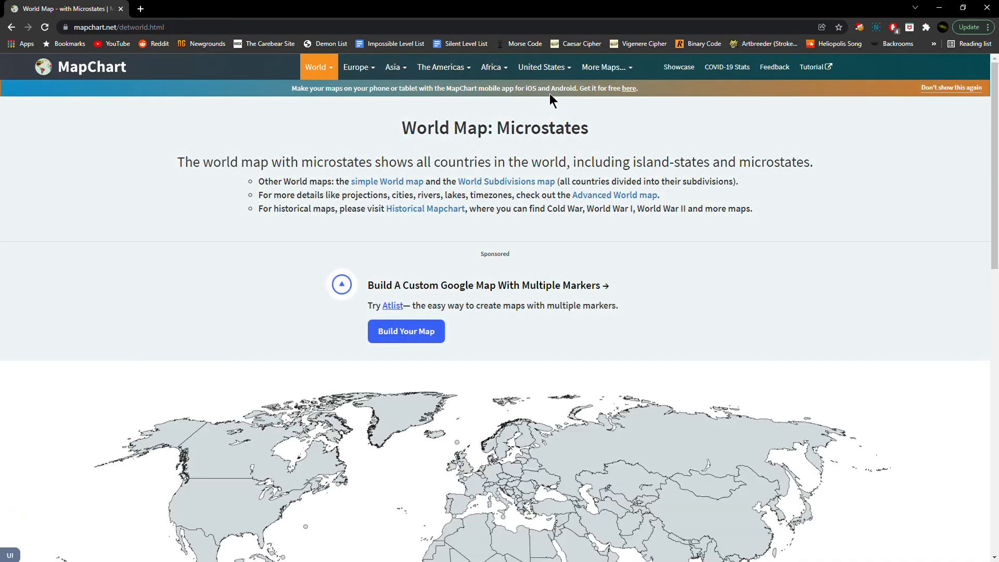
pyautogui.scroll(-3, 720, 247)
pyautogui.scroll(-3, 720, 247)
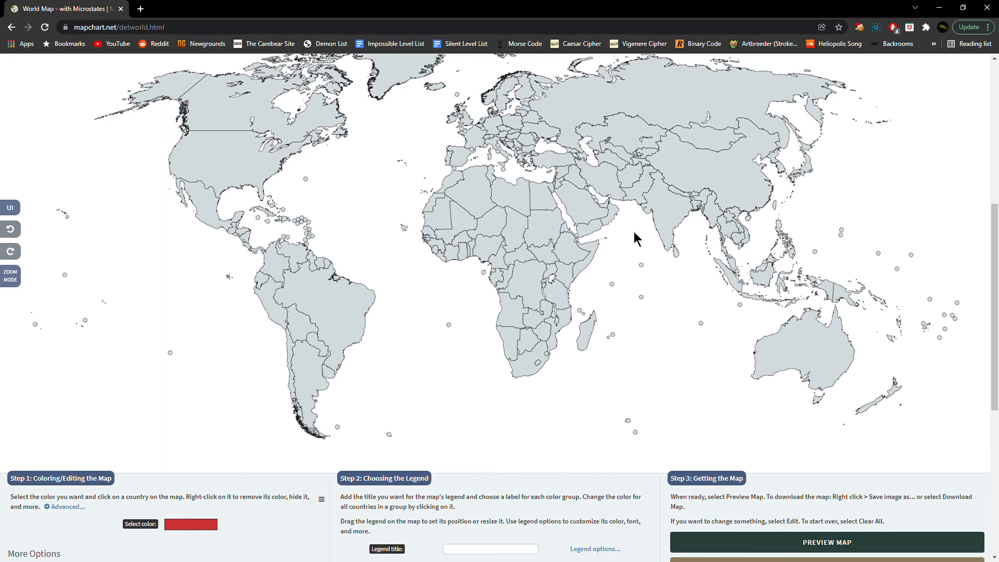
pyautogui.scroll(6, 616, 281)
pyautogui.scroll(-6, 613, 283)
pyautogui.scroll(3, 267, 247)
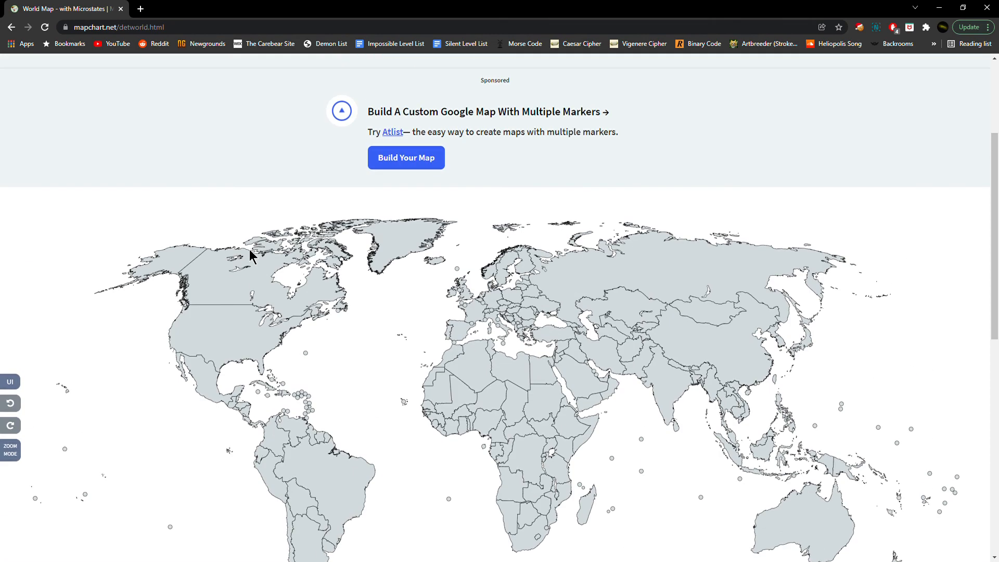
pyautogui.scroll(-3, 245, 244)
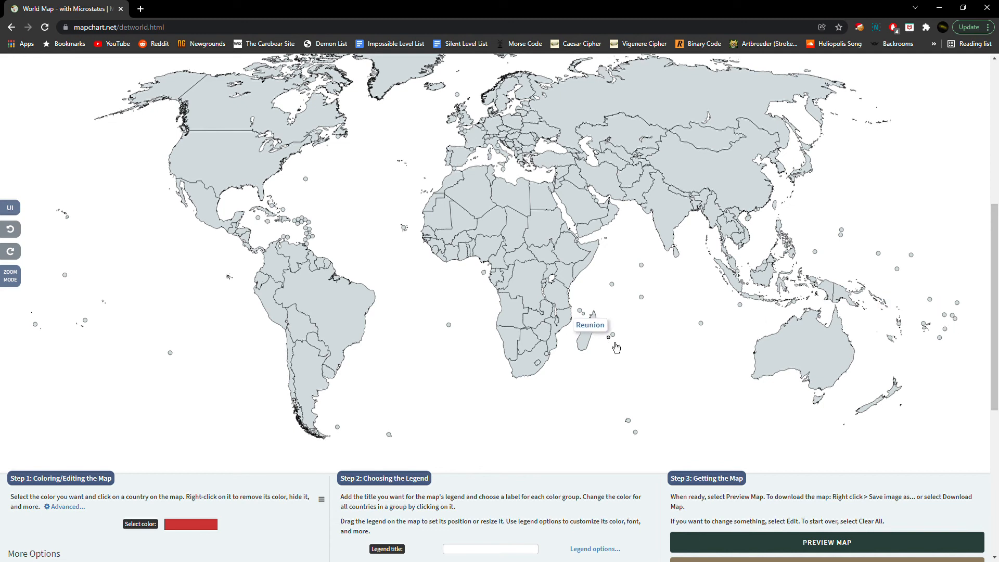
# Color the southernmost microstate marker in the Indian Ocean and the marker between Iceland and Britain red.
pyautogui.click(636, 433)
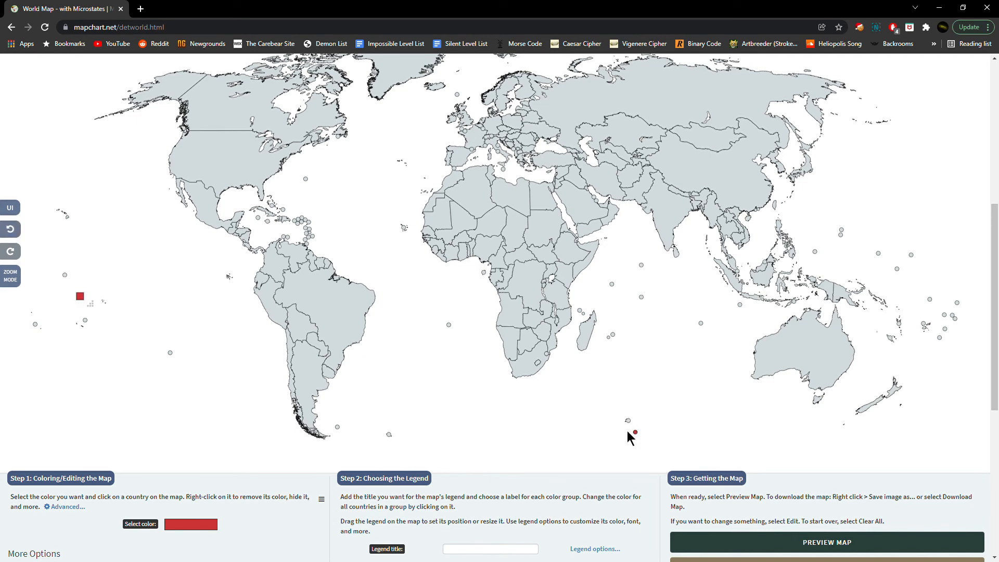
pyautogui.scroll(7, 432, 151)
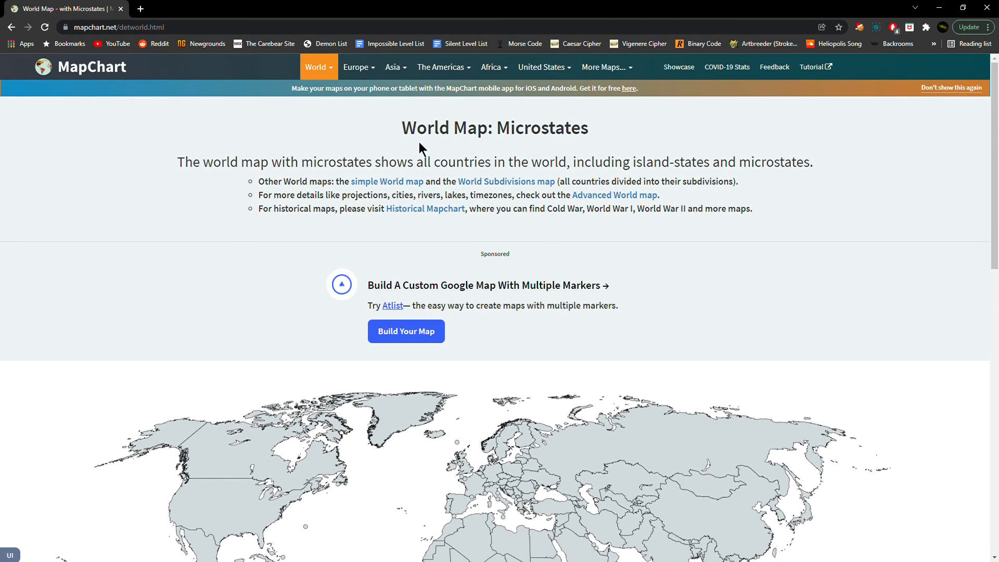
pyautogui.scroll(-3, 408, 190)
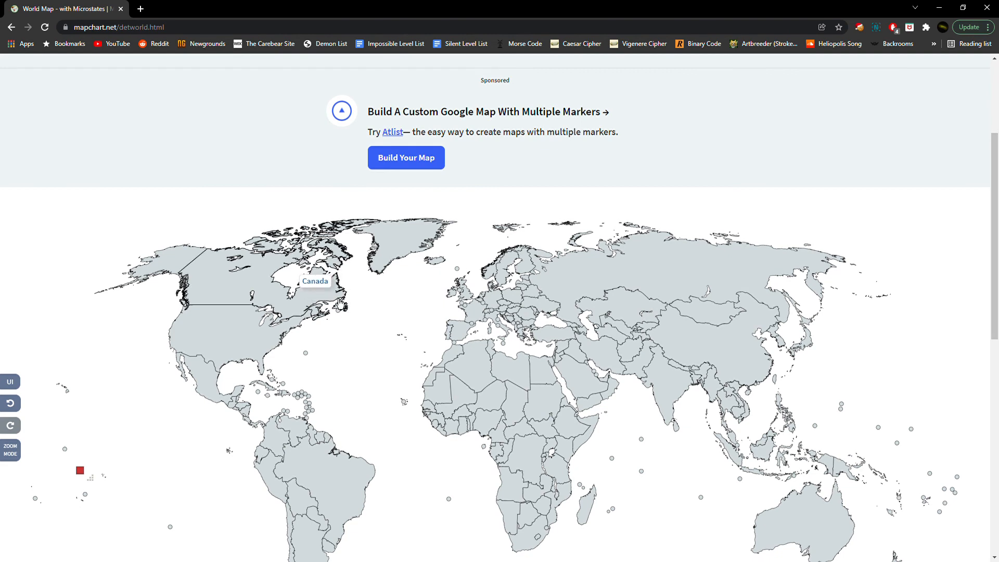
pyautogui.click(457, 269)
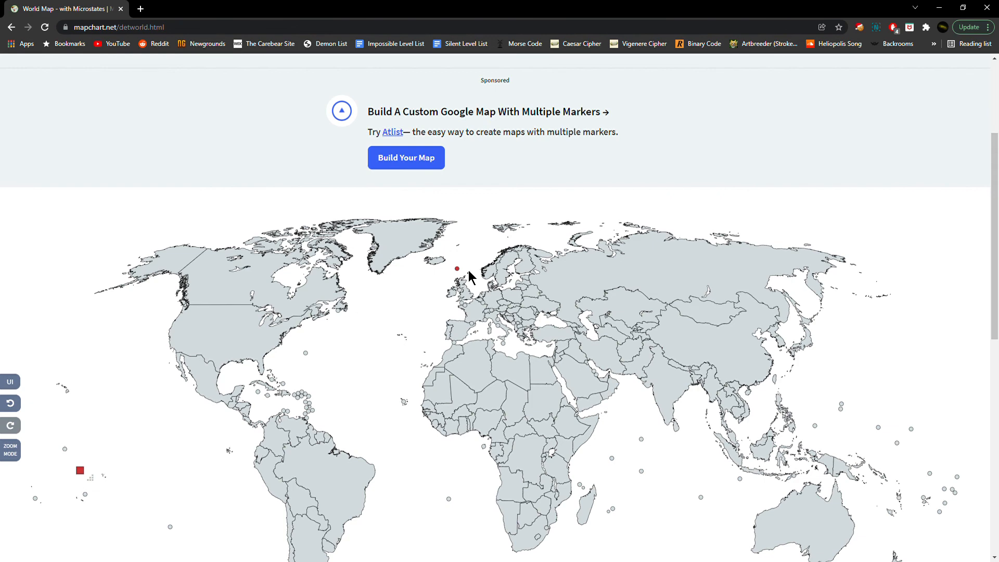
# Color Brazil, the Philippines and Mongolia red on the microstates map.
pyautogui.scroll(-3, 468, 302)
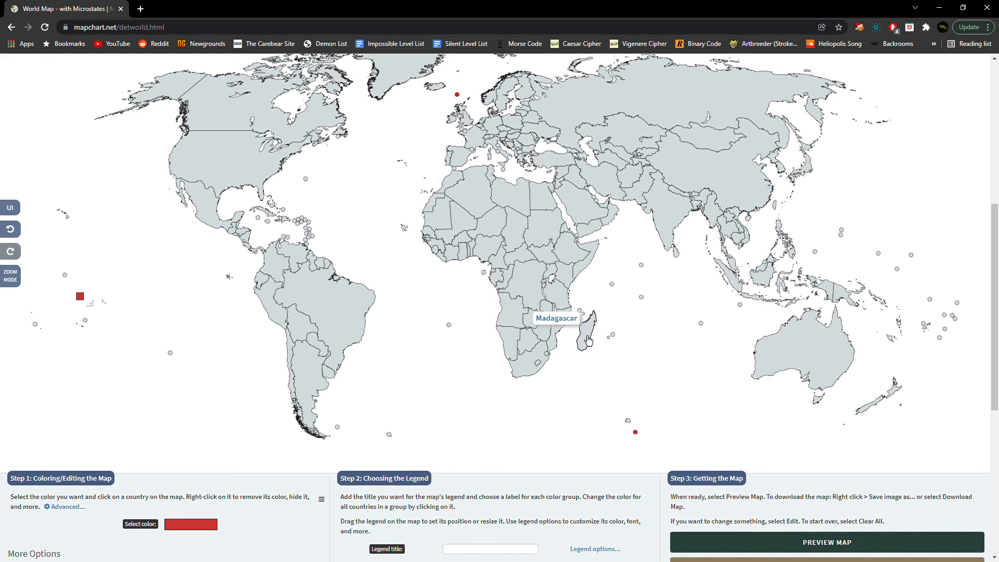
pyautogui.click(362, 329)
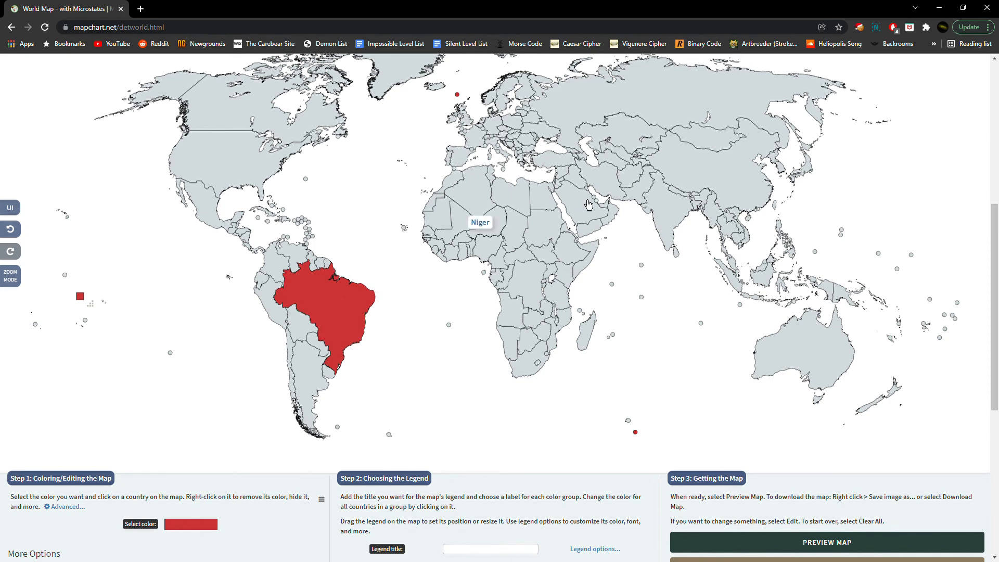
pyautogui.click(785, 242)
pyautogui.click(697, 138)
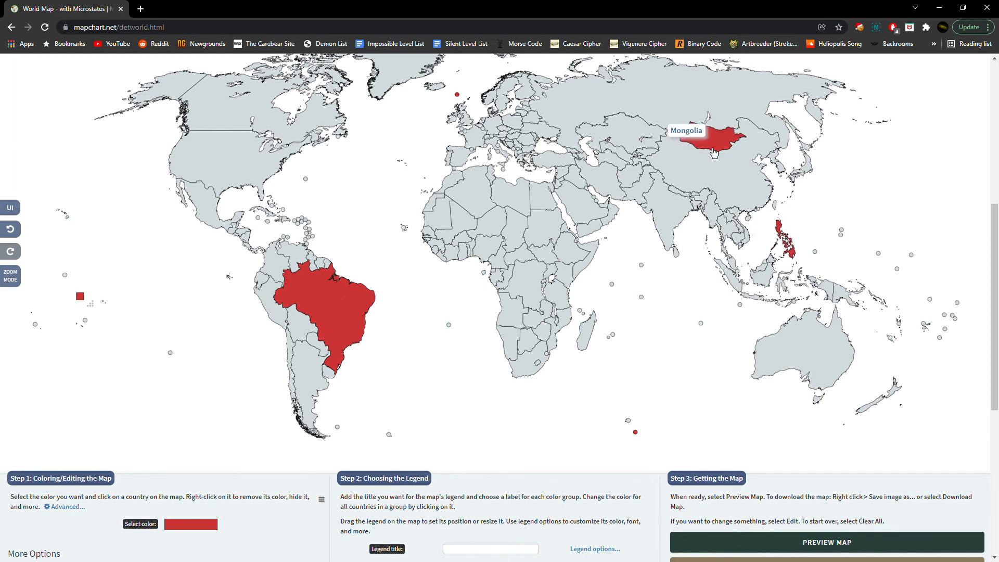
# Color many countries across Asia, Africa, Europe, the Americas and Australia red in continuous sweeps, including Russia, China, Canada and the United States.
pyautogui.scroll(3, 700, 171)
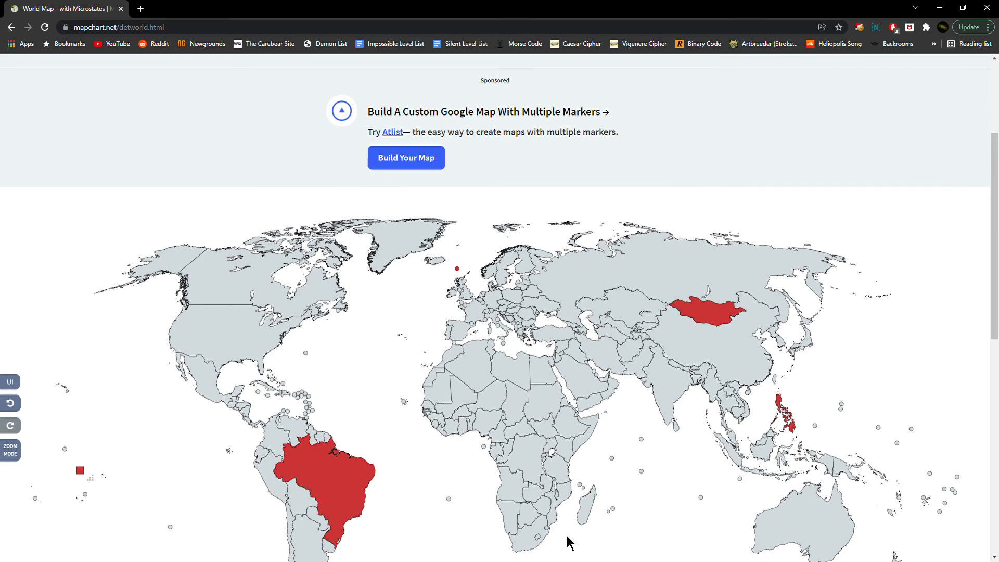
pyautogui.scroll(-6, 584, 542)
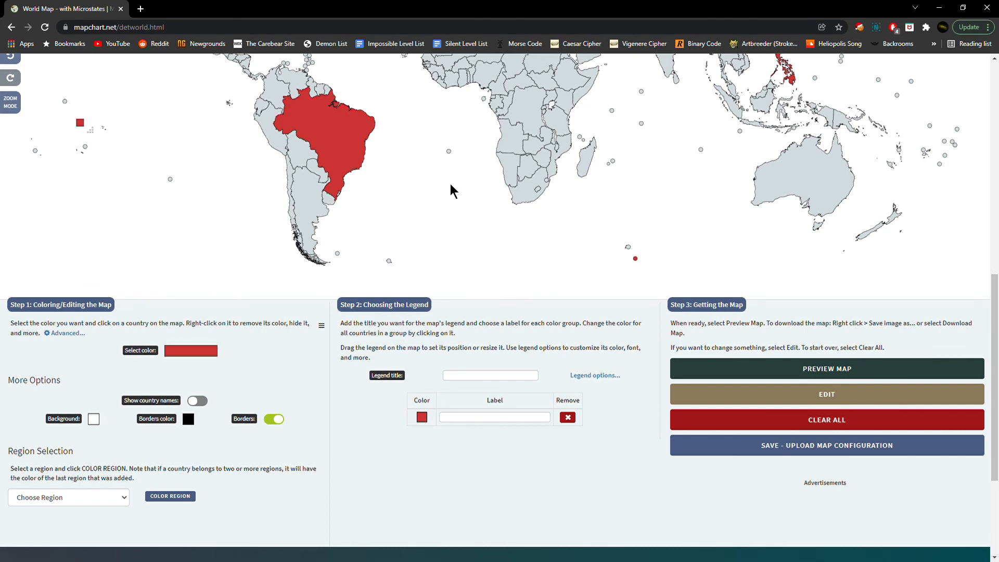
pyautogui.scroll(3, 497, 158)
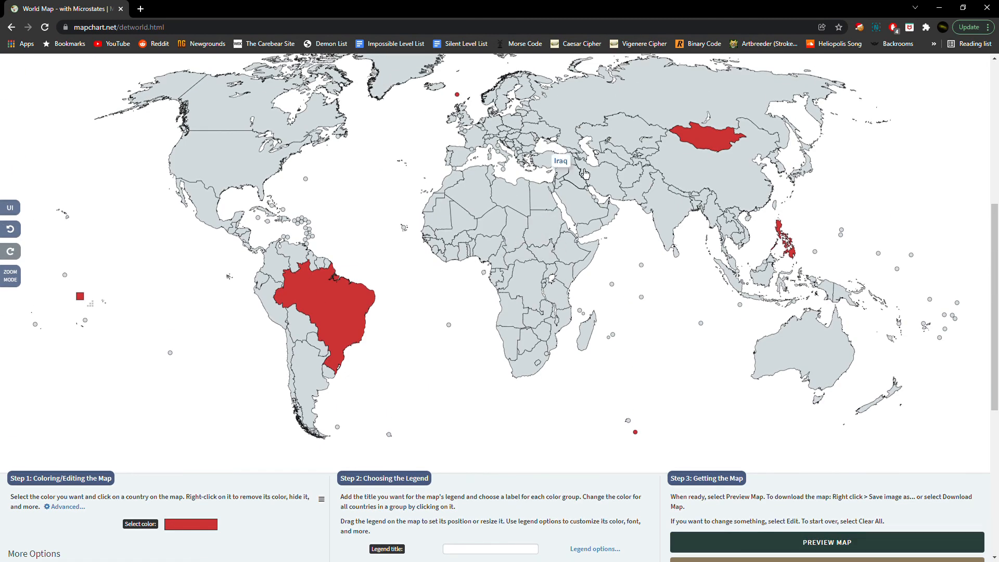
pyautogui.moveTo(590, 151)
pyautogui.mouseDown()
pyautogui.moveTo(627, 124)
pyautogui.moveTo(602, 183)
pyautogui.moveTo(544, 219)
pyautogui.moveTo(613, 153)
pyautogui.mouseUp()
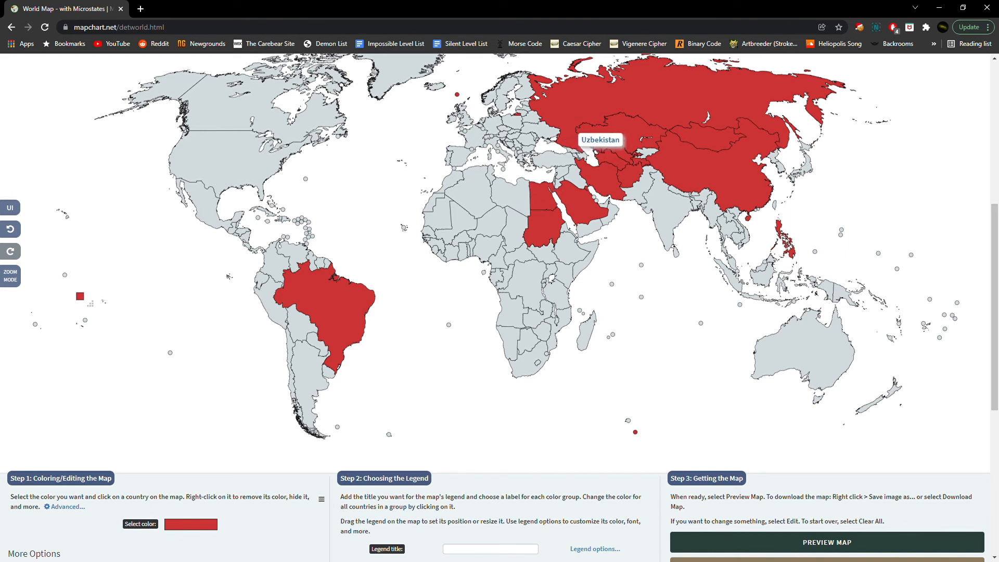
pyautogui.moveTo(614, 153)
pyautogui.mouseDown()
pyautogui.moveTo(452, 208)
pyautogui.moveTo(368, 172)
pyautogui.moveTo(424, 90)
pyautogui.moveTo(219, 177)
pyautogui.moveTo(245, 235)
pyautogui.moveTo(541, 138)
pyautogui.moveTo(495, 156)
pyautogui.moveTo(552, 265)
pyautogui.moveTo(539, 320)
pyautogui.moveTo(653, 382)
pyautogui.moveTo(791, 286)
pyautogui.moveTo(749, 271)
pyautogui.mouseUp()
# Extend the red coloring to Scandinavia, the United Kingdom, Iceland and India.
pyautogui.scroll(-3, 294, 364)
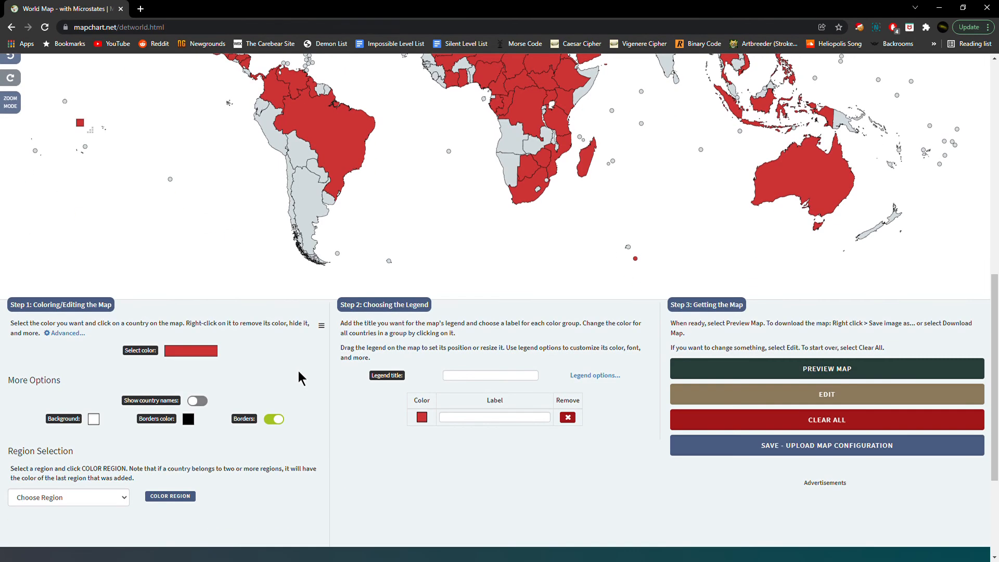
pyautogui.scroll(10, 299, 371)
pyautogui.scroll(-3, 298, 370)
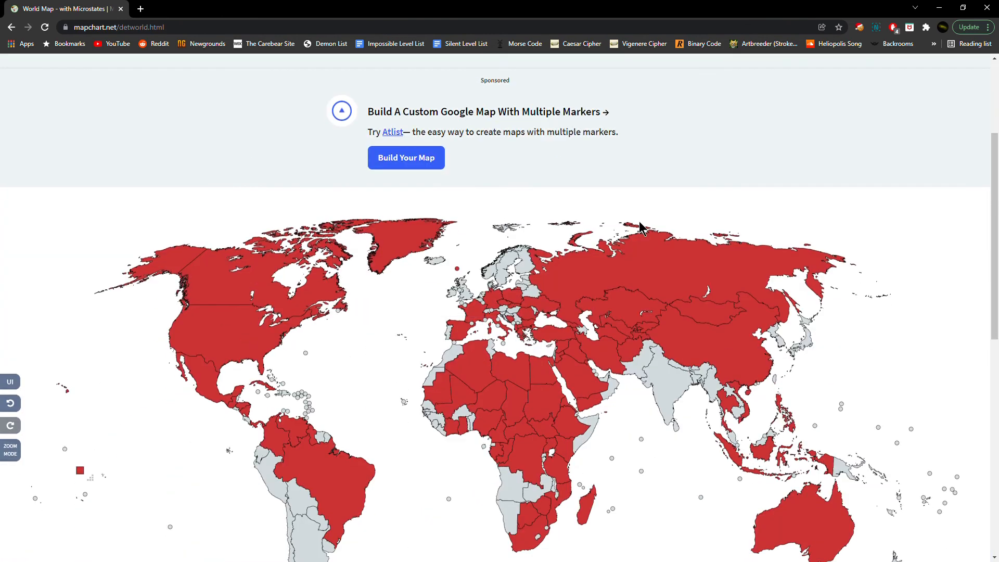
pyautogui.moveTo(531, 273)
pyautogui.mouseDown()
pyautogui.moveTo(515, 268)
pyautogui.moveTo(502, 238)
pyautogui.mouseUp()
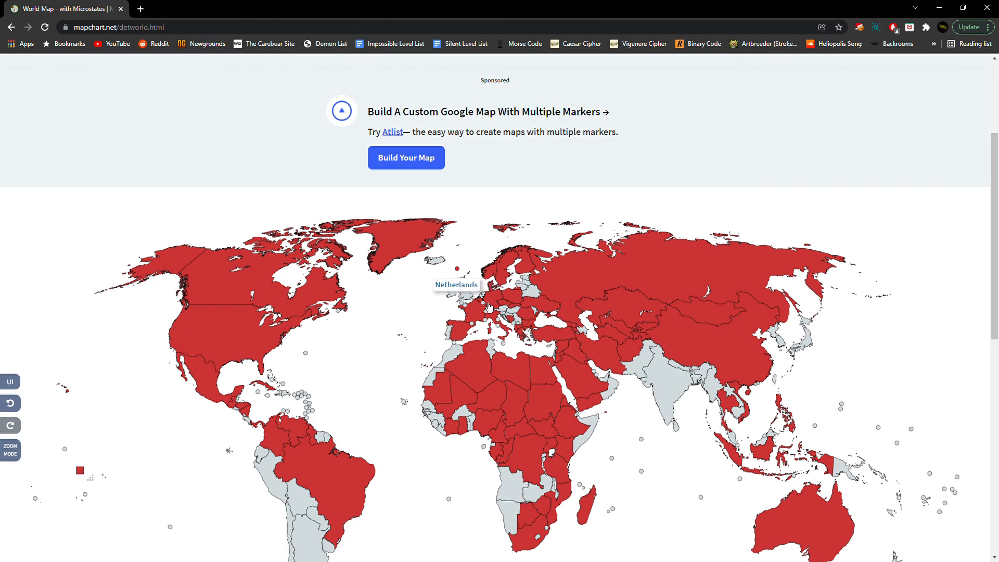
pyautogui.moveTo(455, 290); pyautogui.dragTo(442, 284)
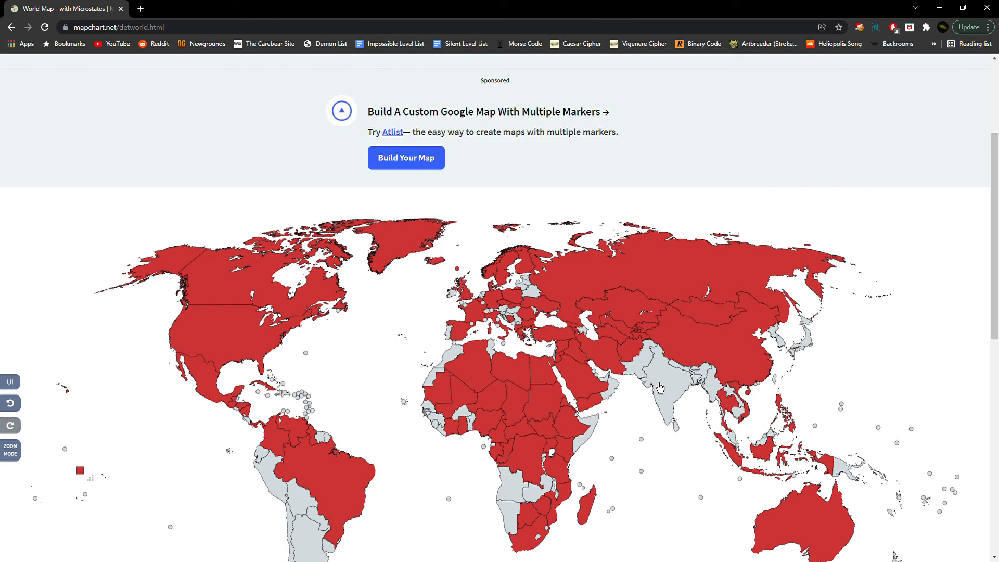
# Set the map background to the custom color #ff0000 and check the map against it.
pyautogui.scroll(-10, 453, 385)
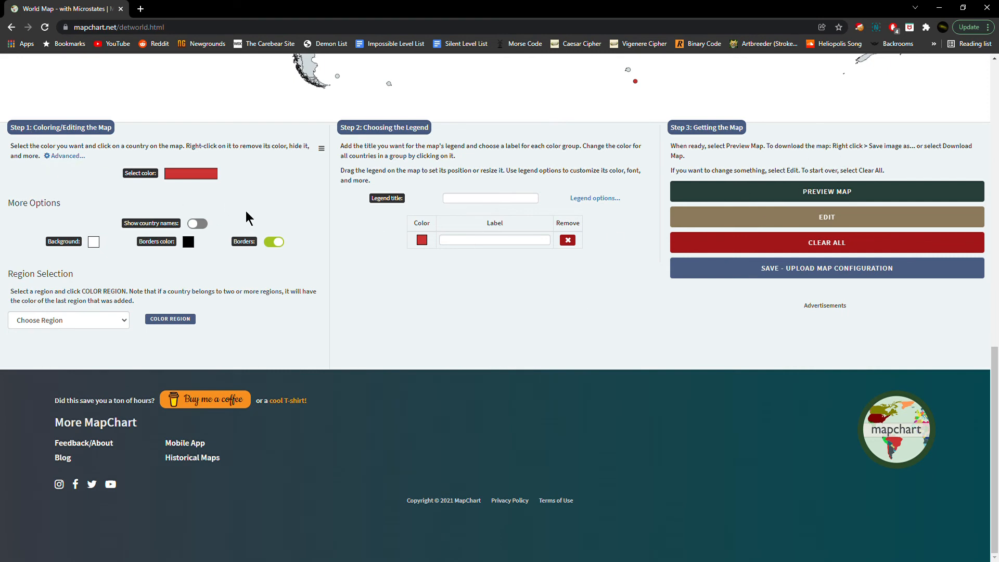
pyautogui.click(95, 243)
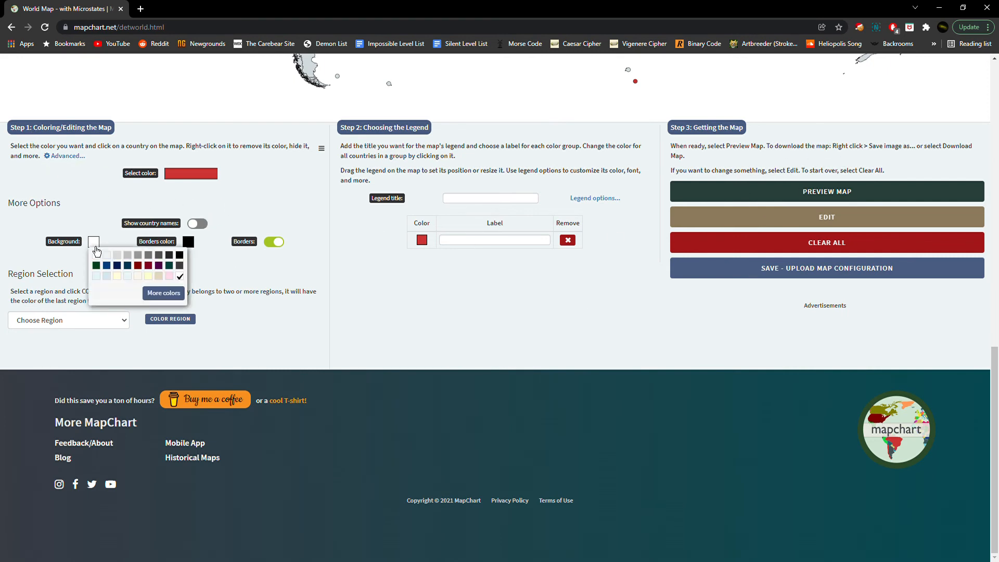
pyautogui.click(164, 293)
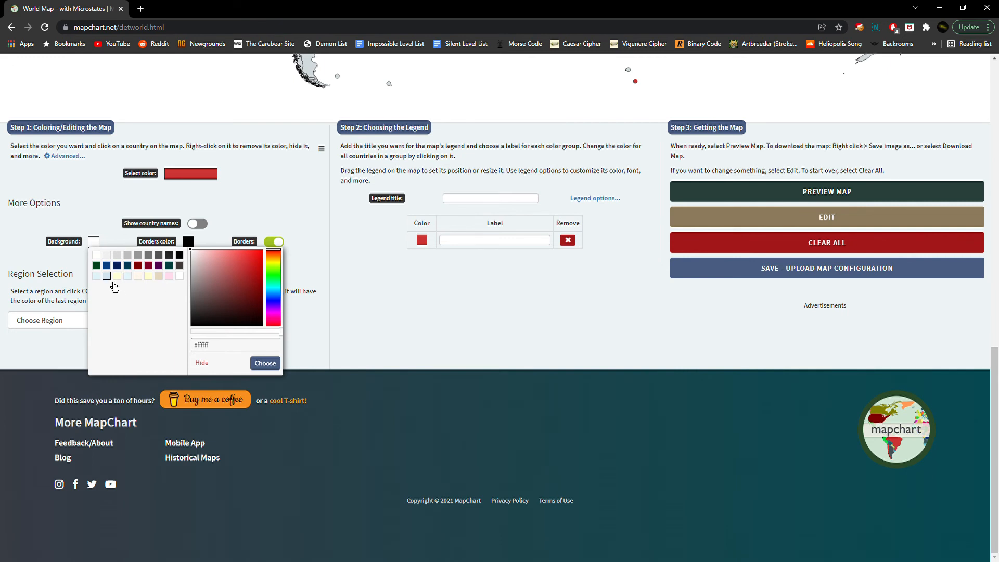
pyautogui.click(229, 264)
pyautogui.moveTo(272, 300)
pyautogui.mouseDown()
pyautogui.moveTo(239, 301)
pyautogui.moveTo(237, 271)
pyautogui.moveTo(209, 276)
pyautogui.moveTo(261, 279)
pyautogui.moveTo(205, 309)
pyautogui.moveTo(262, 250)
pyautogui.mouseUp()
pyautogui.moveTo(274, 294); pyautogui.dragTo(273, 249)
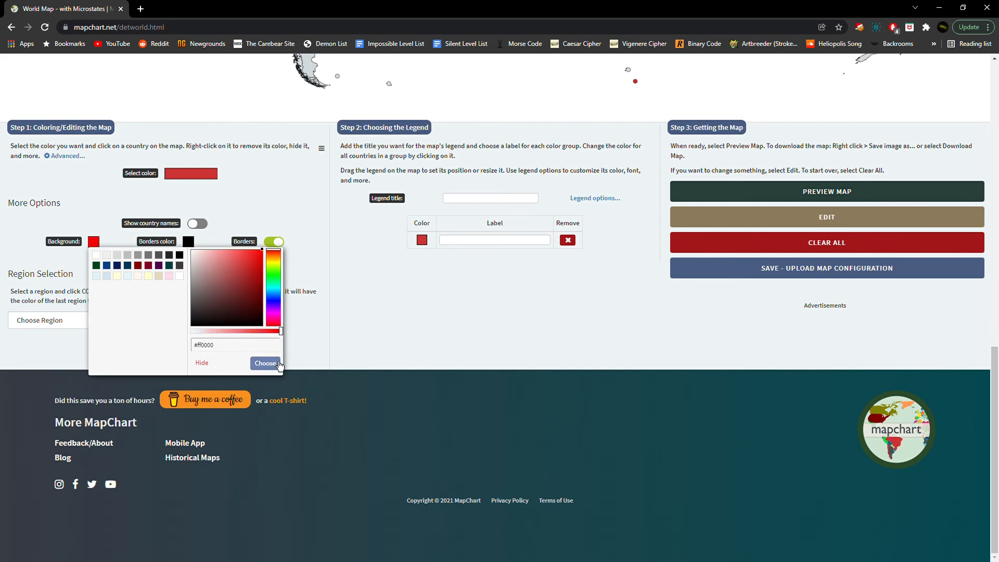
pyautogui.click(265, 363)
pyautogui.scroll(7, 304, 375)
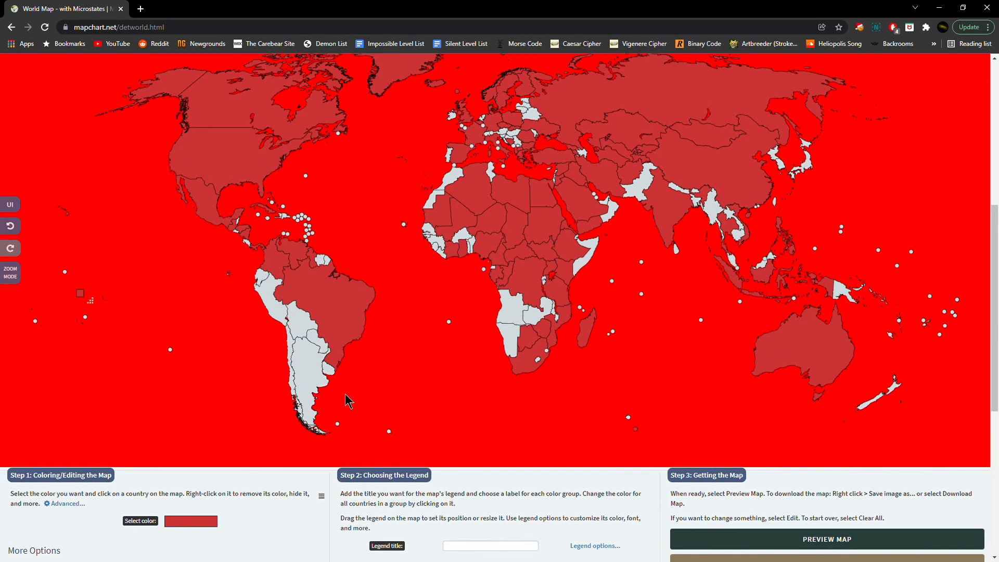
pyautogui.scroll(6, 347, 401)
pyautogui.scroll(-3, 352, 403)
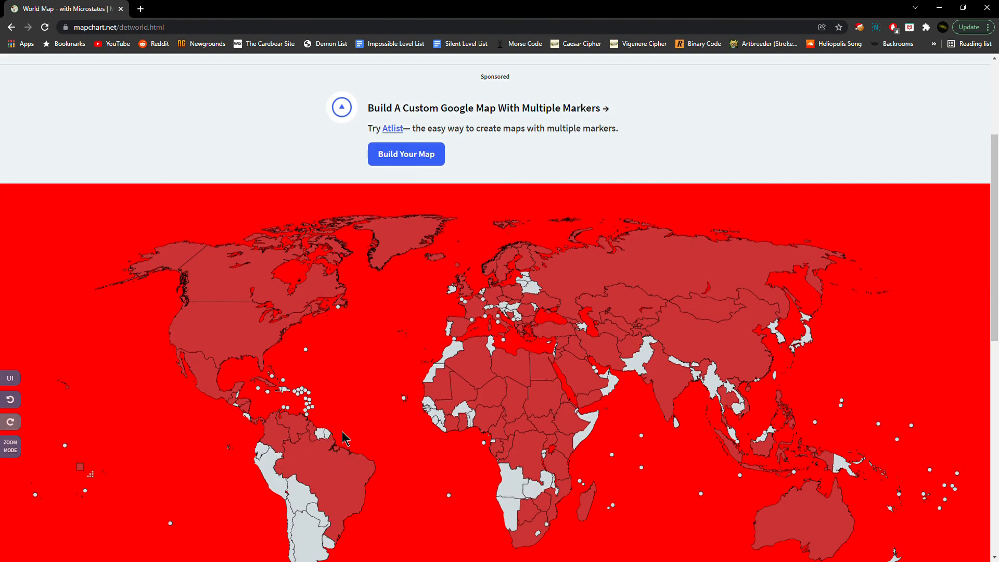
# Open the Pacific-Centered world map and look over its layout.
pyautogui.scroll(3, 369, 359)
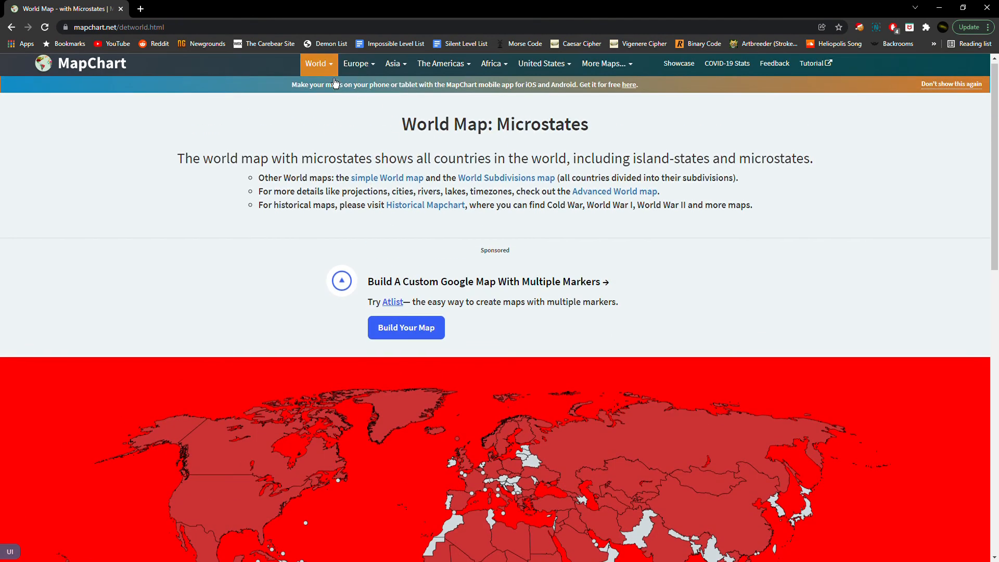
pyautogui.click(316, 63)
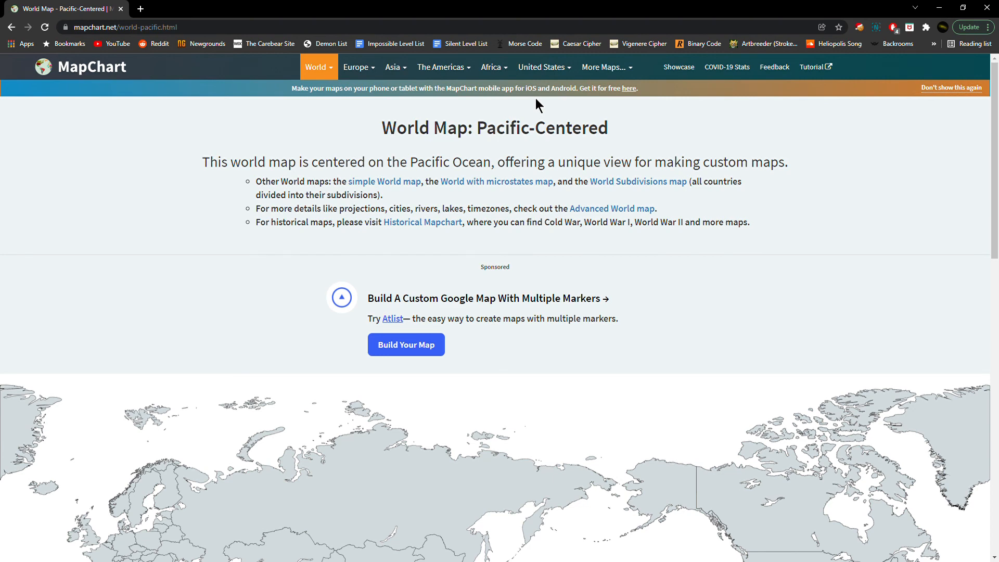
pyautogui.scroll(-6, 829, 224)
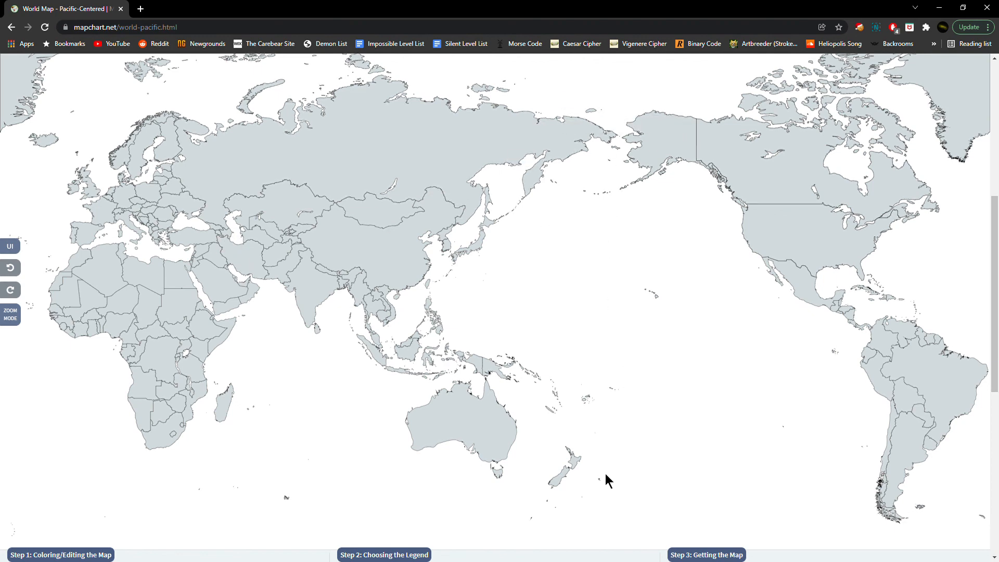
pyautogui.scroll(-4, 615, 343)
# Open the Europe map of countries.
pyautogui.scroll(10, 616, 331)
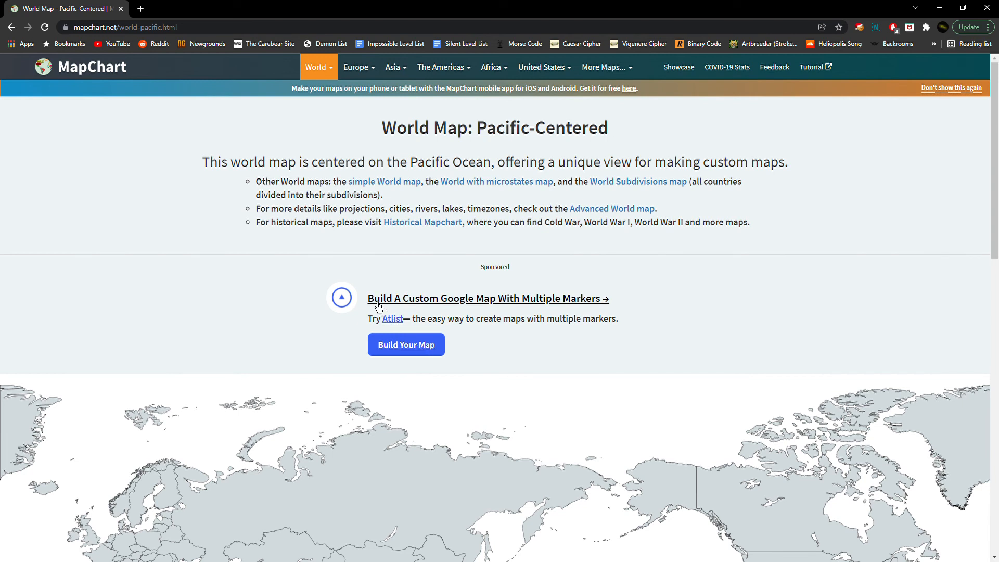
pyautogui.click(356, 77)
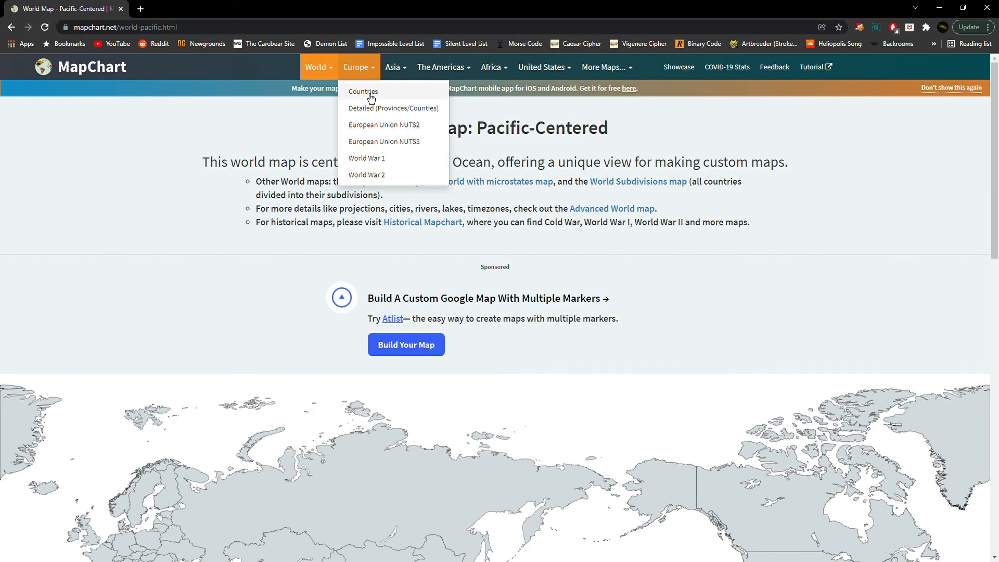
pyautogui.click(370, 96)
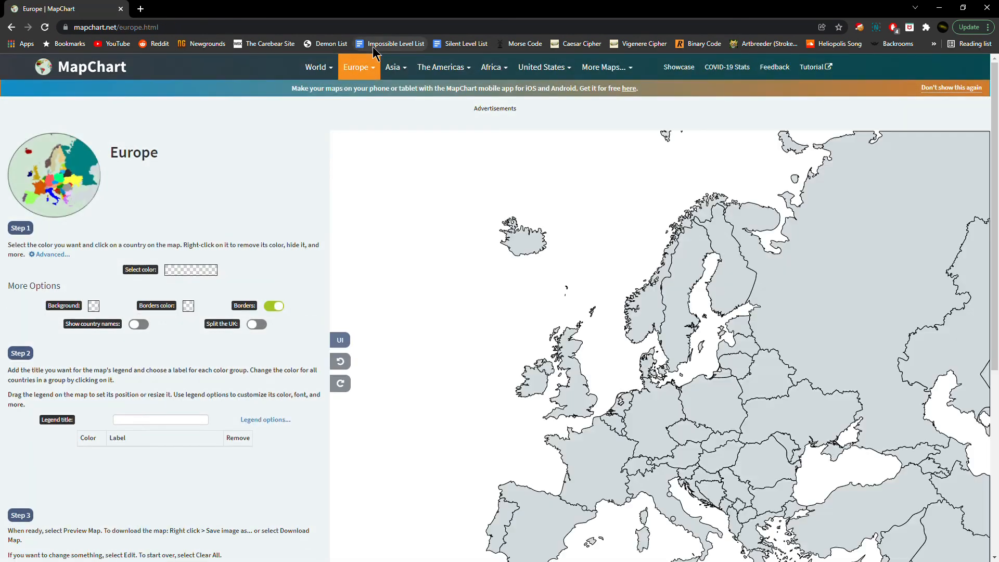
# Try coloring Belarus red on the Europe map and undo it.
pyautogui.scroll(-3, 751, 310)
pyautogui.scroll(3, 856, 331)
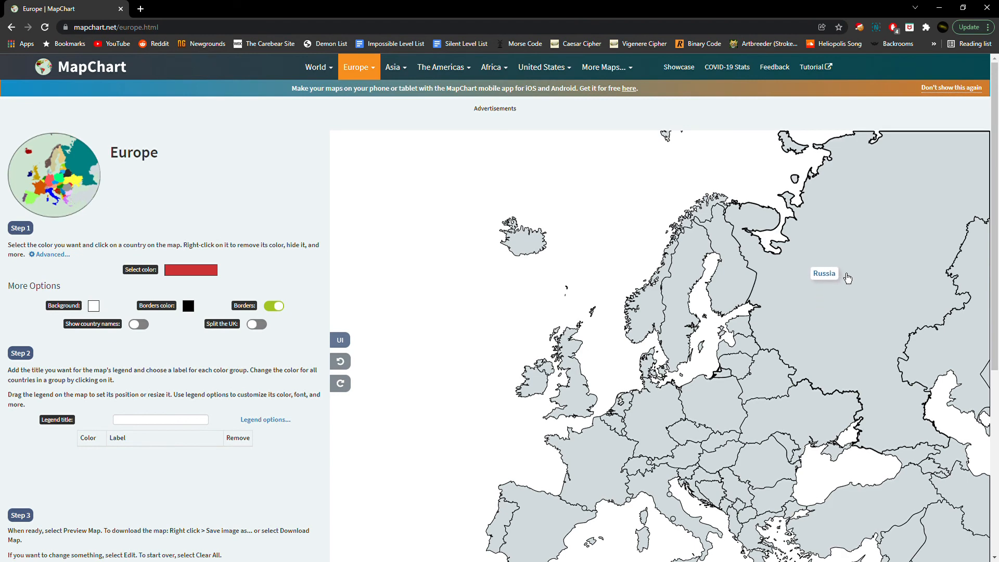
pyautogui.scroll(-3, 690, 381)
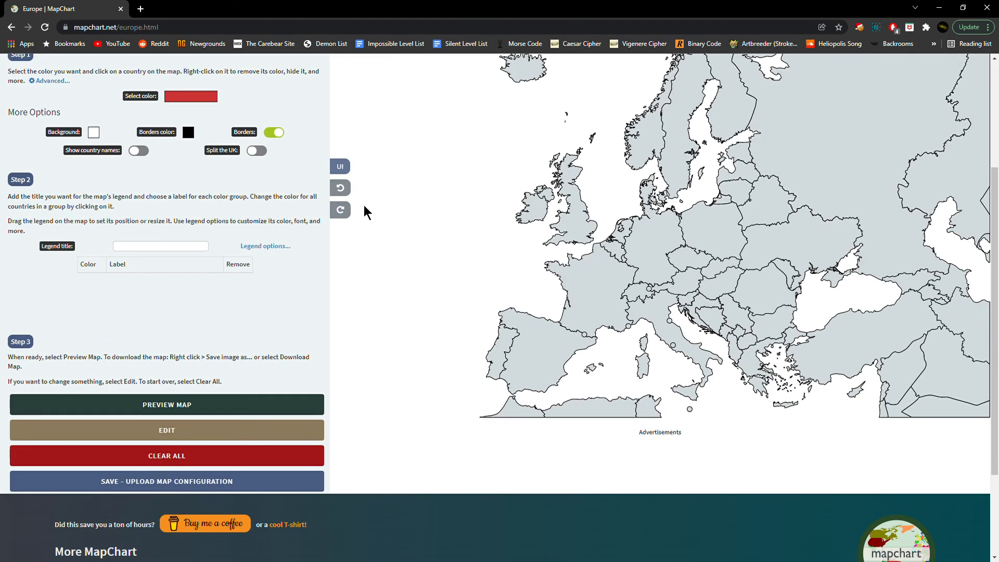
pyautogui.click(765, 203)
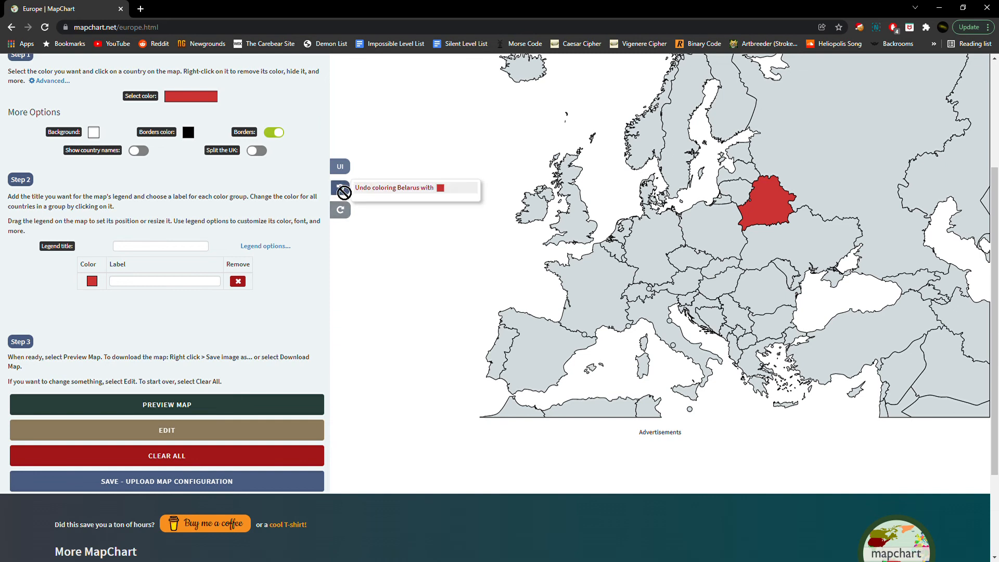
pyautogui.click(340, 187)
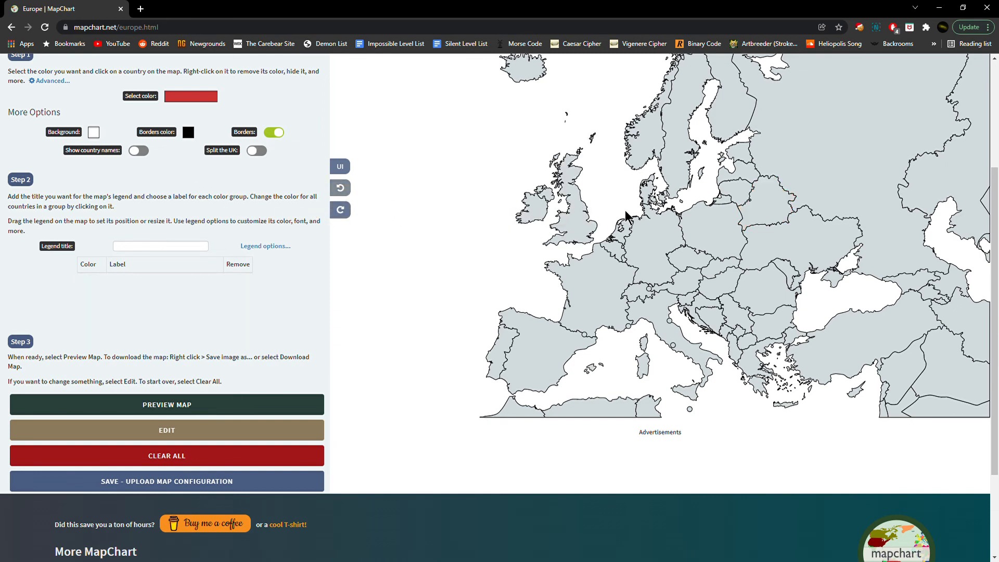
# Color Russia, Estonia, Latvia, Lithuania, Belarus, Ukraine and Moldova red.
pyautogui.click(764, 164)
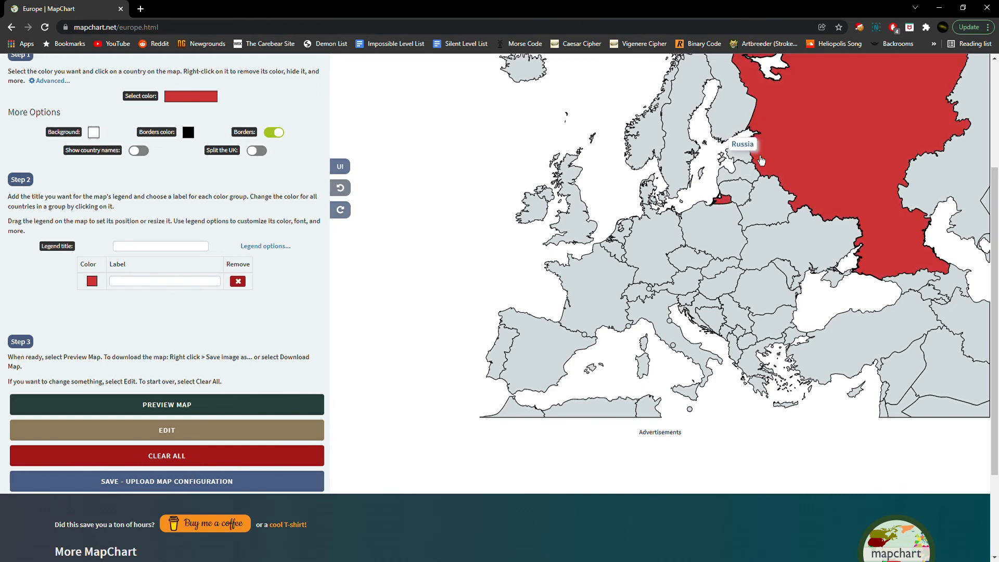
pyautogui.click(748, 155)
pyautogui.click(751, 175)
pyautogui.click(748, 192)
pyautogui.click(780, 204)
pyautogui.click(795, 247)
pyautogui.click(797, 260)
# Color Romania, Serbia, Bosnia and Herzegovina, Croatia, Slovenia, Hungary, Slovakia, Bulgaria and Greece red.
pyautogui.click(759, 295)
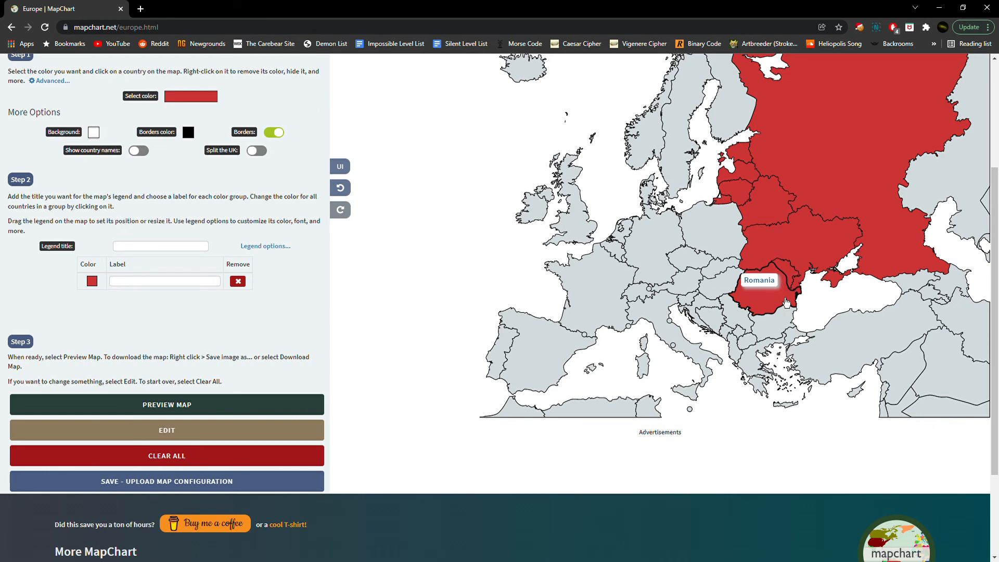
pyautogui.rightClick(786, 302)
pyautogui.click(760, 311)
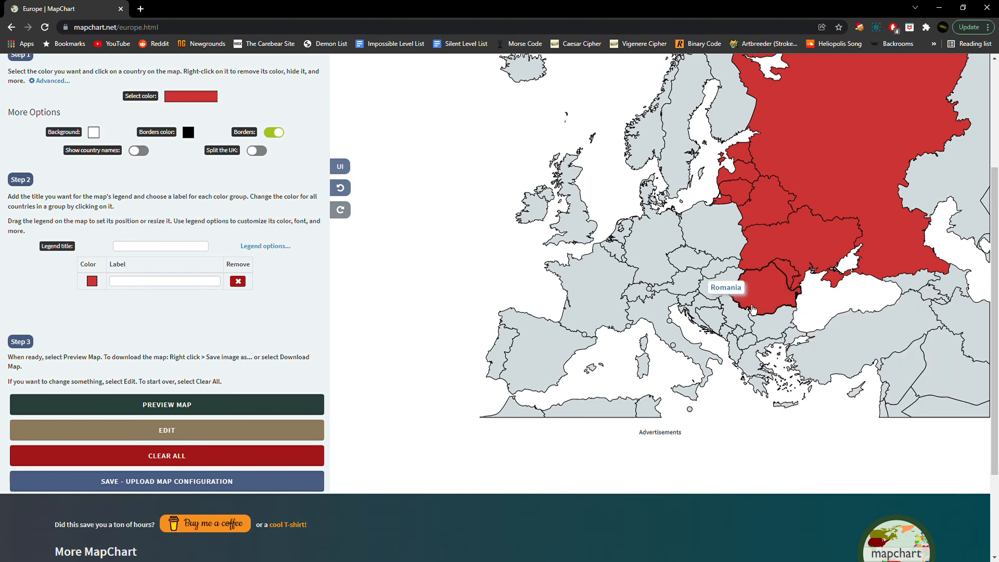
pyautogui.moveTo(726, 314); pyautogui.dragTo(765, 317)
pyautogui.click(757, 365)
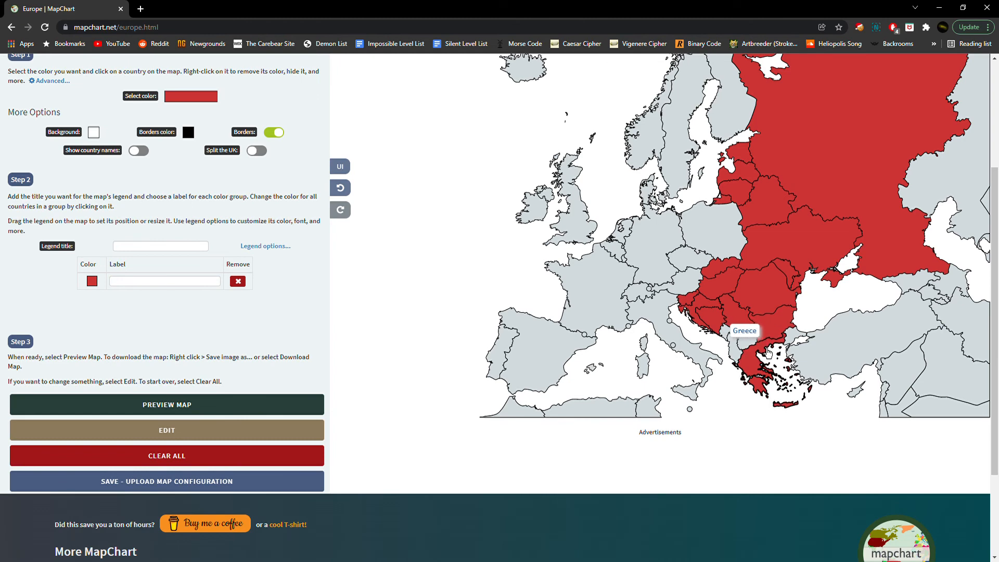
pyautogui.rightClick(770, 311)
pyautogui.click(786, 322)
pyautogui.rightClick(705, 289)
pyautogui.click(731, 296)
pyautogui.moveTo(737, 290); pyautogui.dragTo(710, 281)
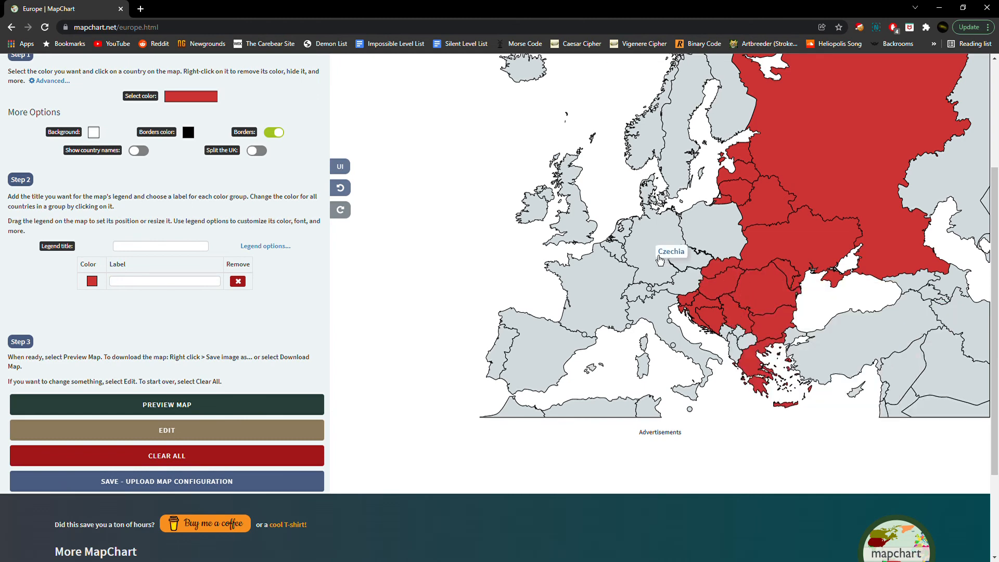
# Undo the coloring of the countries one by one, from Greece back through Romania.
pyautogui.scroll(3, 651, 261)
pyautogui.click(349, 364)
pyautogui.click(349, 364)
pyautogui.click(349, 366)
pyautogui.click(350, 366)
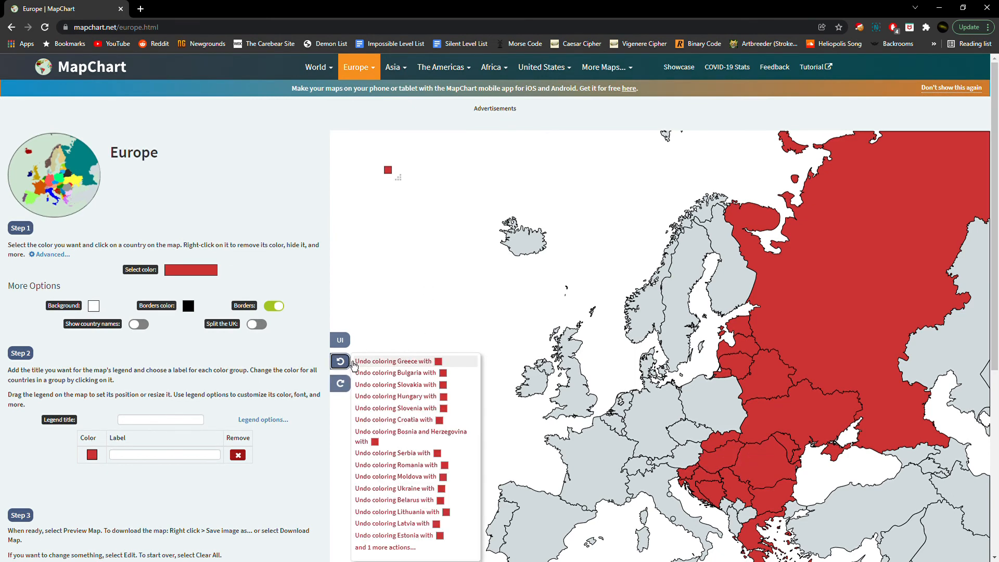
pyautogui.click(341, 361)
pyautogui.click(341, 361)
pyautogui.click(341, 361)
pyautogui.click(341, 362)
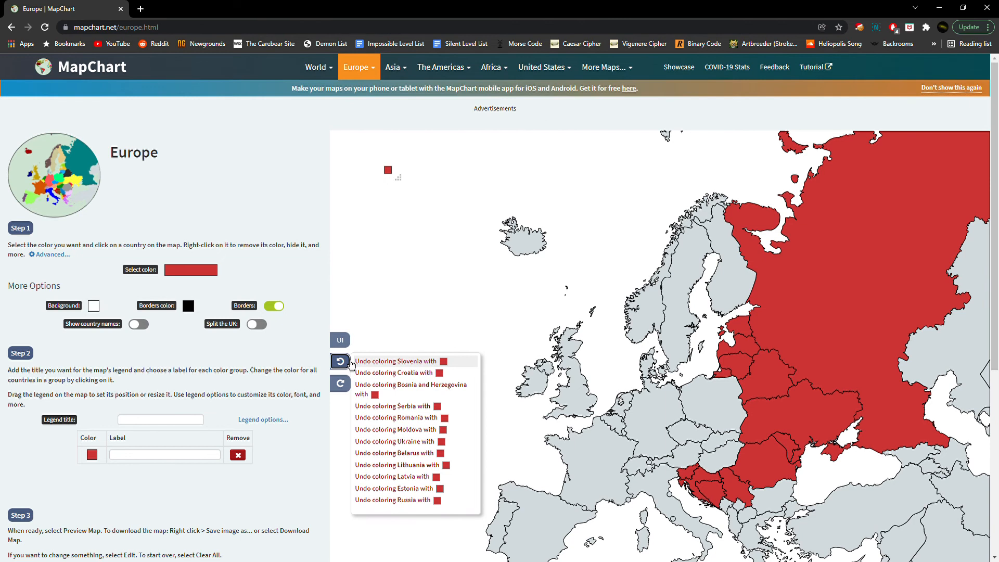
pyautogui.click(341, 361)
pyautogui.click(350, 362)
pyautogui.click(350, 362)
pyautogui.click(350, 362)
pyautogui.click(350, 361)
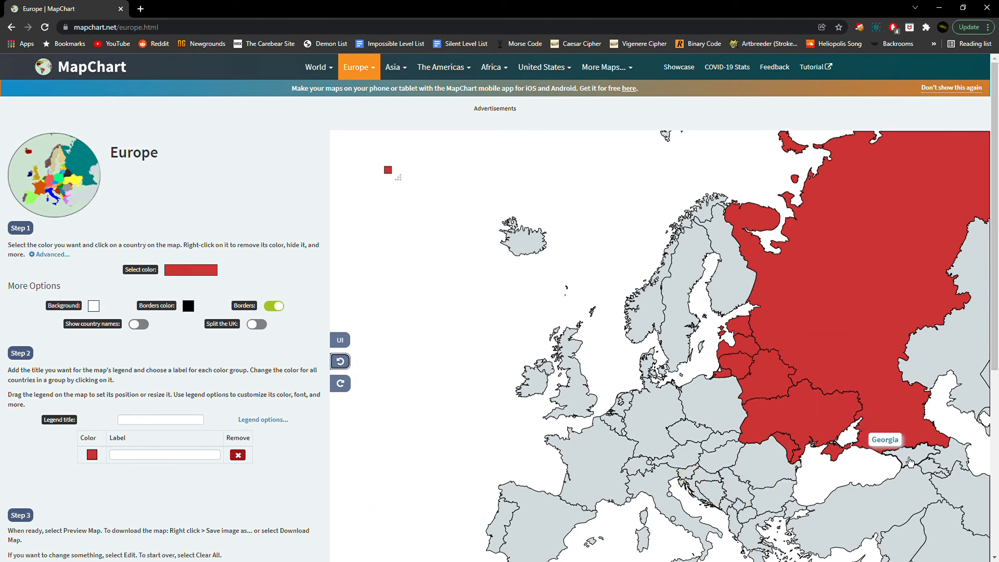
# Color Georgia, Armenia, Azerbaijan and Kazakhstan red.
pyautogui.click(929, 458)
pyautogui.click(936, 463)
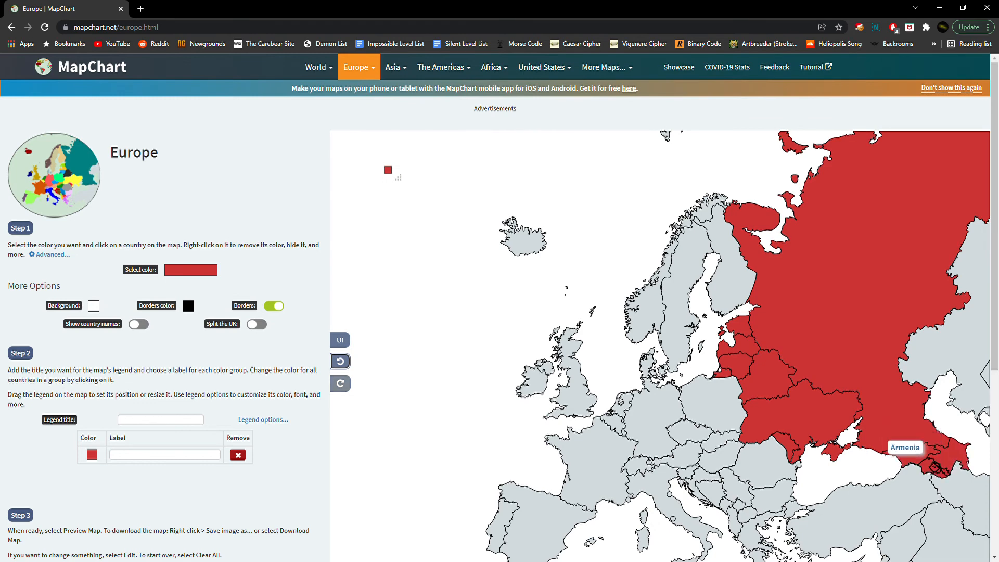
pyautogui.click(983, 408)
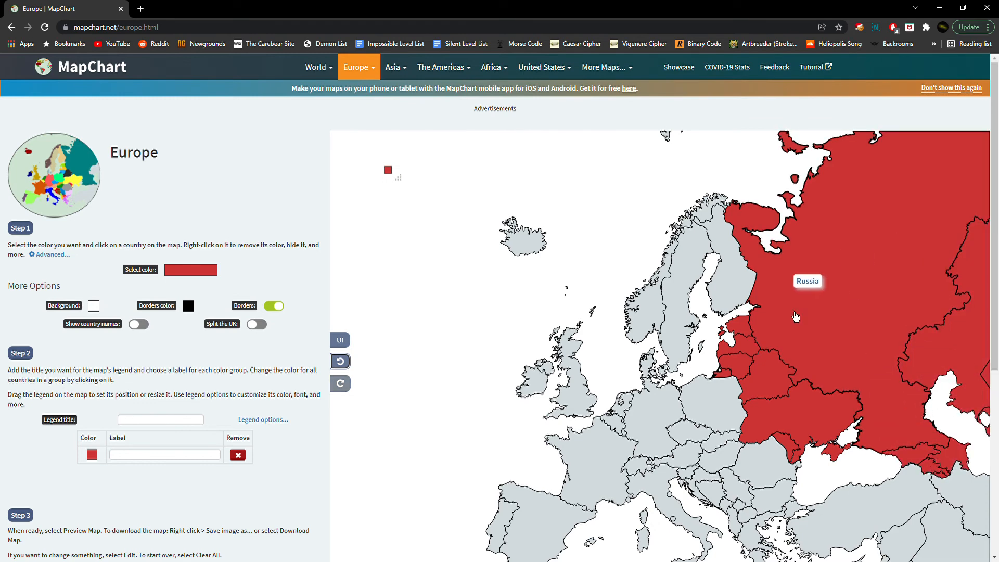
# Turn the map's borders off and back on, and enable the option to split the UK.
pyautogui.click(280, 310)
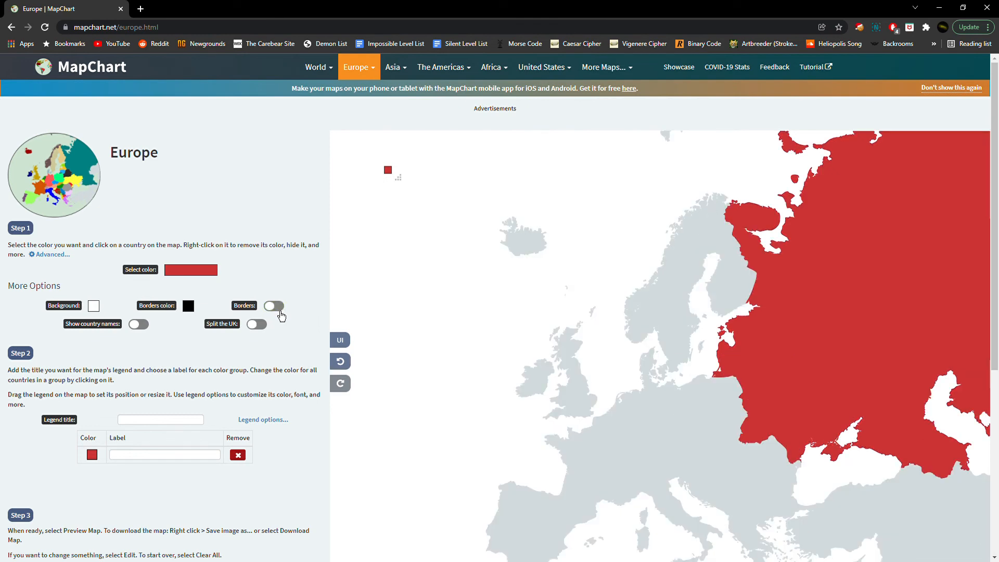
pyautogui.click(281, 315)
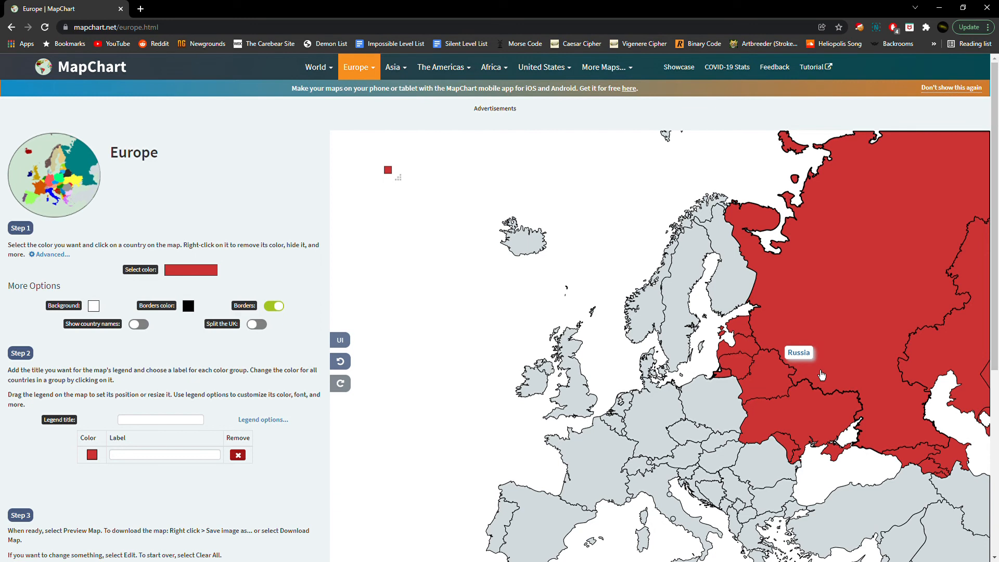
pyautogui.click(265, 328)
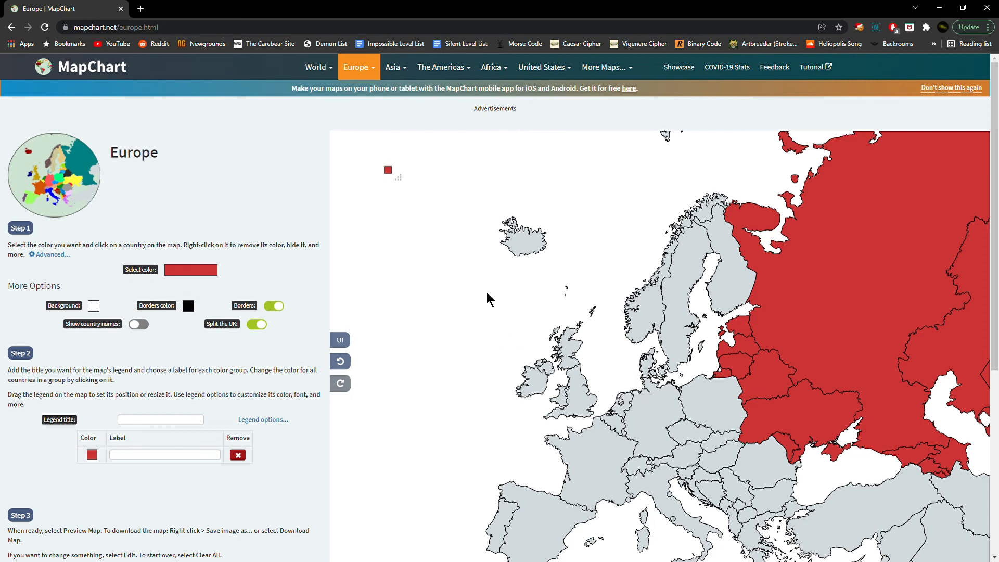
# Open the detailed Europe map and look over its subdivisions.
pyautogui.click(356, 73)
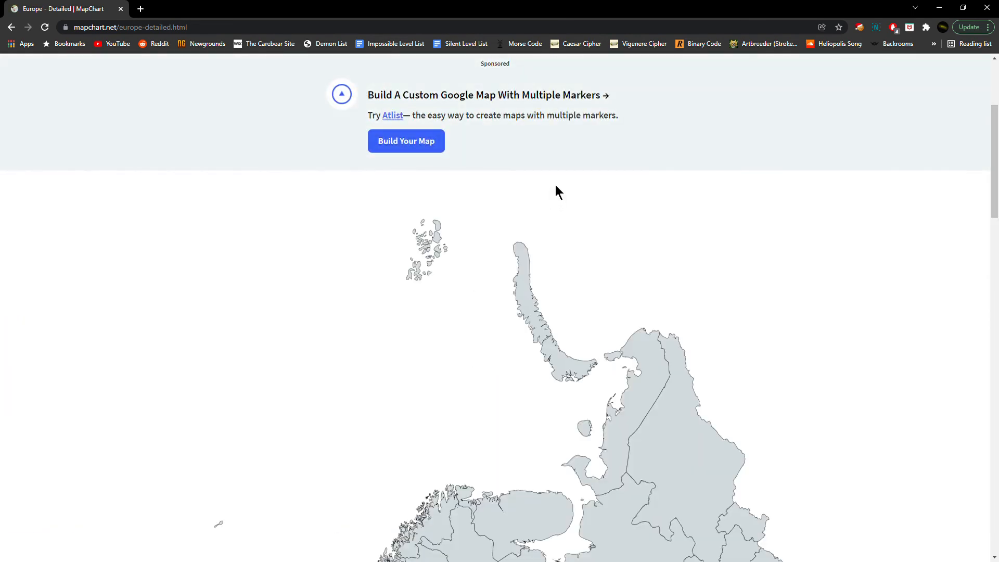
pyautogui.scroll(-10, 554, 188)
pyautogui.scroll(-4, 562, 193)
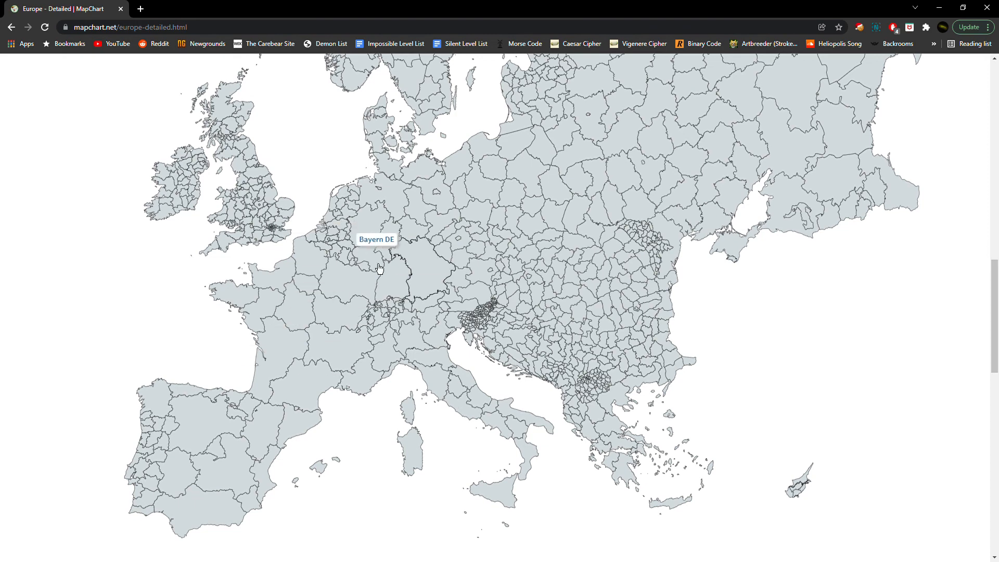
pyautogui.scroll(3, 644, 237)
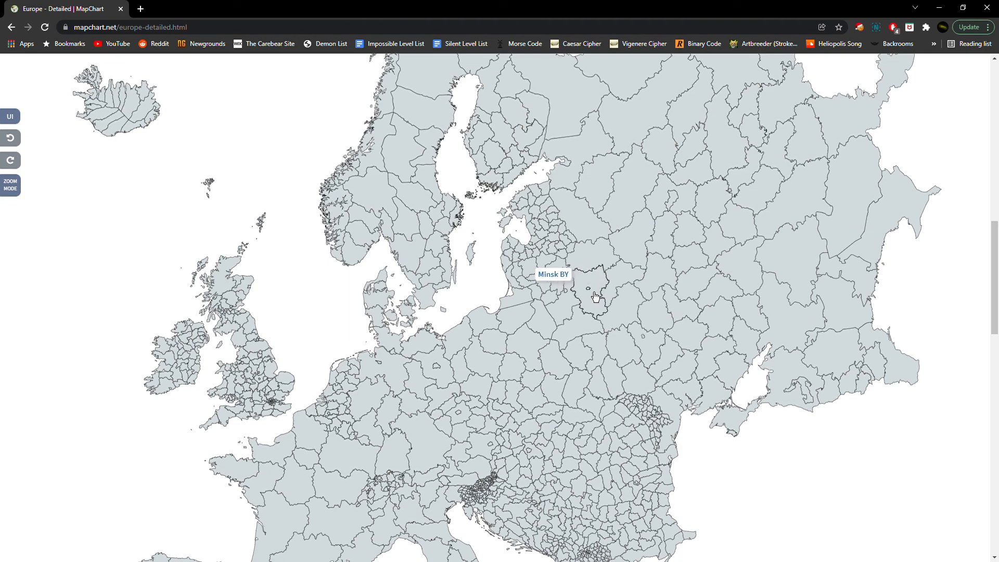
pyautogui.scroll(-3, 594, 298)
pyautogui.scroll(13, 411, 300)
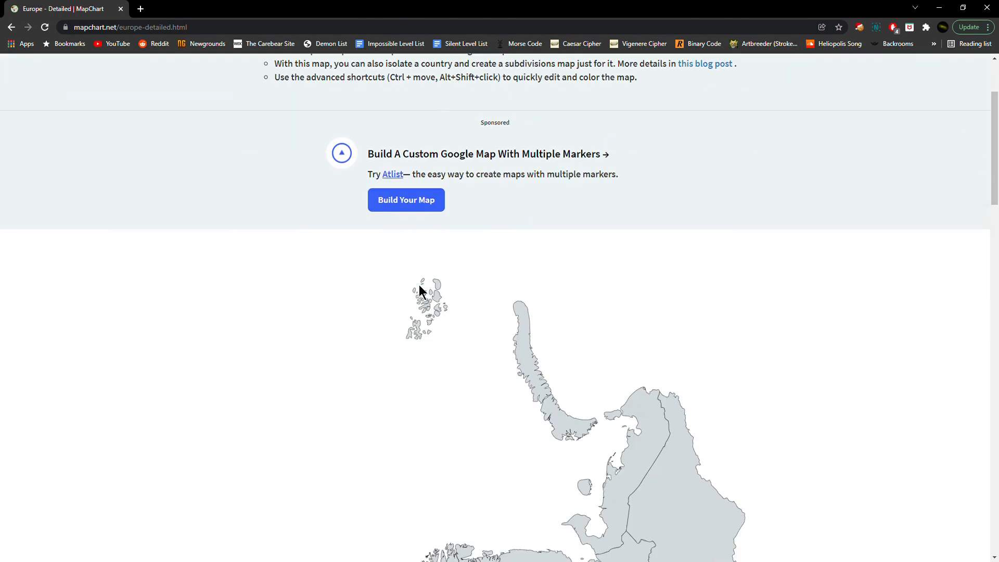
pyautogui.scroll(-9, 419, 302)
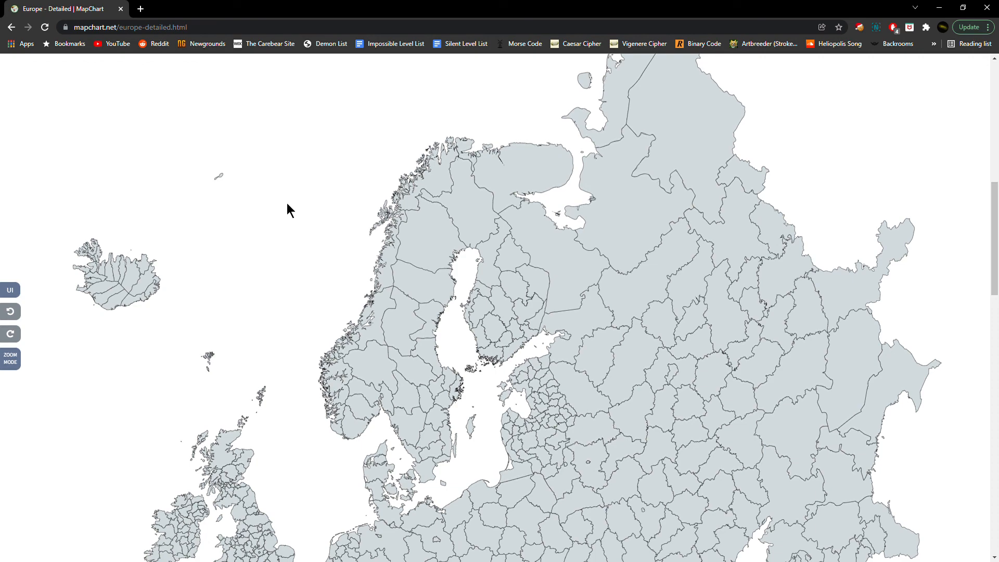
# Try zooming and moving the detailed map in zoom mode, and reset the zoom.
pyautogui.click(11, 359)
pyautogui.scroll(1, 325, 283)
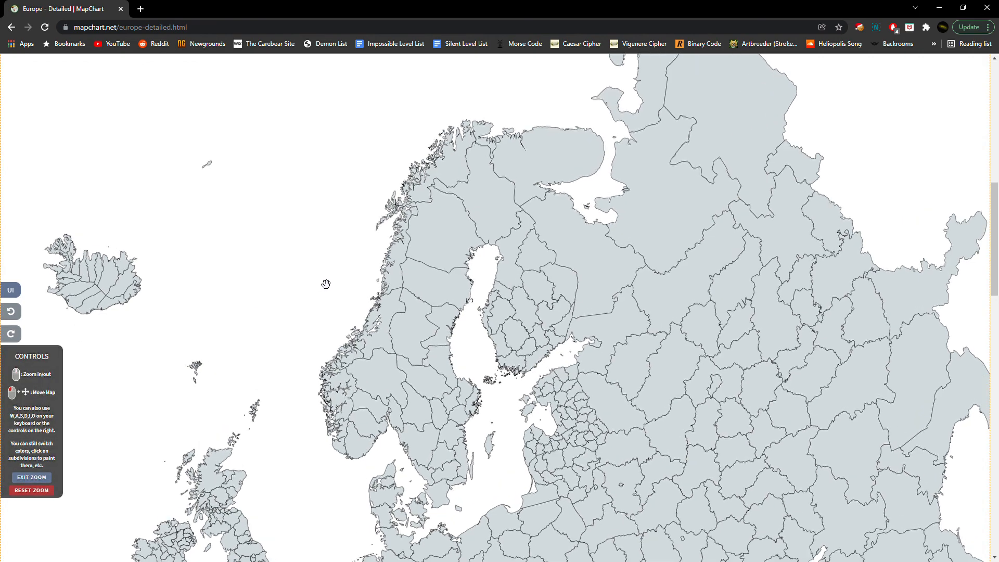
pyautogui.scroll(-3, 326, 283)
pyautogui.click(31, 490)
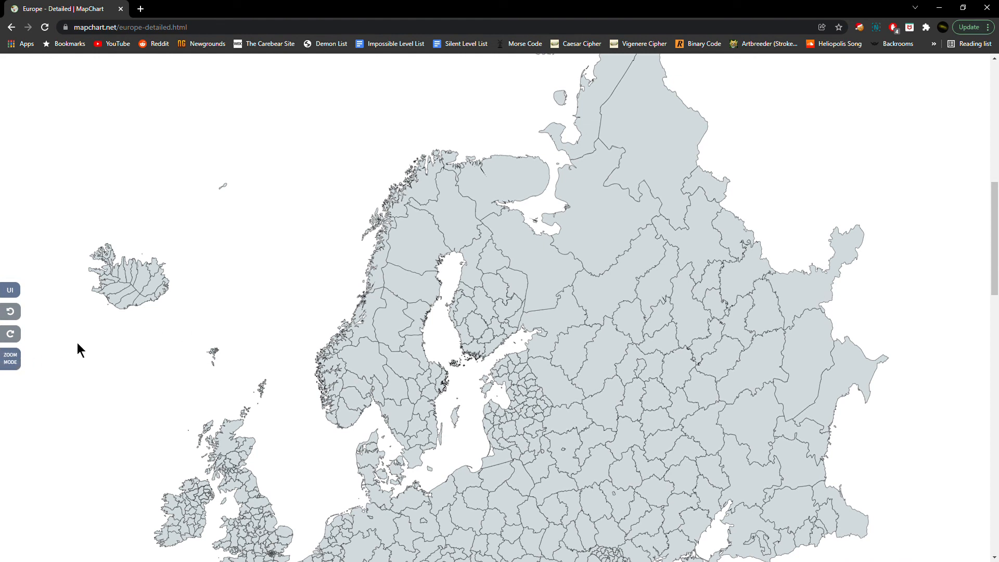
pyautogui.click(16, 359)
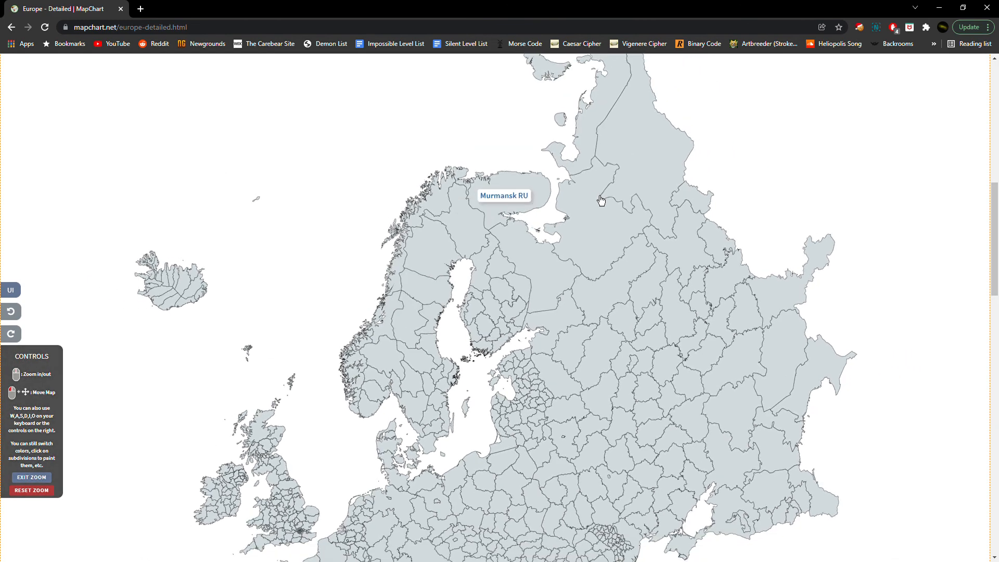
pyautogui.scroll(-3, 601, 200)
pyautogui.moveTo(847, 296); pyautogui.dragTo(393, 267)
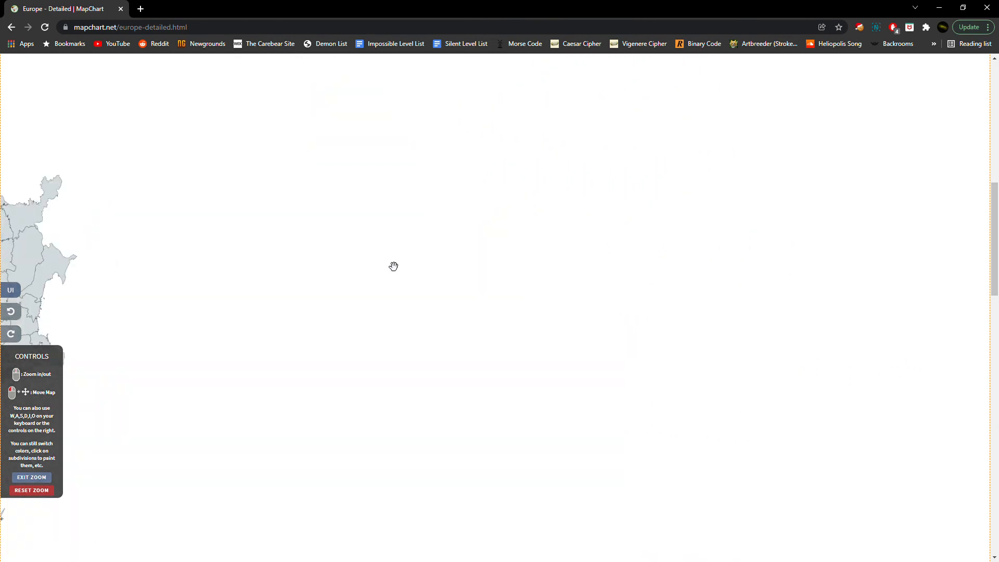
pyautogui.moveTo(581, 295); pyautogui.dragTo(148, 274)
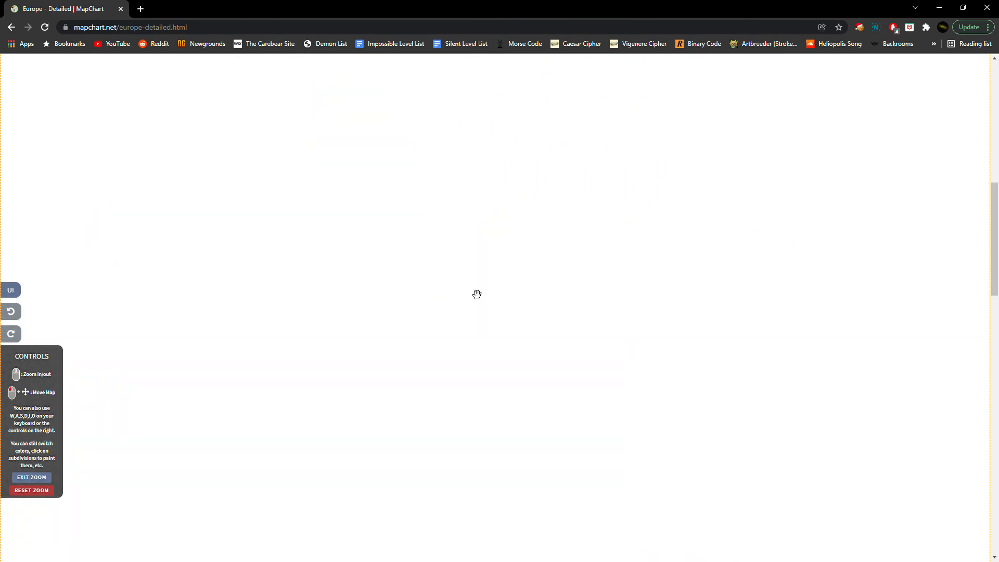
pyautogui.moveTo(336, 281); pyautogui.dragTo(619, 284)
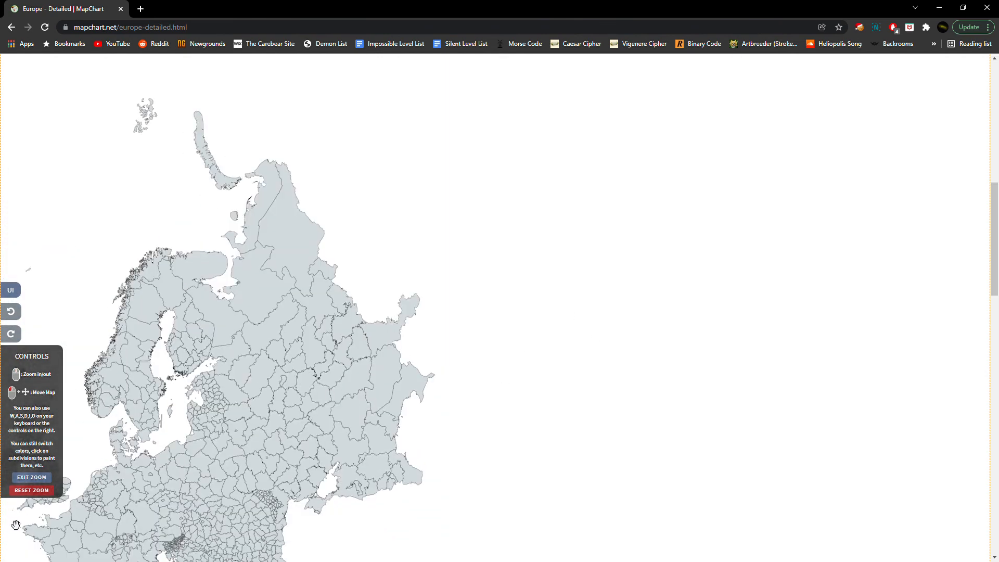
pyautogui.click(44, 494)
pyautogui.click(33, 492)
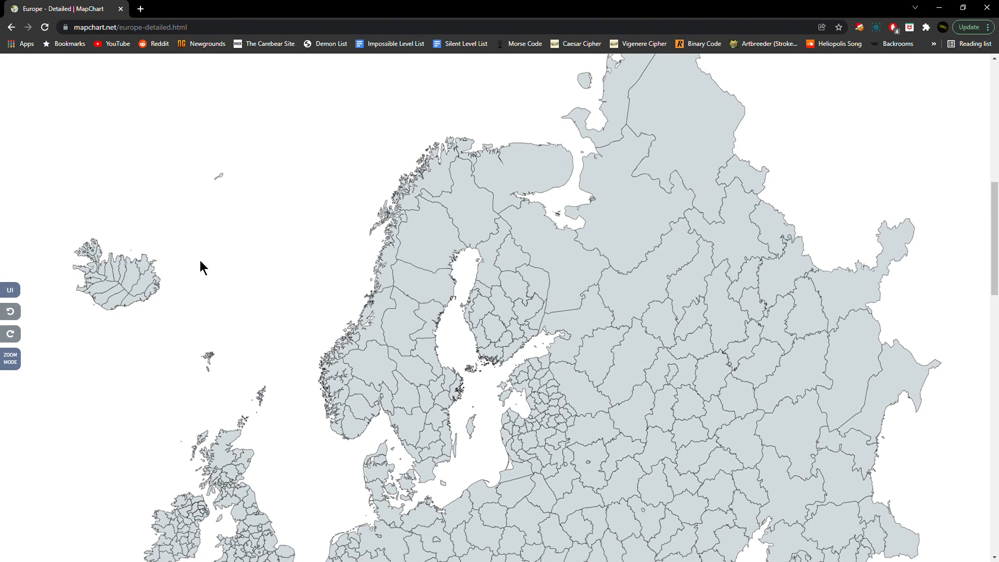
# Color all subdivisions of France red at once and check them on the map.
pyautogui.scroll(-10, 193, 255)
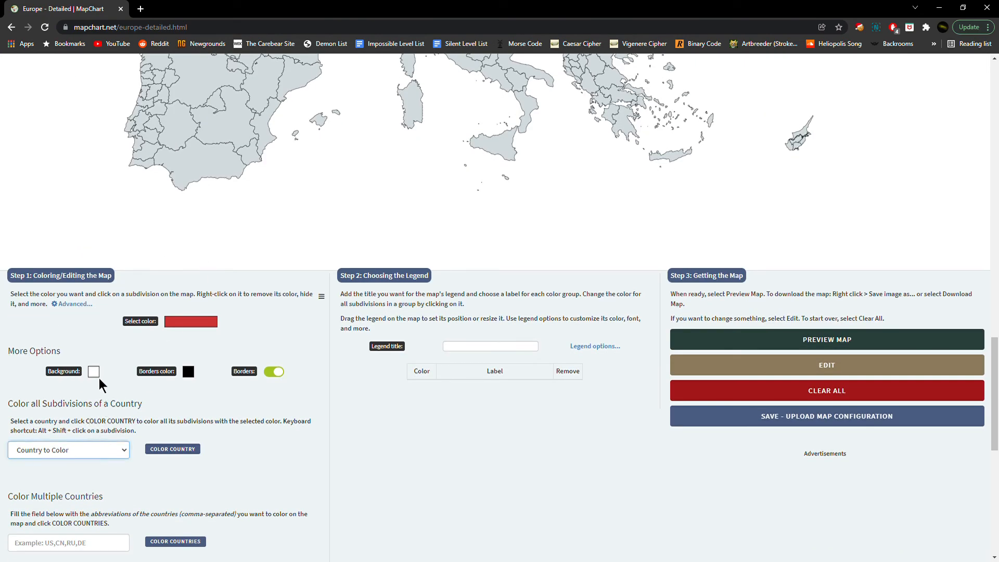
pyautogui.click(180, 456)
pyautogui.scroll(7, 158, 414)
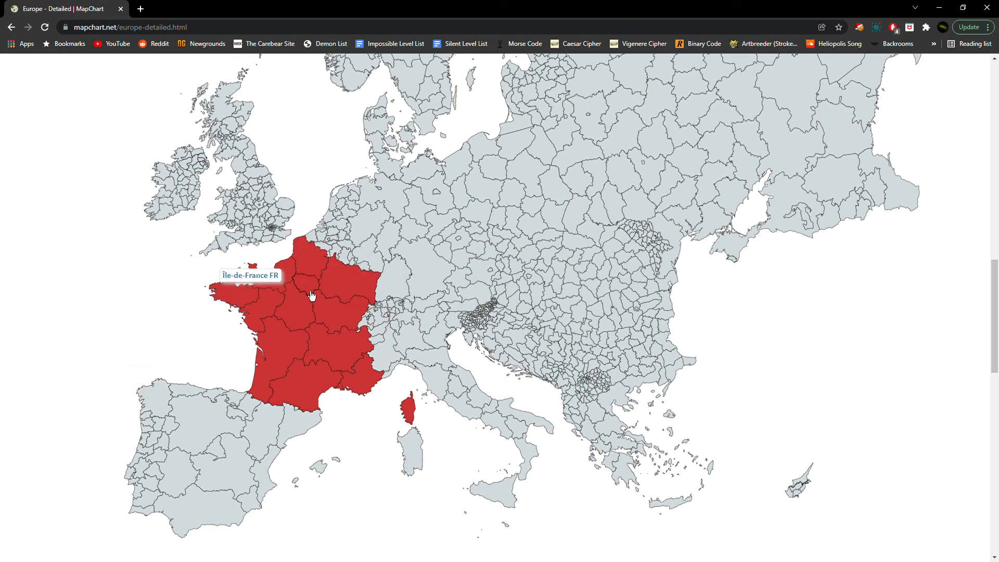
# Examine the list of countries to color and the subdivisions surrounding France on the map.
pyautogui.scroll(-6, 307, 301)
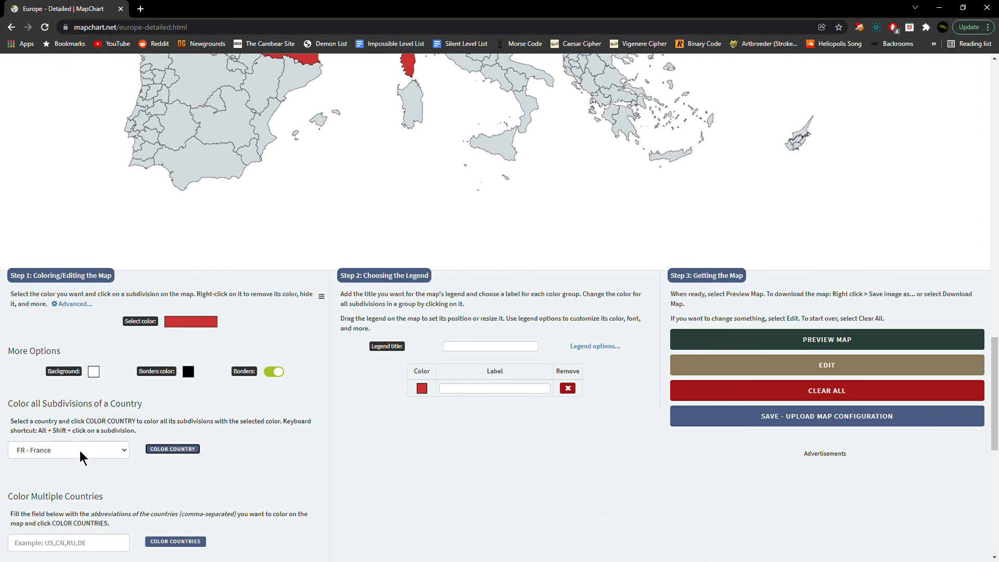
pyautogui.click(92, 451)
pyautogui.scroll(8, 281, 323)
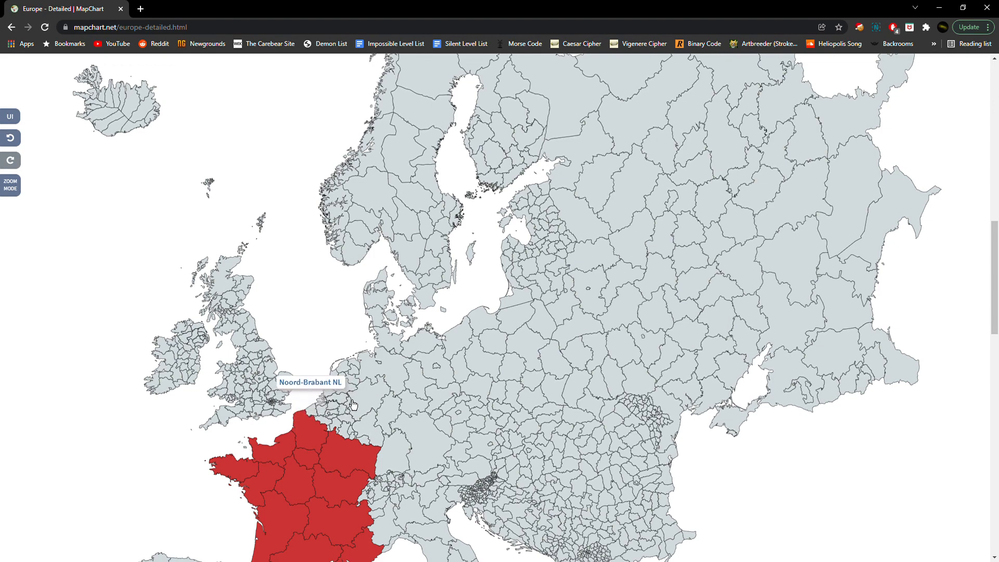
pyautogui.scroll(-8, 182, 359)
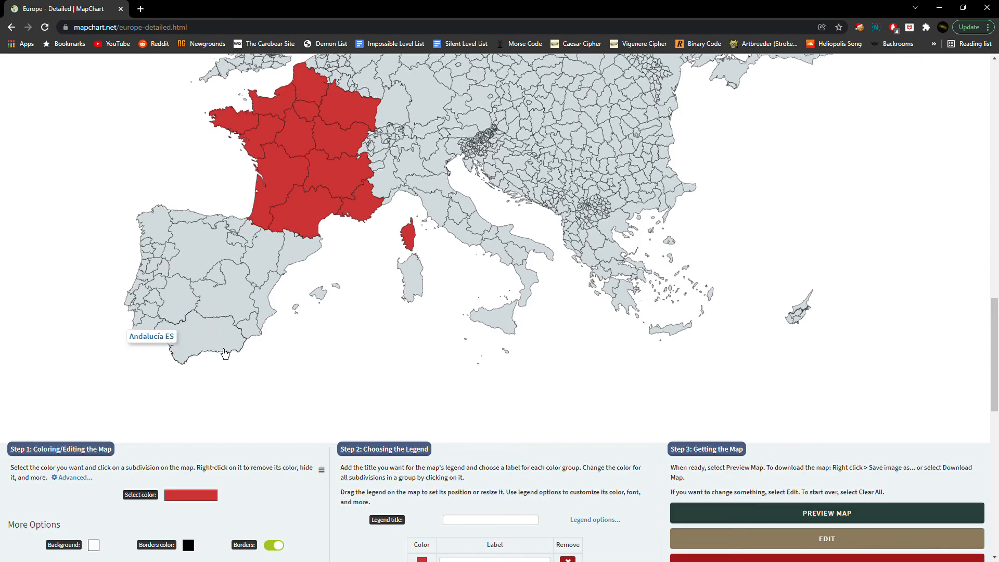
pyautogui.scroll(8, 206, 405)
pyautogui.scroll(-8, 390, 245)
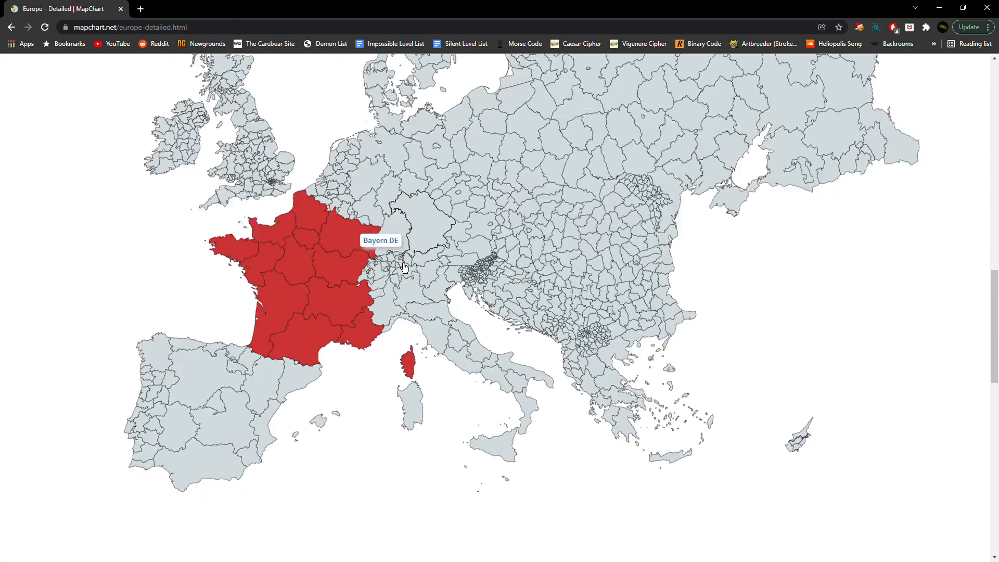
# Color all subdivisions of Germany red at once and check them on the map.
pyautogui.click(117, 450)
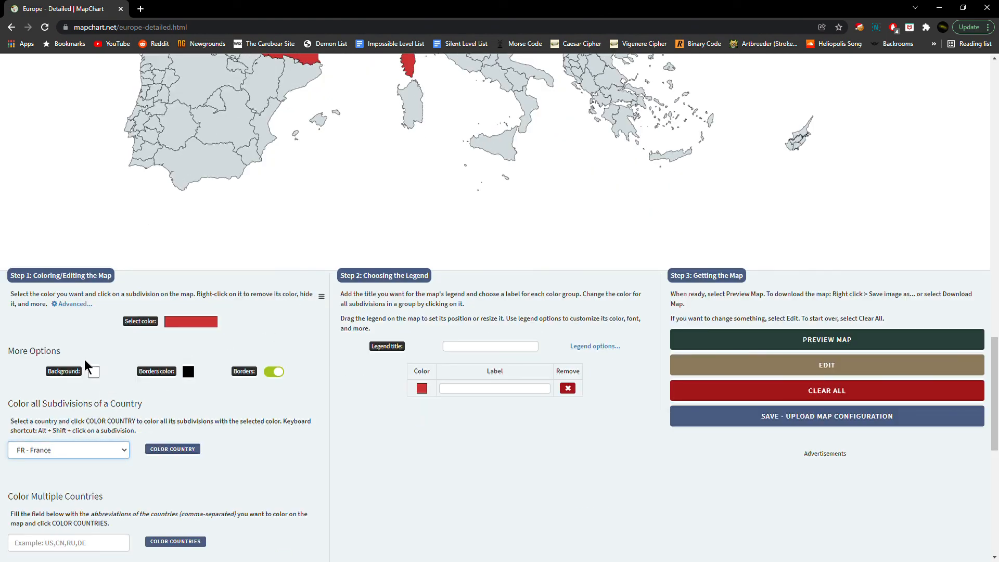
pyautogui.press('d')
pyautogui.click(172, 449)
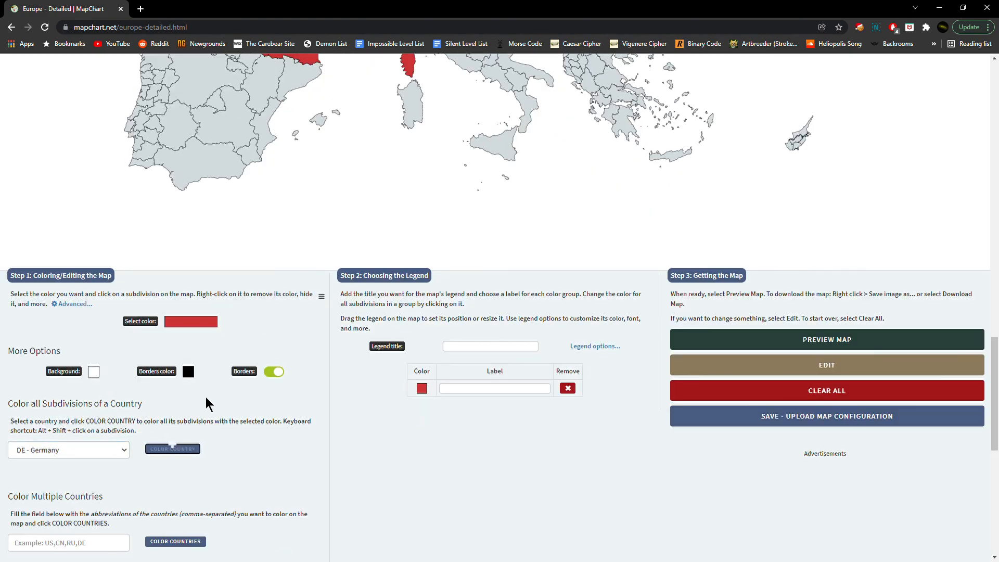
pyautogui.scroll(8, 205, 396)
pyautogui.scroll(-8, 317, 371)
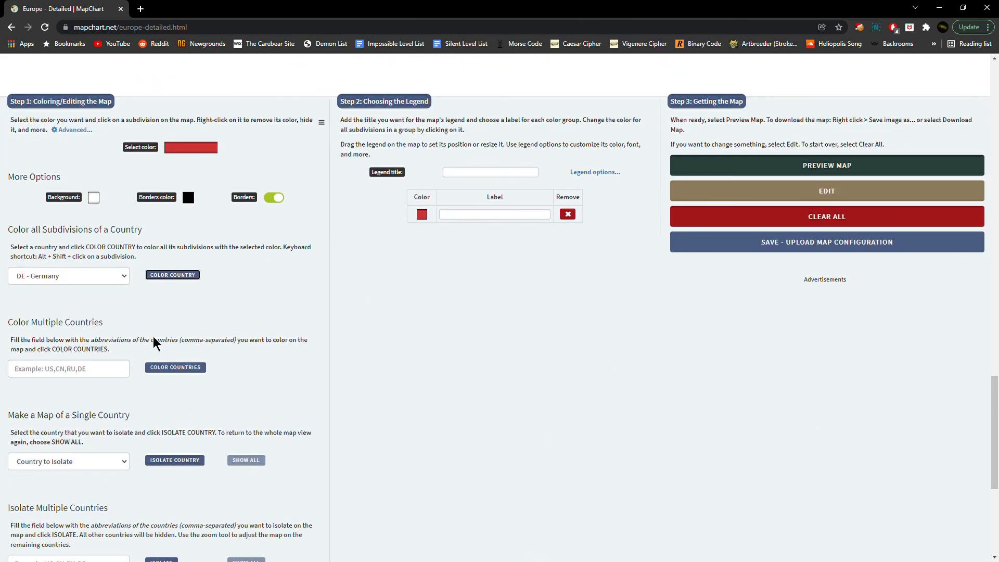
# Read the instructions for coloring multiple countries and for making a map of a single country.
pyautogui.click(127, 375)
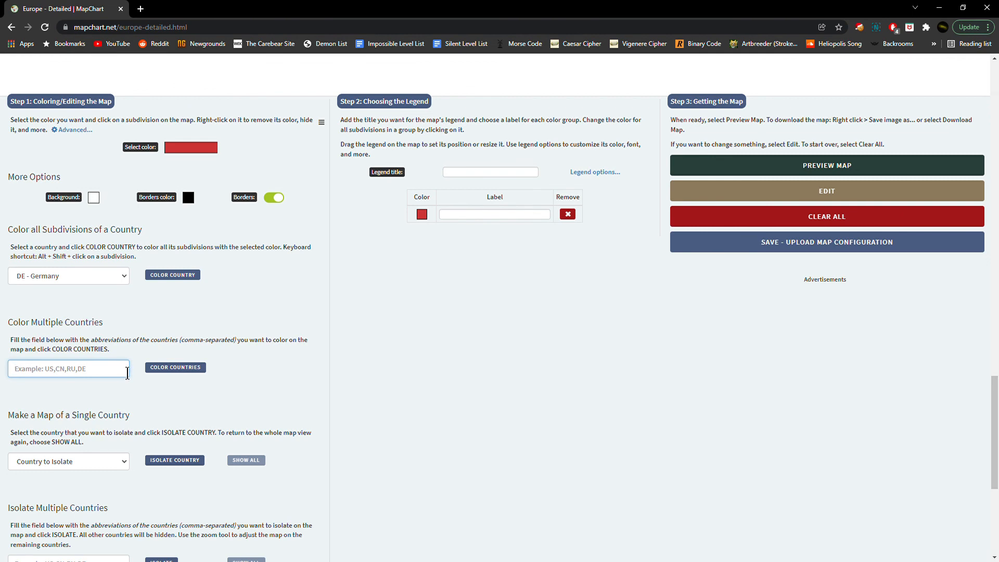
pyautogui.moveTo(50, 339); pyautogui.dragTo(130, 368)
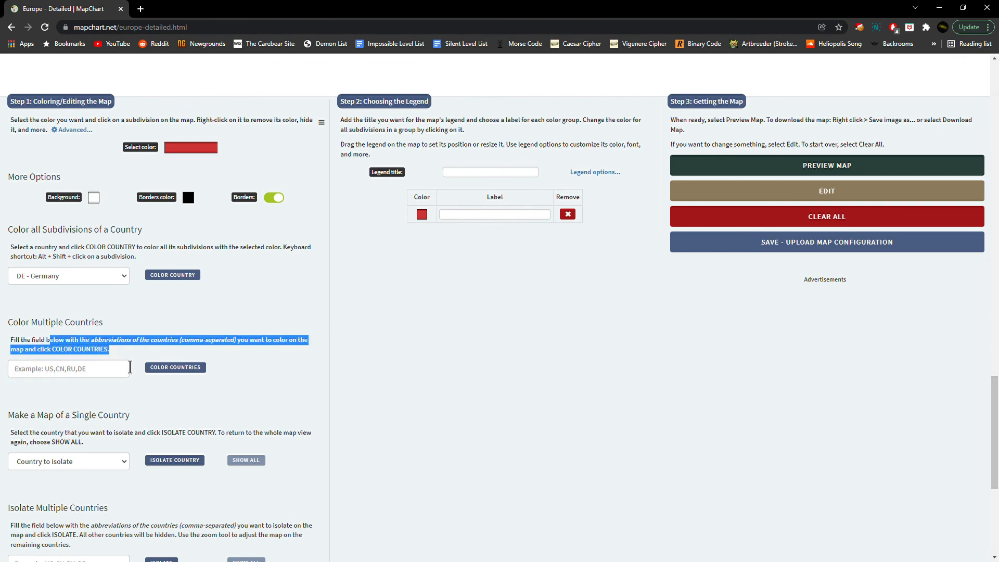
pyautogui.moveTo(9, 416); pyautogui.dragTo(134, 415)
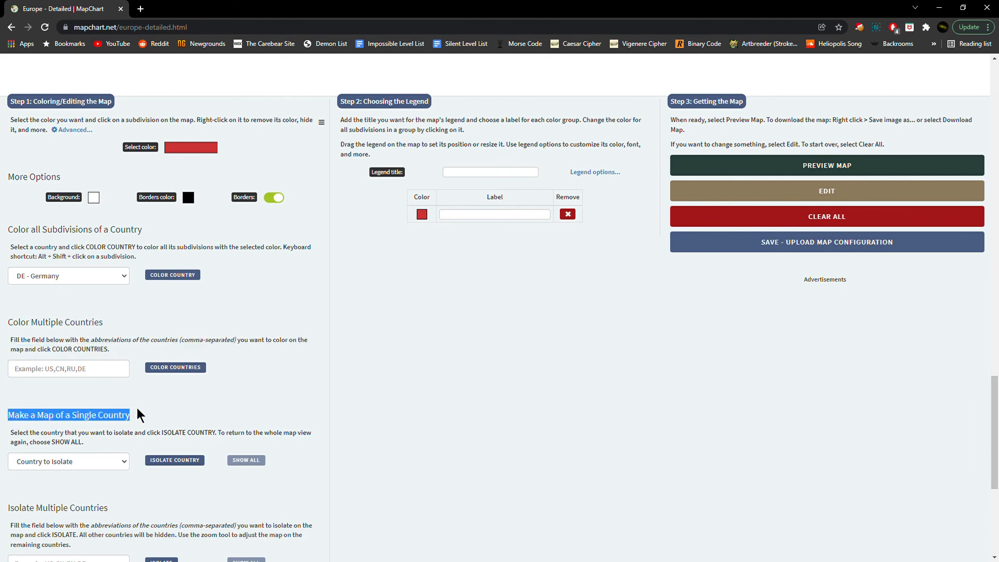
# Isolate Czechia as a single-country map and check its regions.
pyautogui.click(87, 467)
pyautogui.click(64, 342)
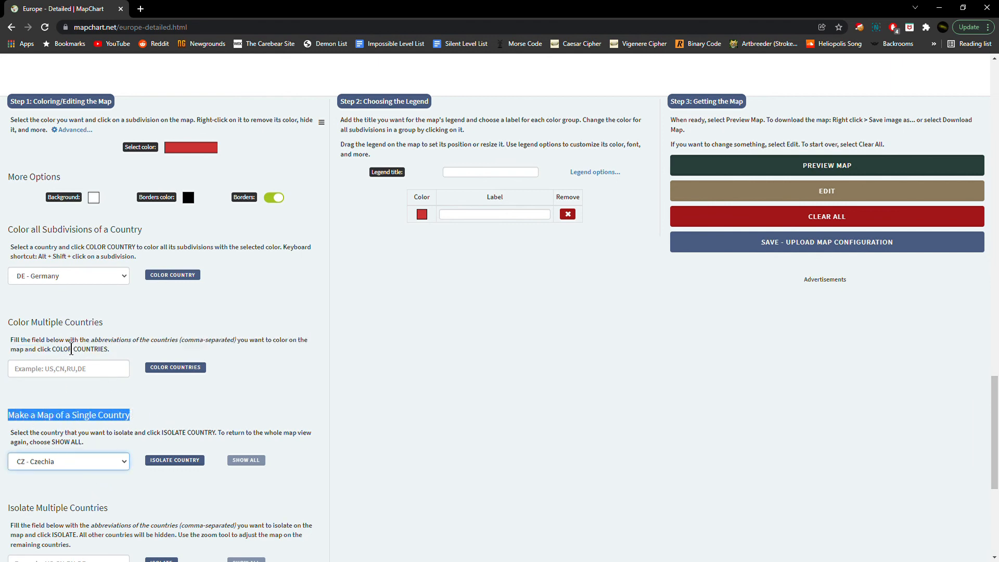
pyautogui.click(162, 461)
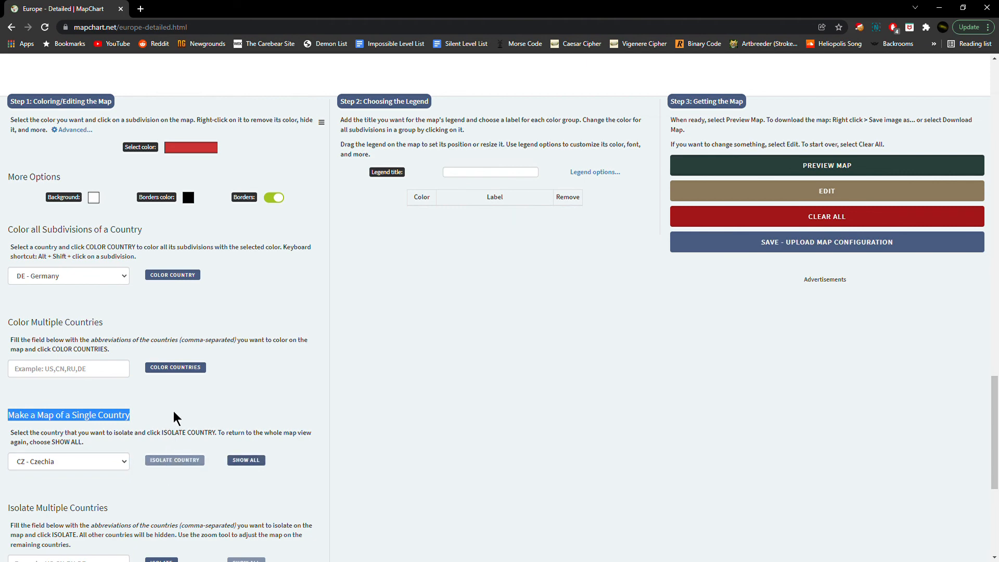
pyautogui.scroll(10, 174, 413)
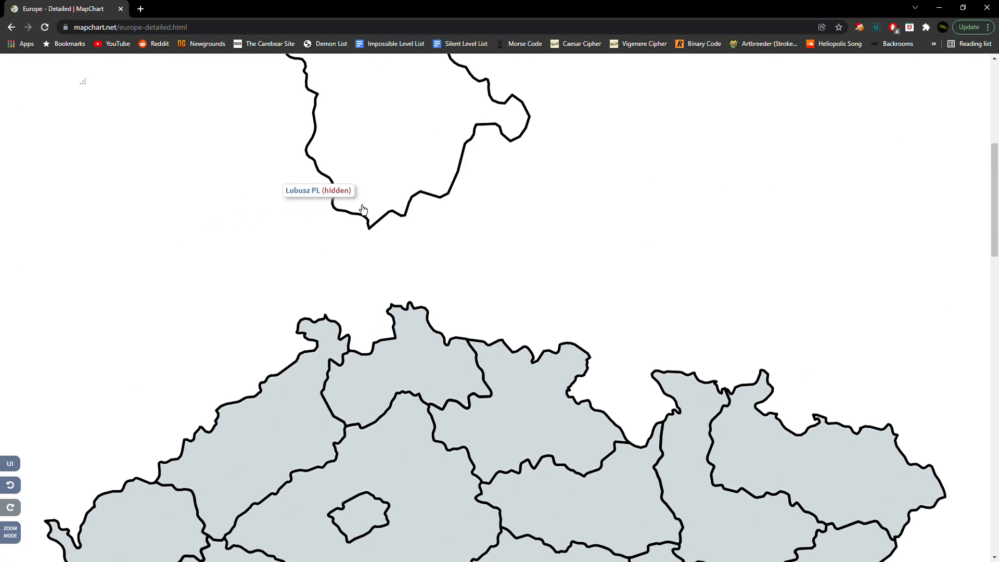
pyautogui.scroll(-3, 520, 317)
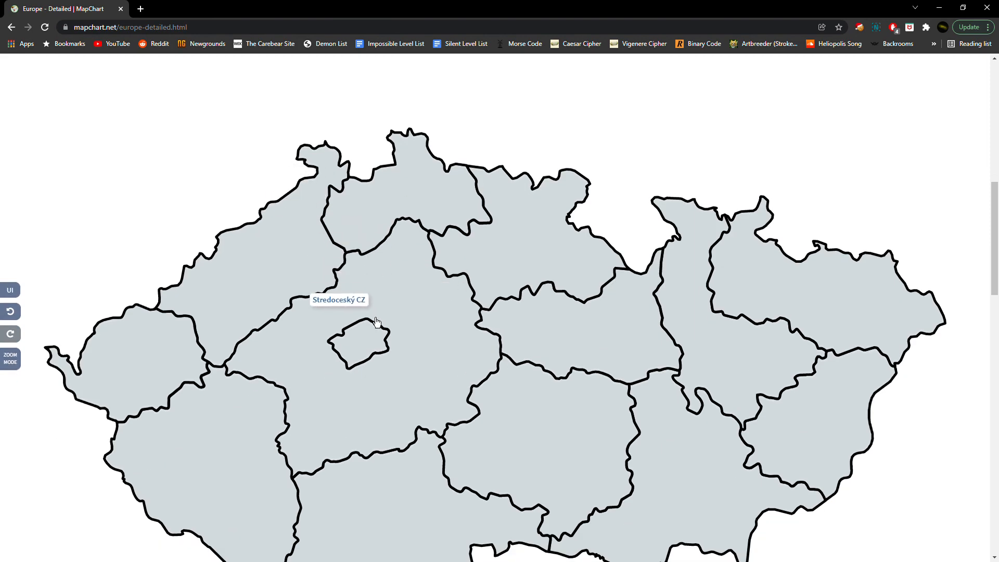
# Color Prague red on the isolated Czechia map and look over the rest of the page.
pyautogui.click(382, 339)
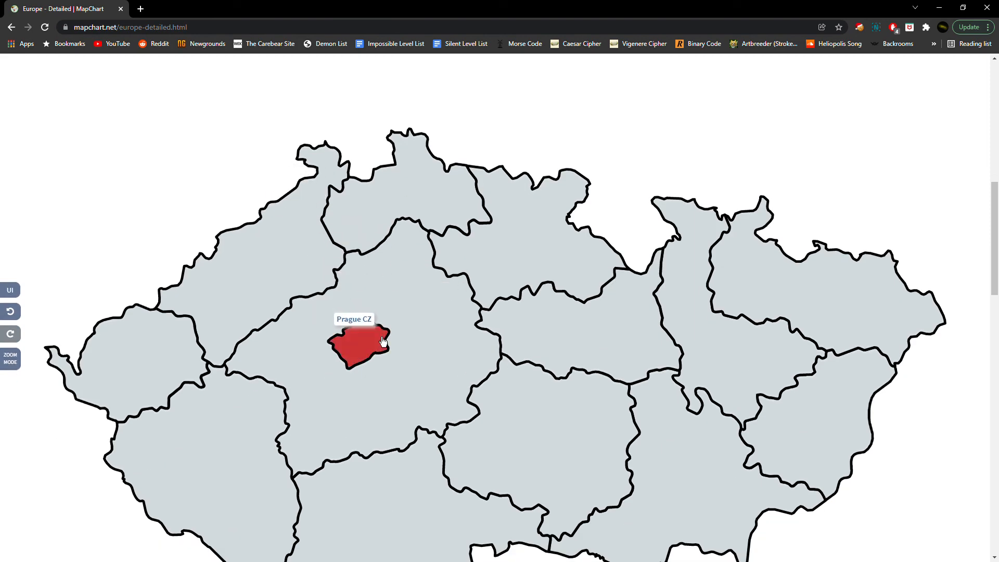
pyautogui.scroll(-12, 572, 338)
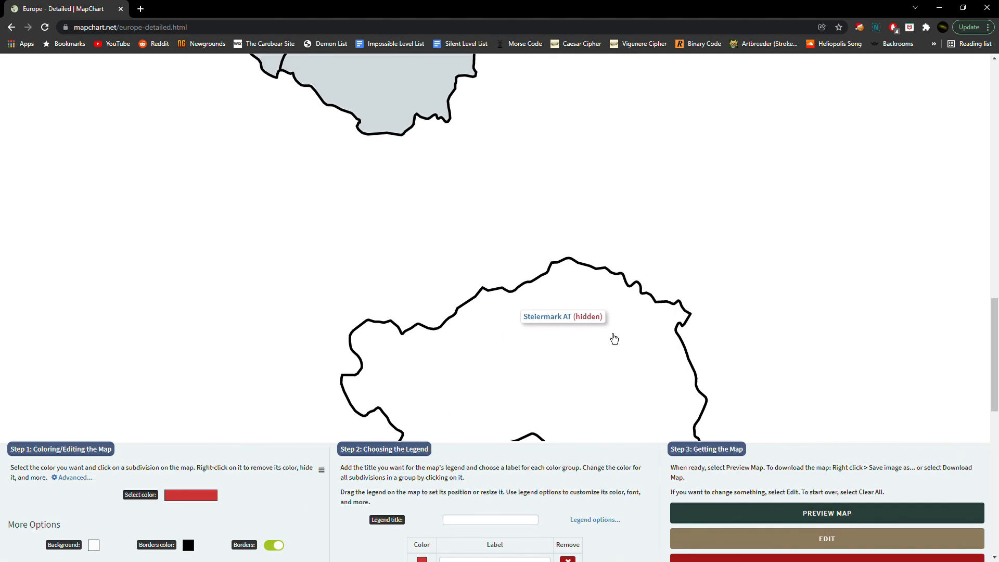
pyautogui.scroll(9, 602, 317)
pyautogui.scroll(10, 602, 318)
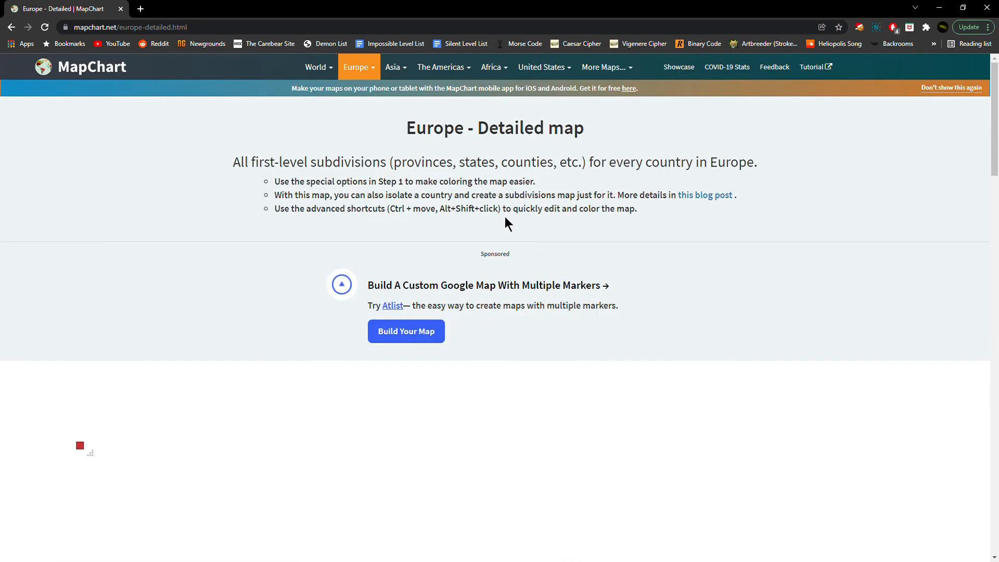
# Open the detailed world map of provinces and states and look over its subdivisions.
pyautogui.moveTo(338, 77)
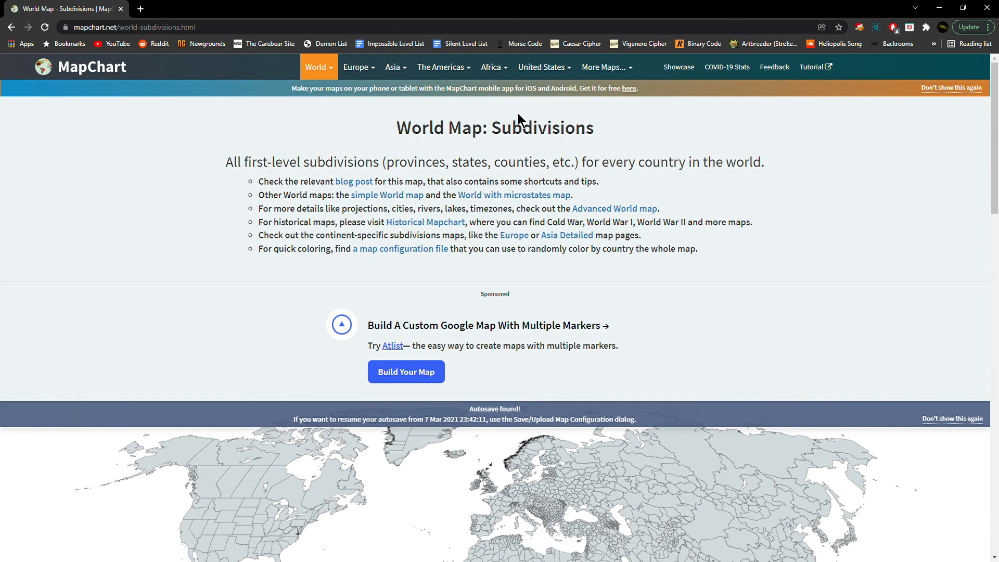
pyautogui.scroll(-10, 700, 240)
pyautogui.scroll(7, 673, 241)
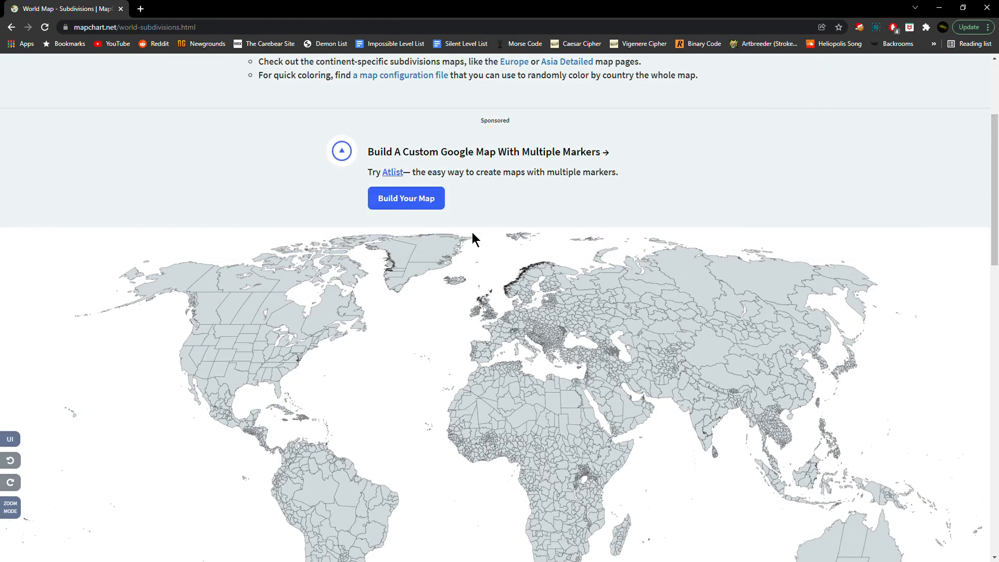
pyautogui.scroll(-3, 573, 281)
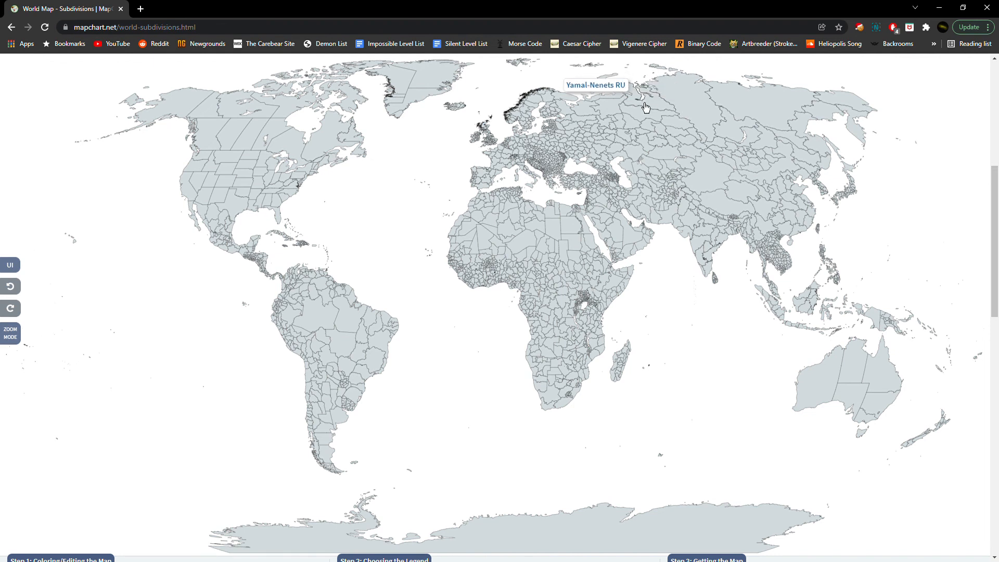
# Color the large Russian subdivision east of Yamal-Nenets and Greenland's subdivisions red.
pyautogui.click(696, 107)
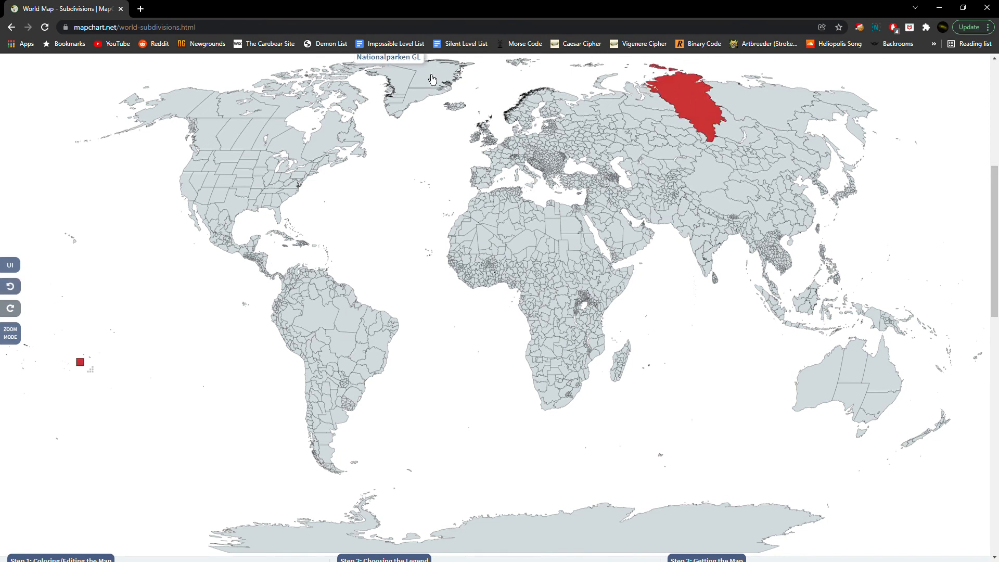
pyautogui.click(421, 102)
pyautogui.click(411, 91)
pyautogui.click(401, 108)
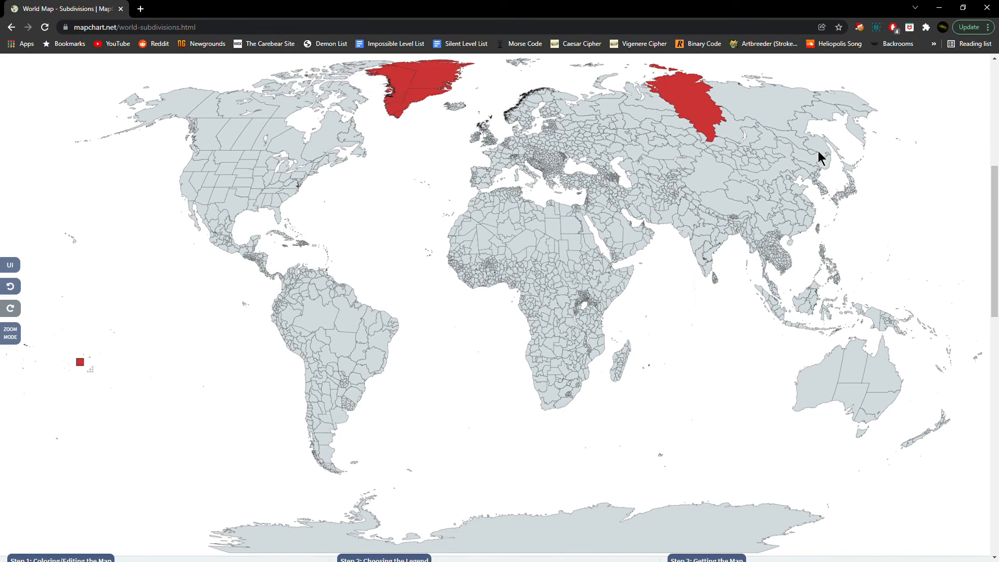
# Switch to the War Games world map.
pyautogui.scroll(5, 692, 163)
pyautogui.scroll(-10, 370, 125)
pyautogui.scroll(10, 396, 135)
pyautogui.click(324, 77)
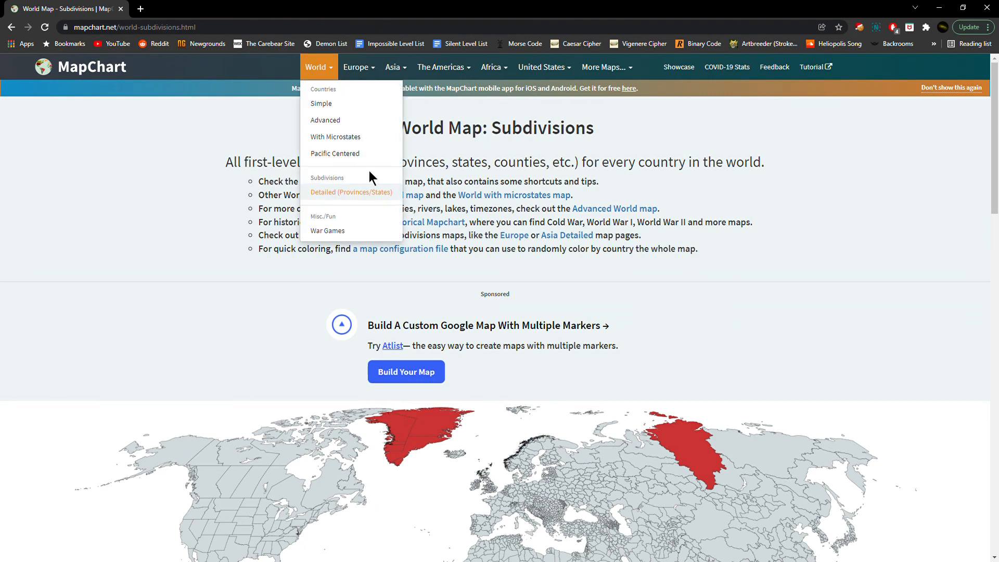
pyautogui.click(380, 242)
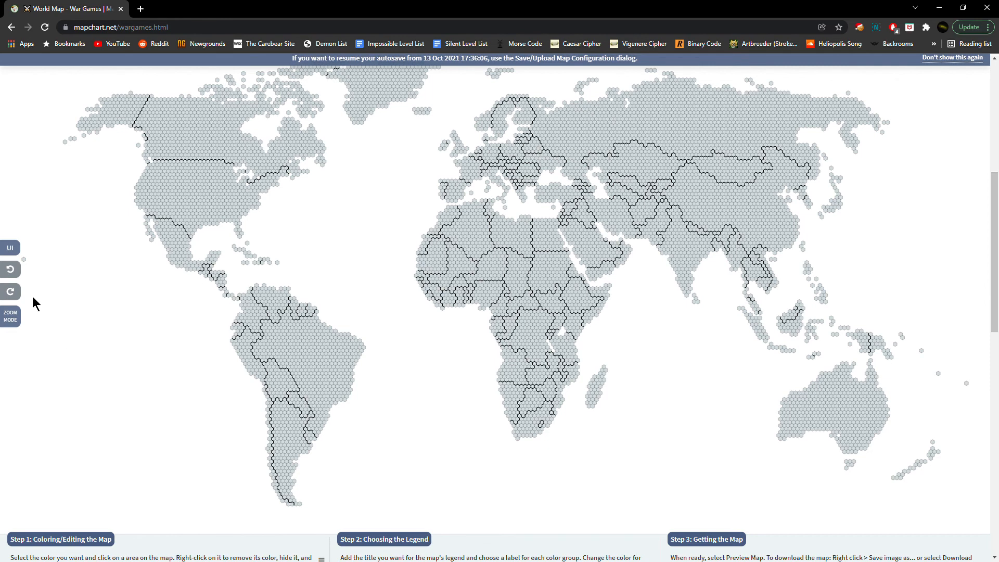
# Enter zoom mode on the hexagon map and zoom in on Europe and the Mediterranean.
pyautogui.click(10, 315)
pyautogui.scroll(1, 815, 209)
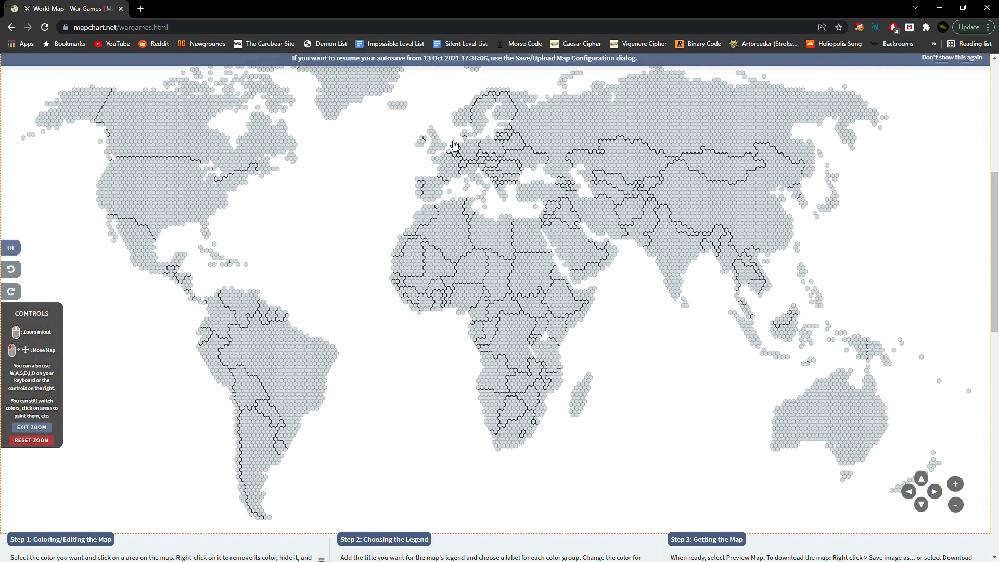
pyautogui.scroll(3, 372, 135)
pyautogui.scroll(4, 373, 146)
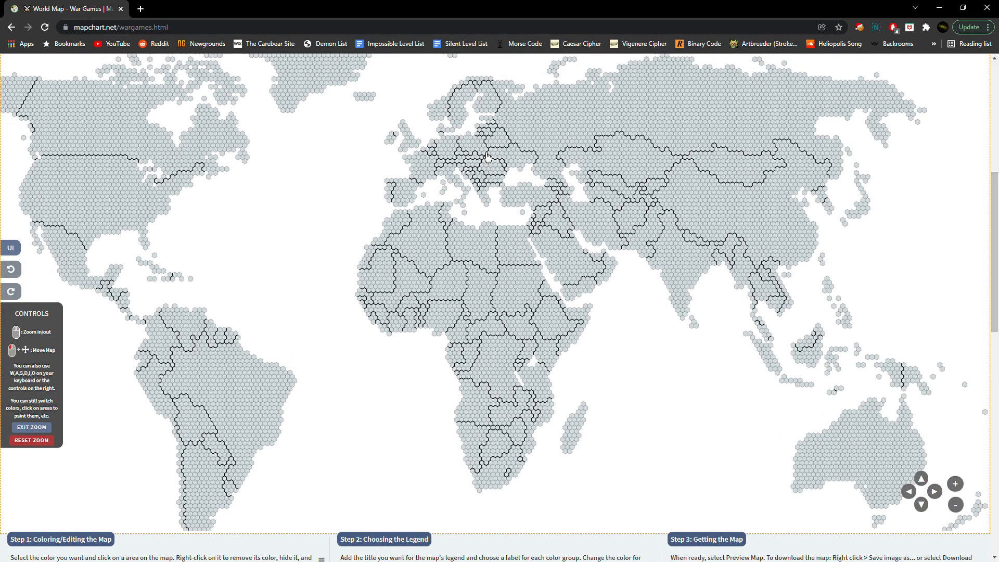
pyautogui.scroll(4, 463, 158)
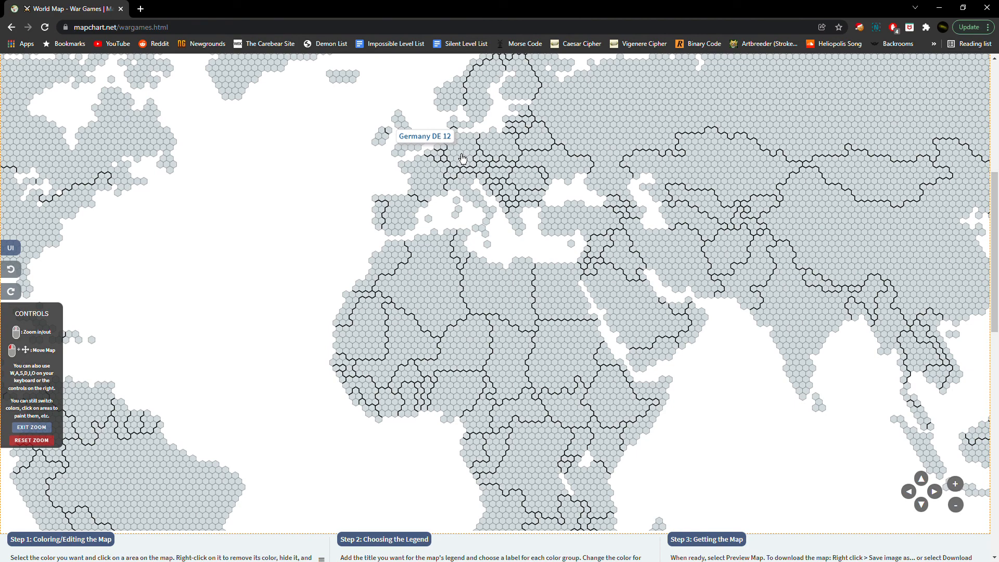
pyautogui.scroll(2, 494, 187)
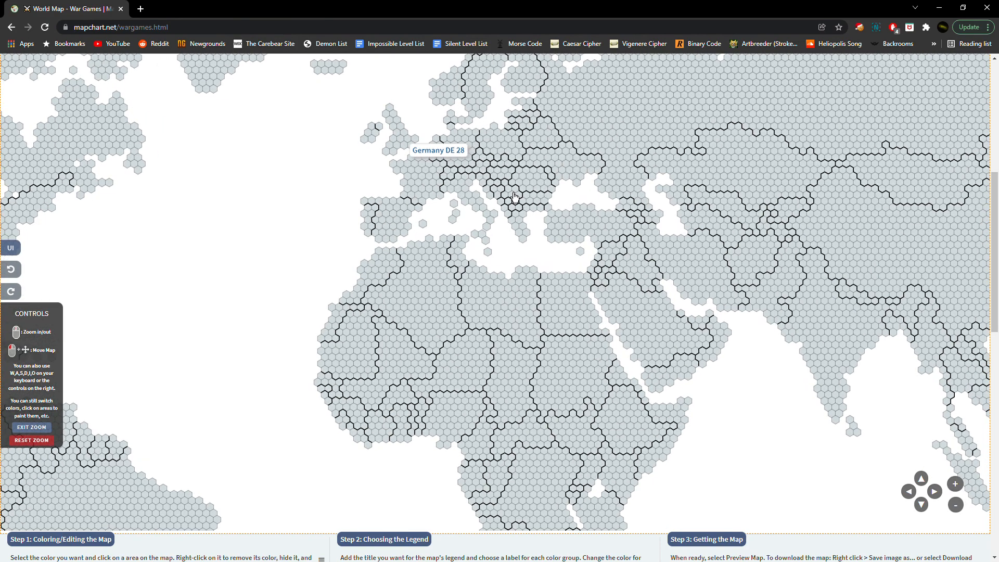
pyautogui.scroll(3, 514, 196)
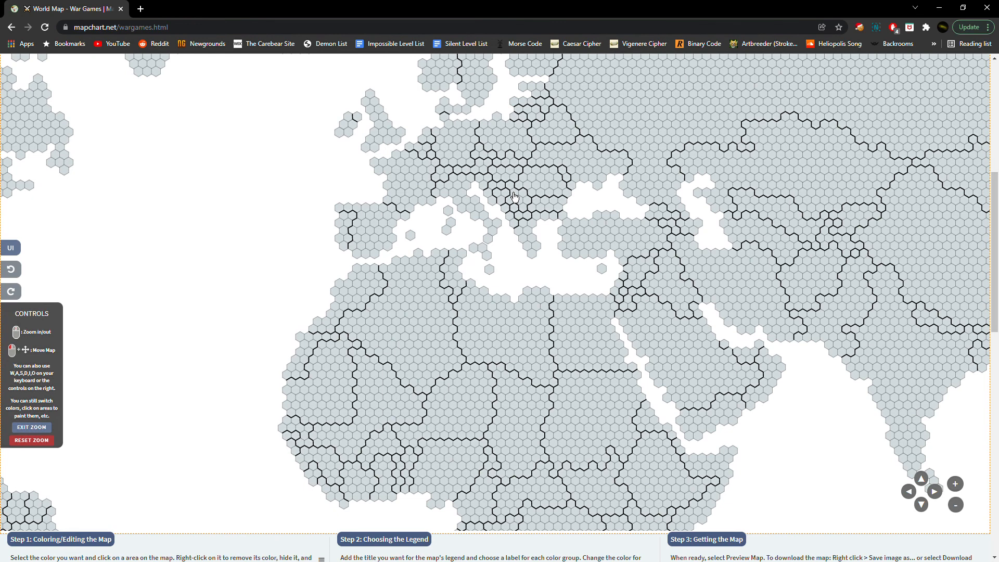
# Move the zoomed hexagon map across North America, the Atlantic and Africa to Asia to examine the hexagons and borders.
pyautogui.moveTo(635, 330); pyautogui.dragTo(653, 410)
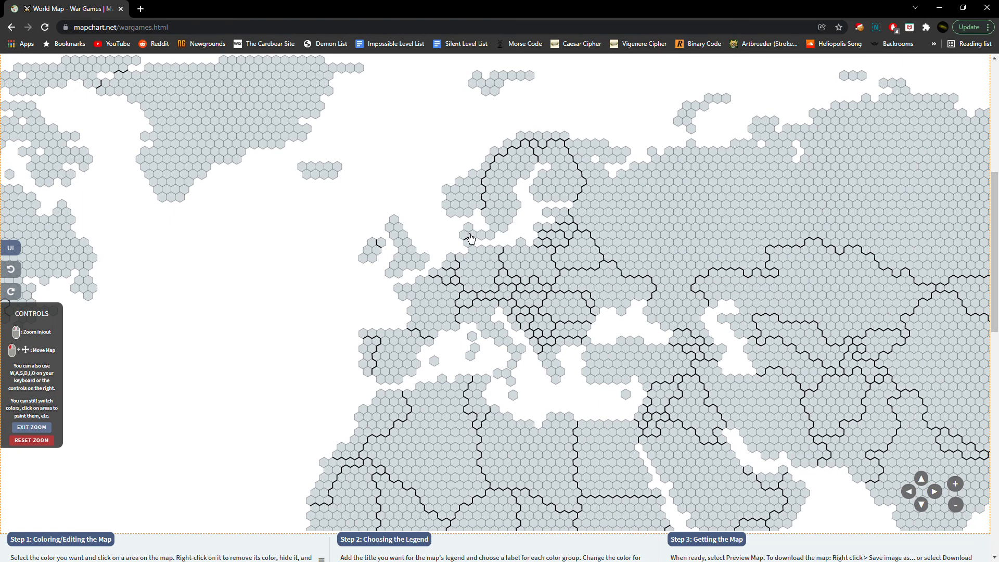
pyautogui.press('a')
pyautogui.press('a')
pyautogui.press('a')
pyautogui.press('a')
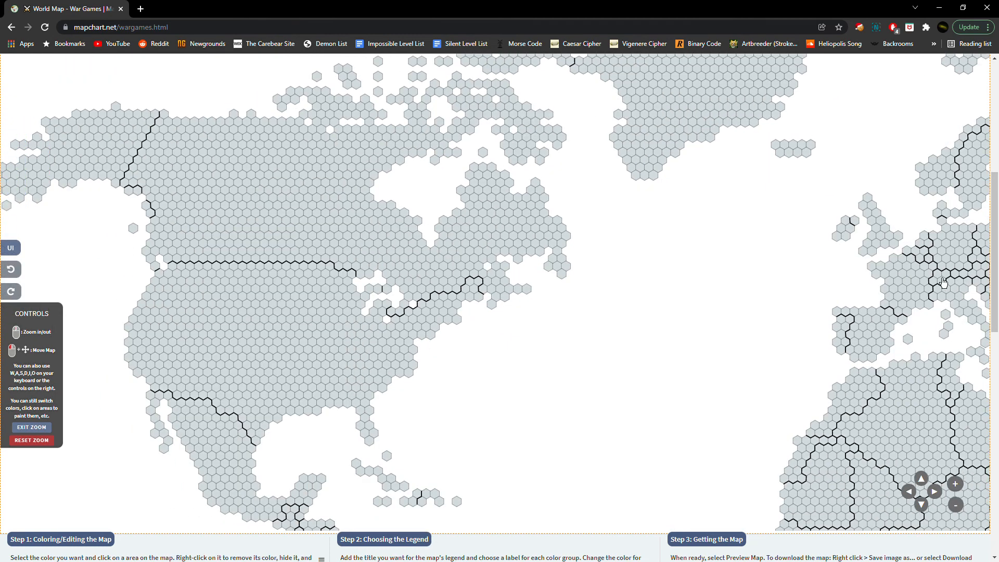
pyautogui.press('a')
pyautogui.press('s')
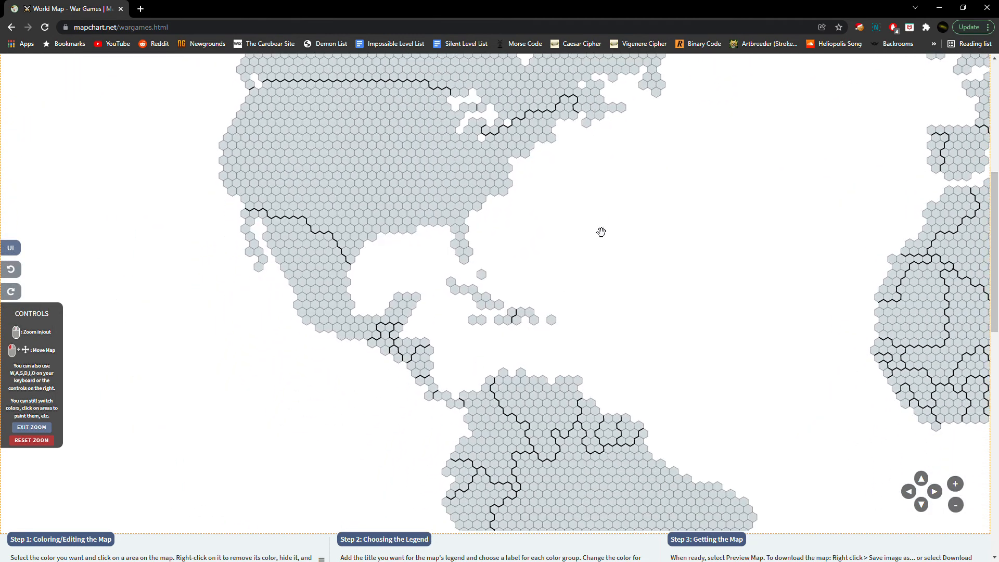
pyautogui.press('d')
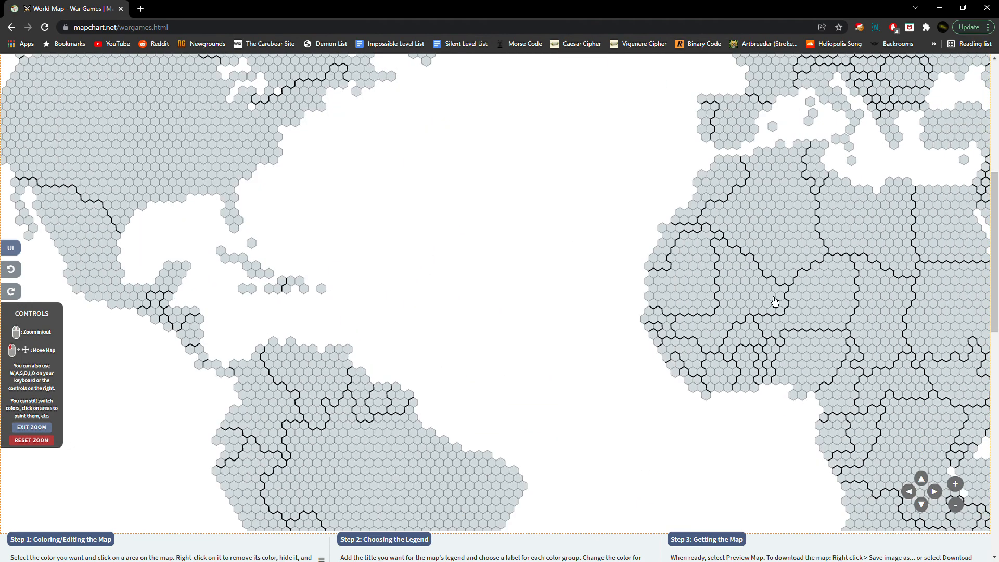
pyautogui.press('d')
pyautogui.press('s')
pyautogui.press('d')
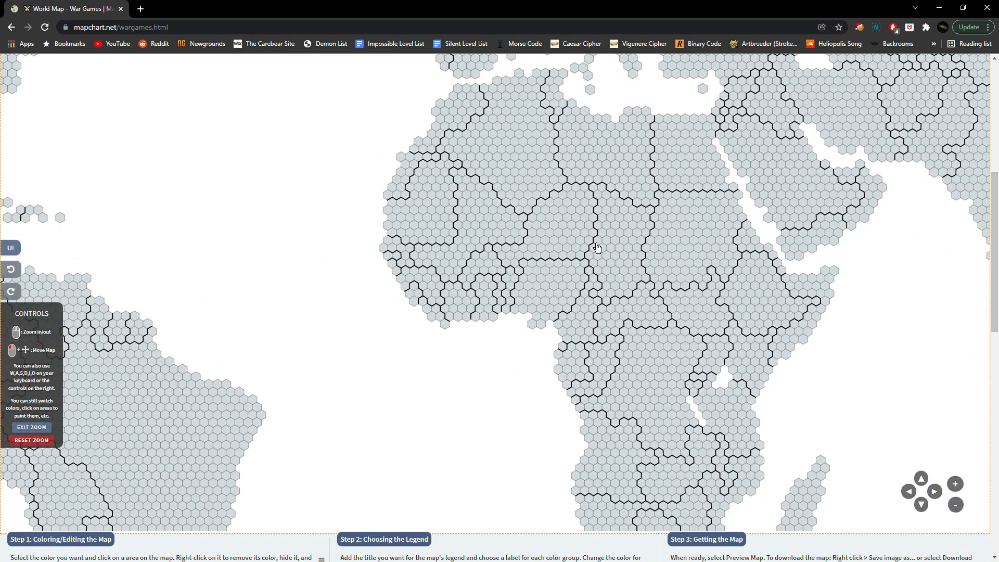
pyautogui.press('d')
pyautogui.press('s')
pyautogui.press('d')
pyautogui.press('d')
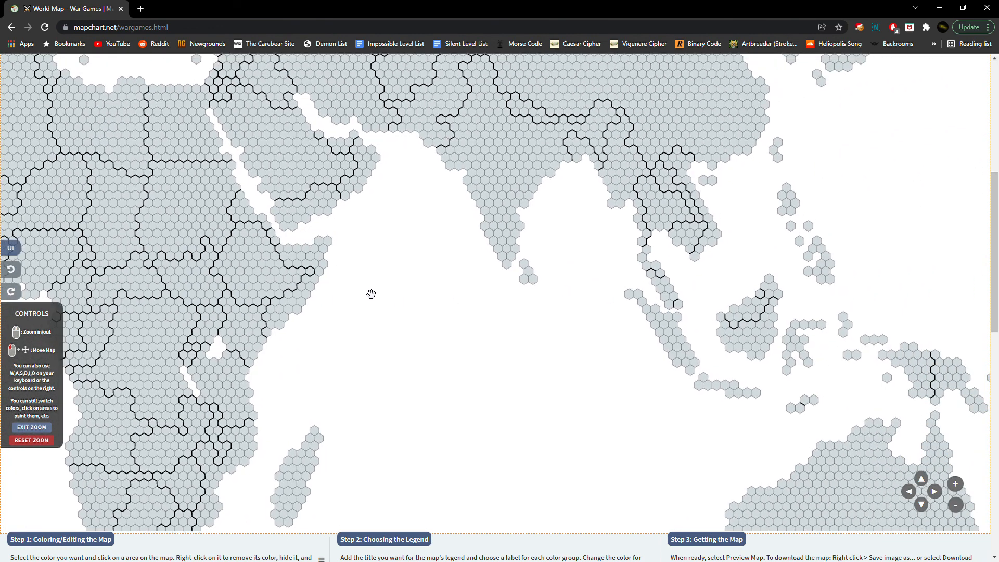
pyautogui.press('d')
pyautogui.moveTo(361, 290); pyautogui.dragTo(367, 471)
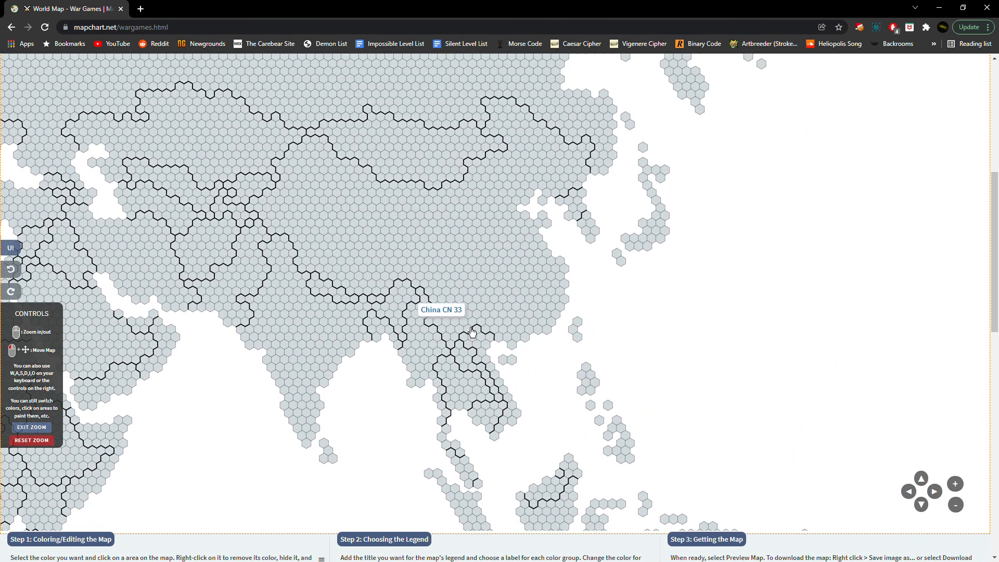
# Reset the map zoom, leave zoom mode and look over the coloring and isolating options below the map.
pyautogui.press('o')
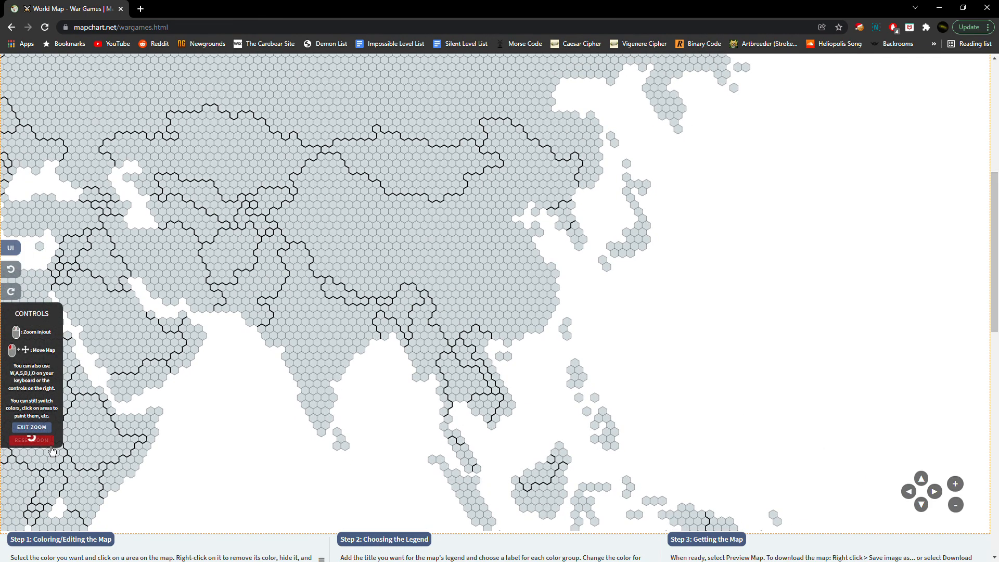
pyautogui.click(40, 440)
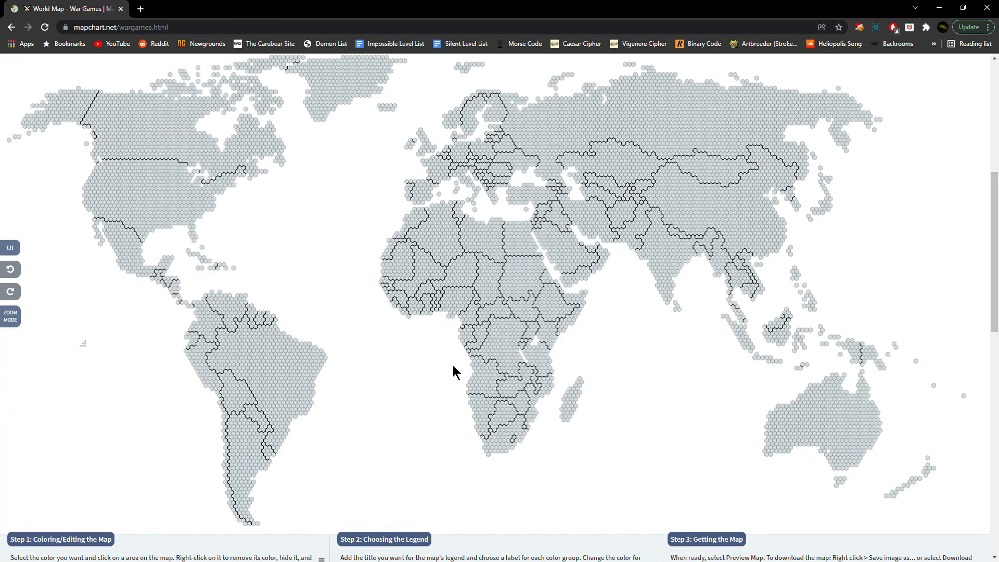
pyautogui.scroll(-10, 405, 365)
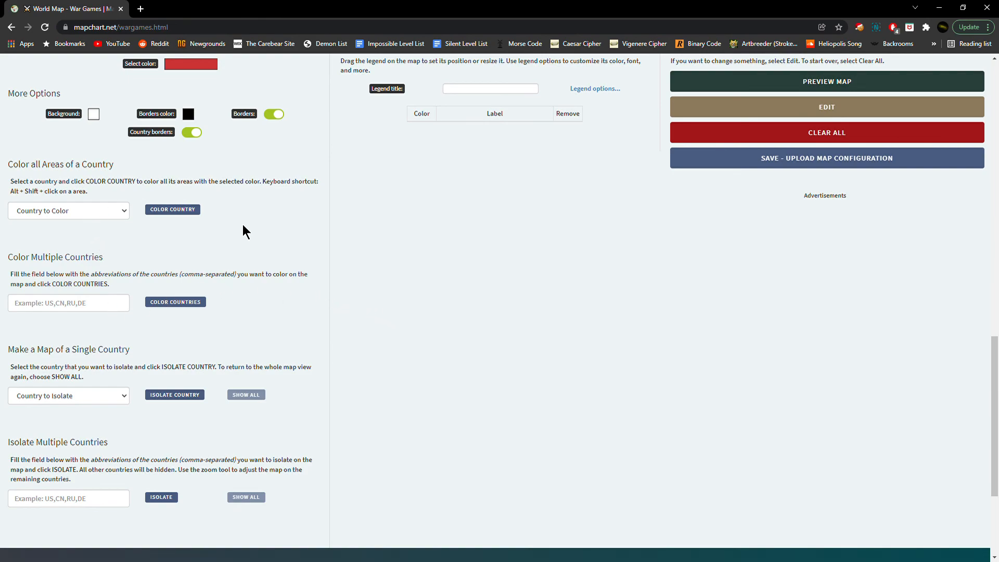
# Look over the War Games hexagon map, its options for coloring and isolating countries, and the page's introduction.
pyautogui.scroll(11, 245, 230)
pyautogui.scroll(-3, 546, 291)
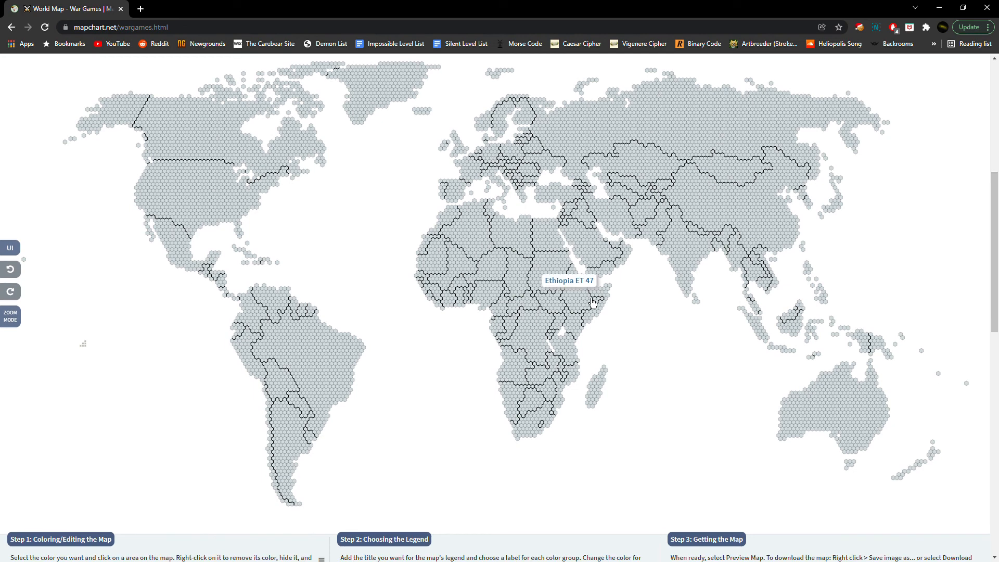
pyautogui.scroll(-20, 314, 203)
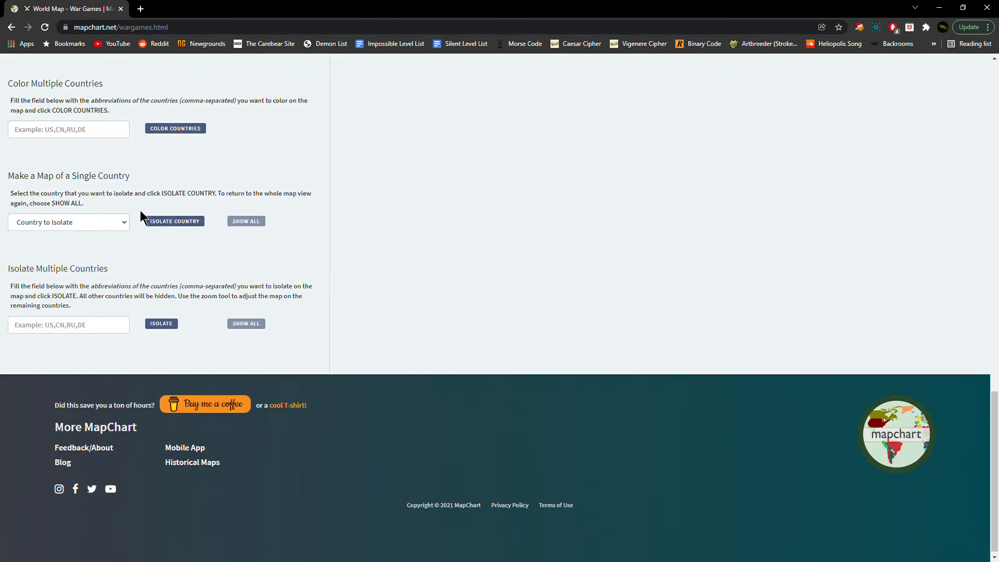
pyautogui.scroll(3, 115, 331)
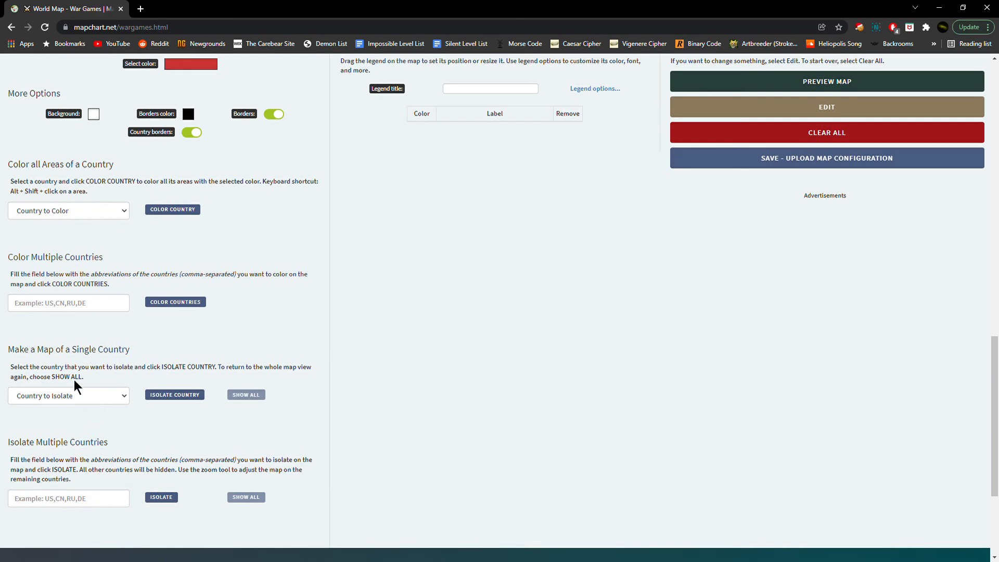
pyautogui.click(69, 498)
pyautogui.click(52, 310)
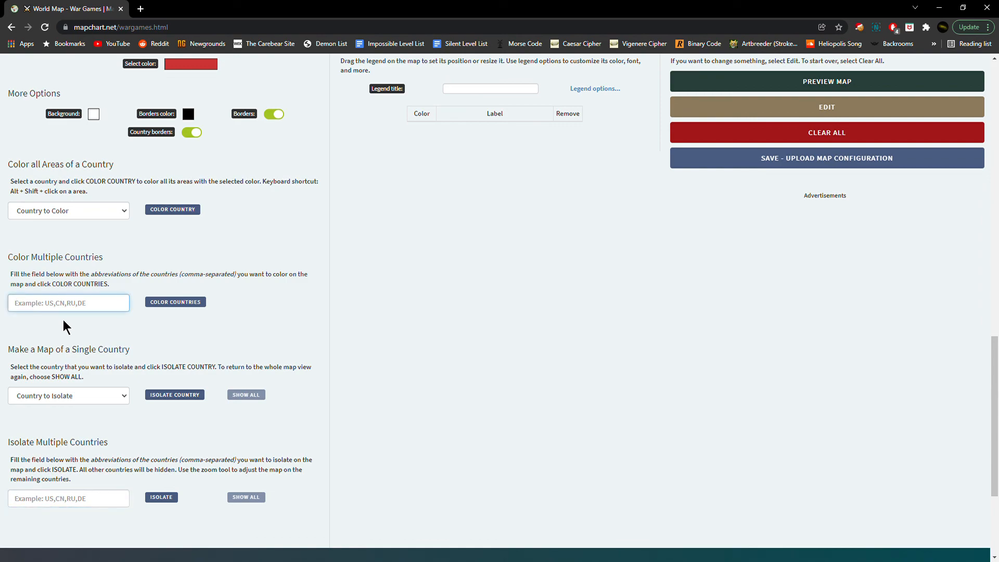
pyautogui.scroll(20, 223, 325)
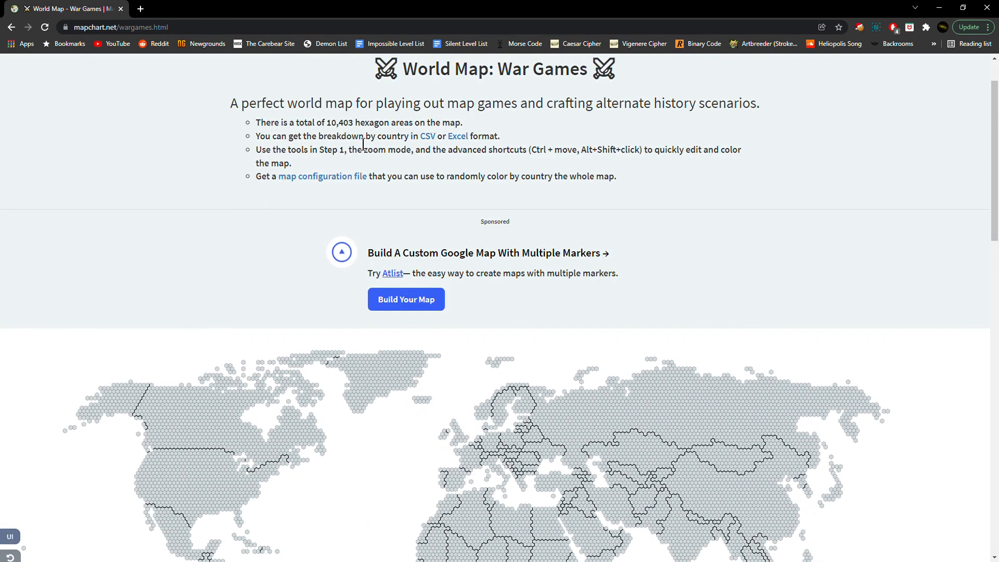
pyautogui.scroll(2, 363, 144)
# Browse the map categories for the Americas, Africa and the United States, and open the Historical (1790 to today) United States map.
pyautogui.moveTo(396, 78)
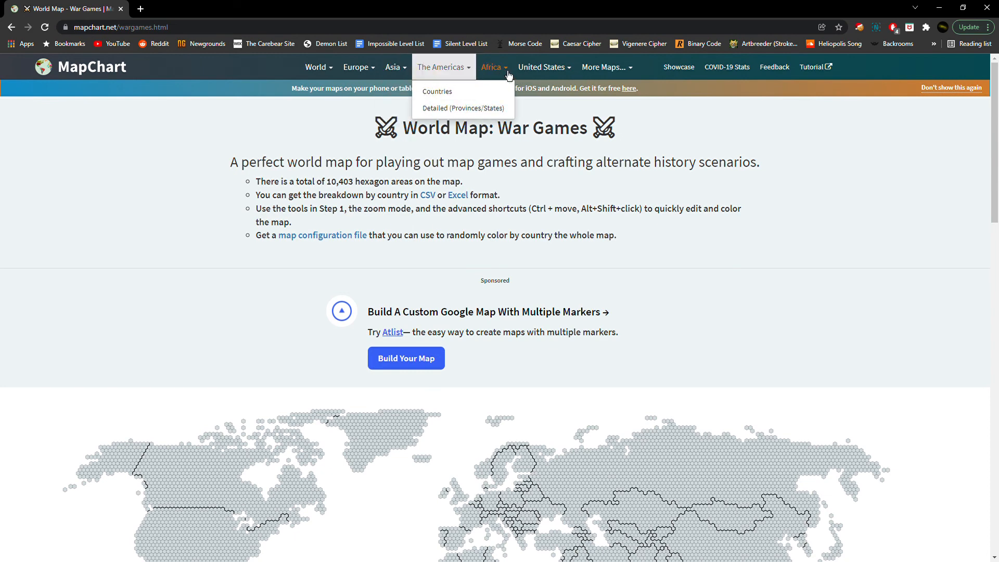
pyautogui.moveTo(510, 77)
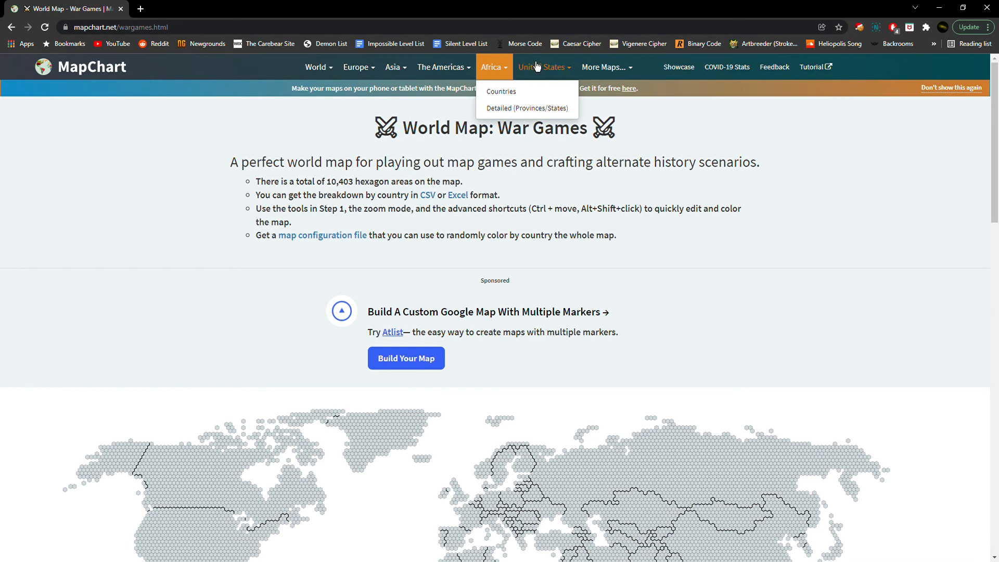
pyautogui.moveTo(536, 66)
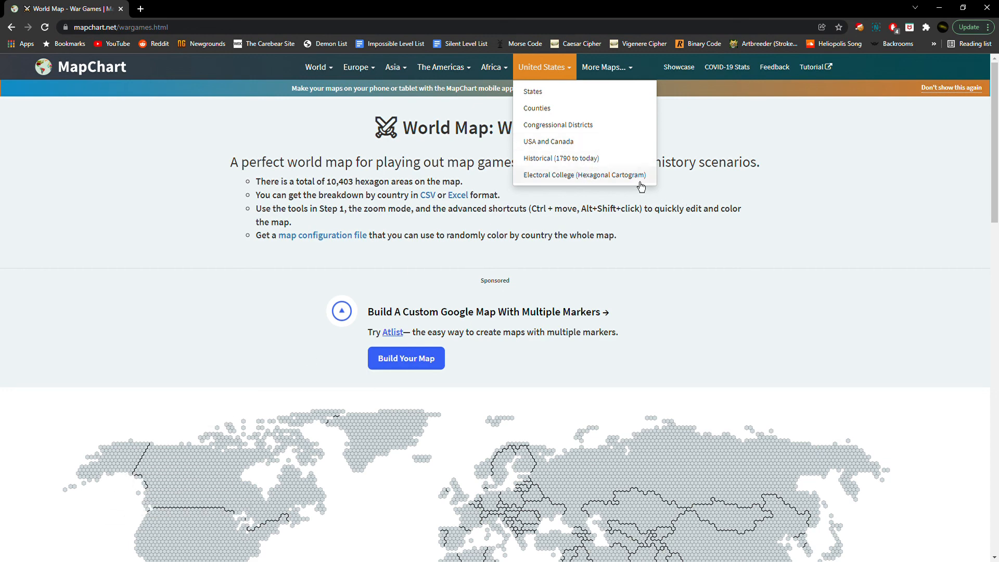
pyautogui.click(601, 159)
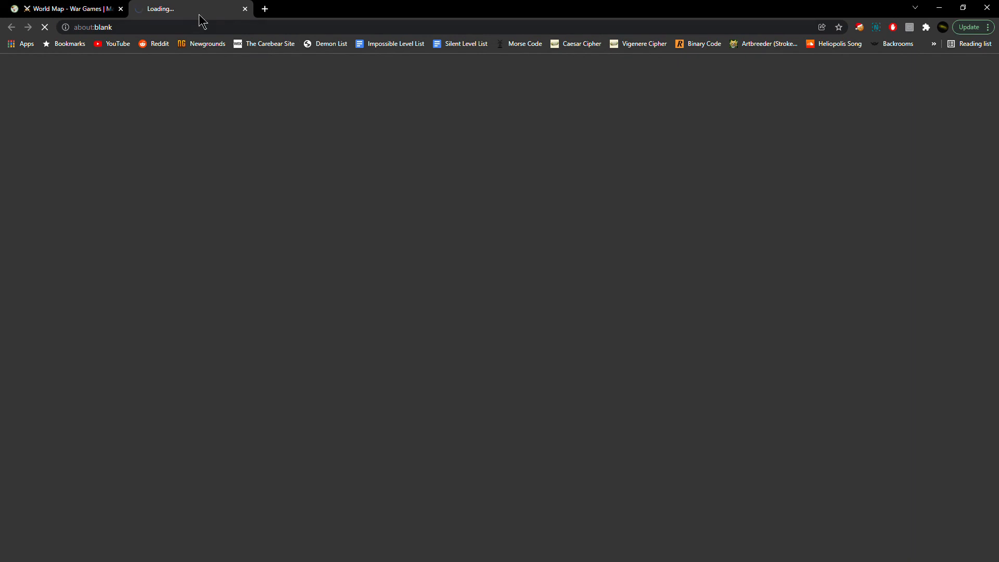
pyautogui.hotkey('ctrl', 'shift', 'Tab')
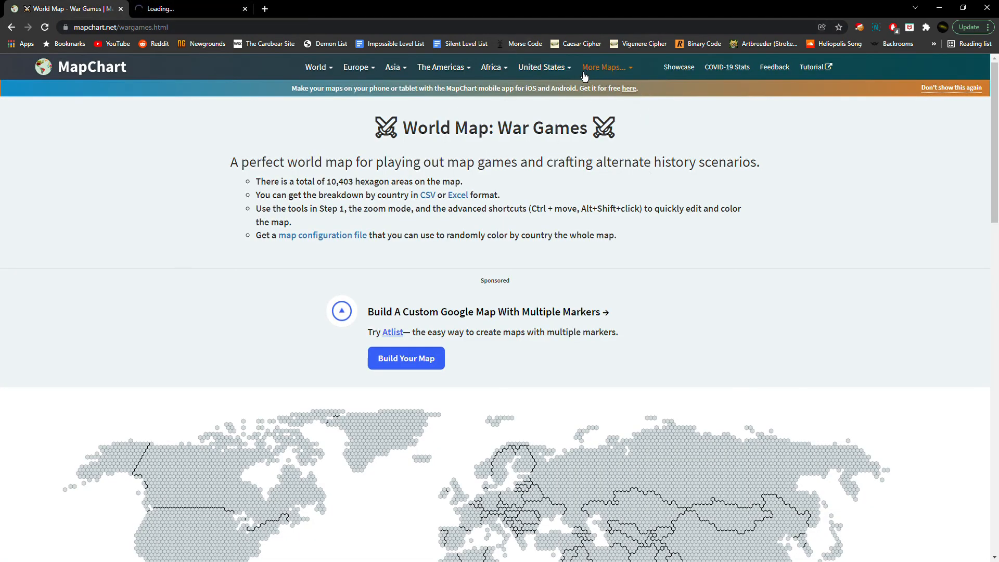
pyautogui.click(216, 8)
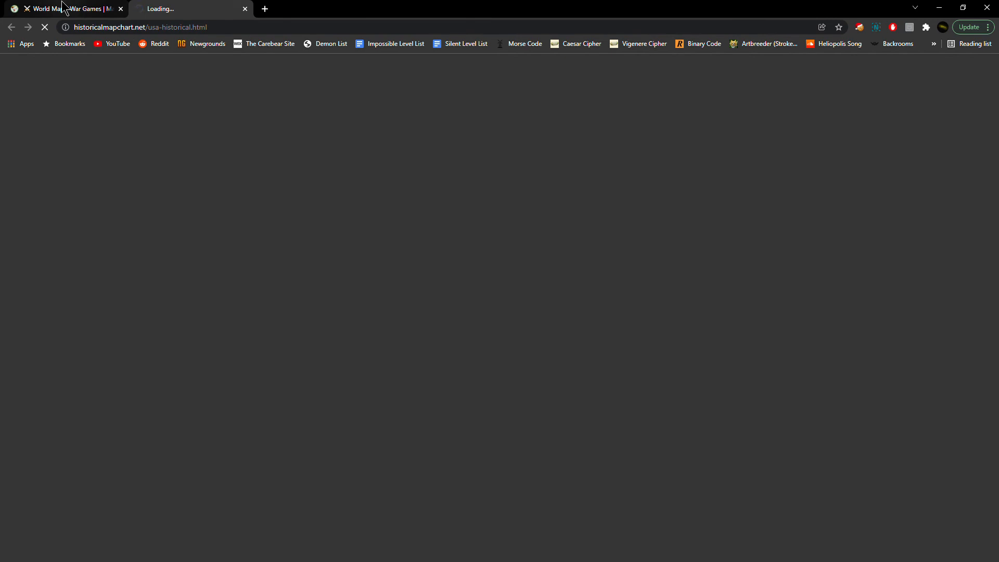
pyautogui.click(62, 7)
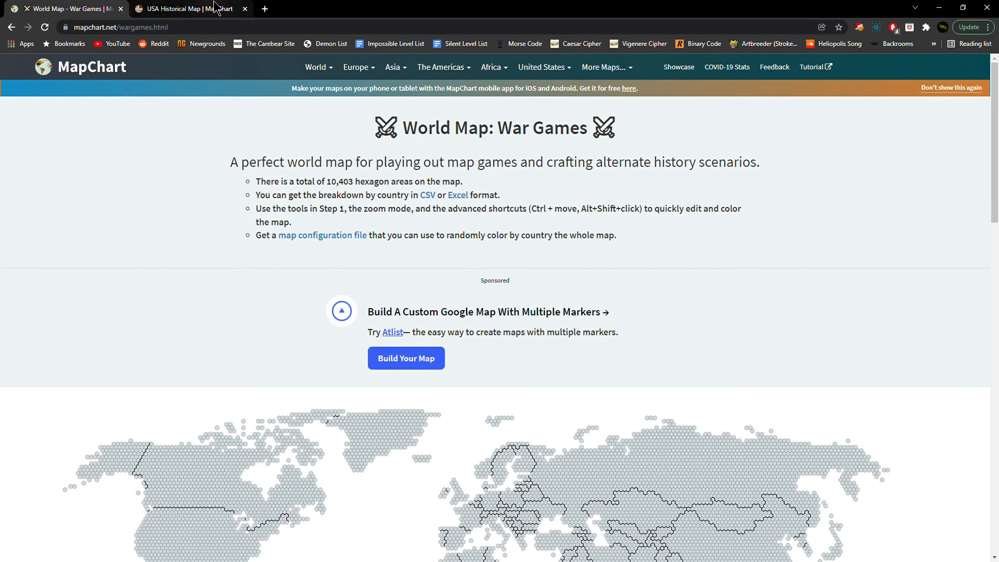
pyautogui.click(264, 9)
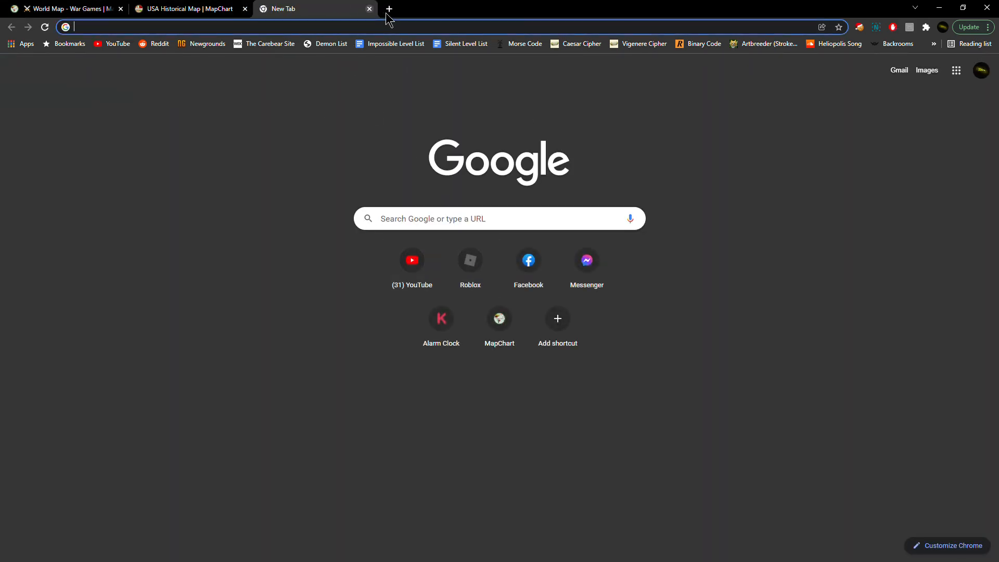
pyautogui.click(369, 9)
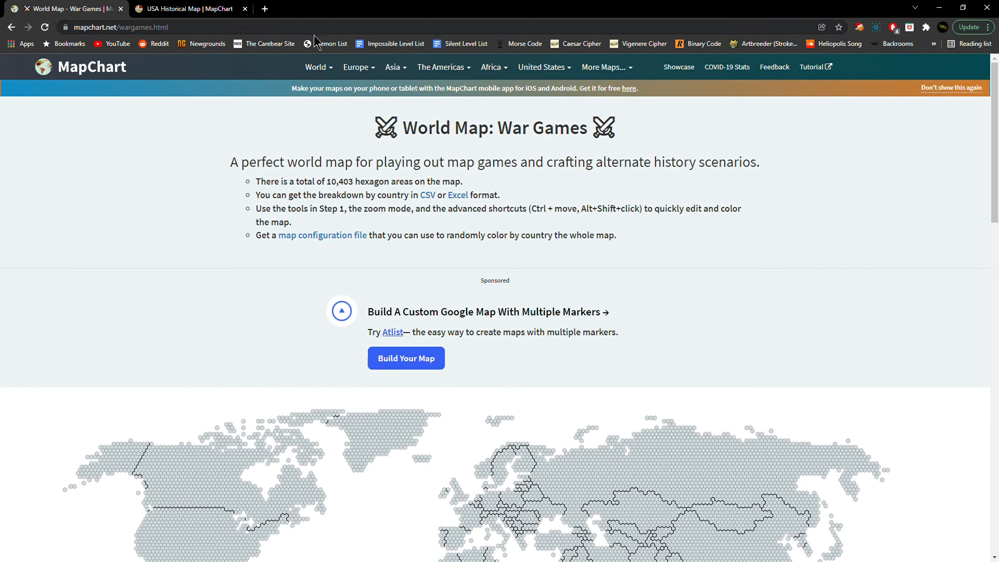
pyautogui.click(186, 9)
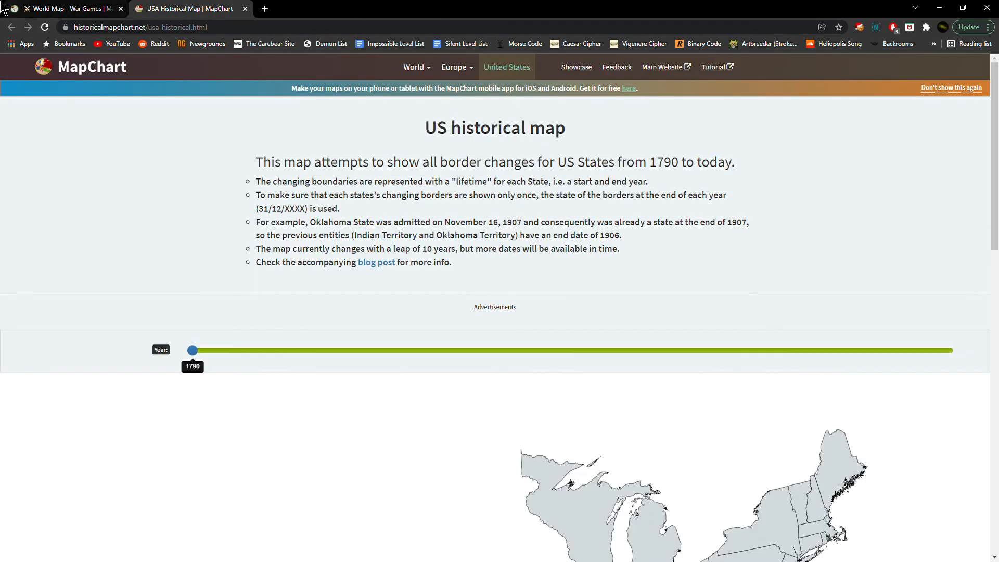
pyautogui.click(94, 9)
pyautogui.click(167, 14)
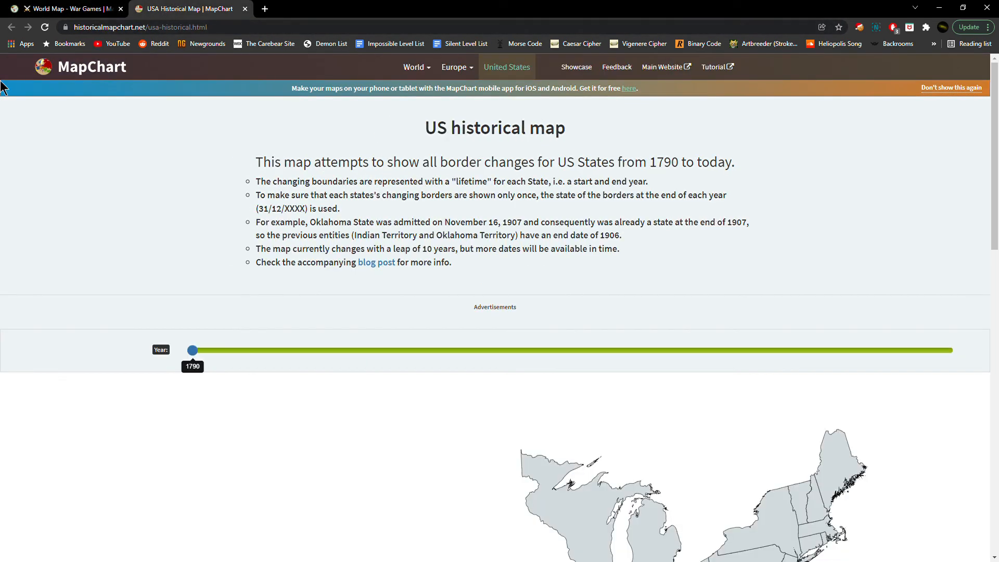
pyautogui.click(51, 8)
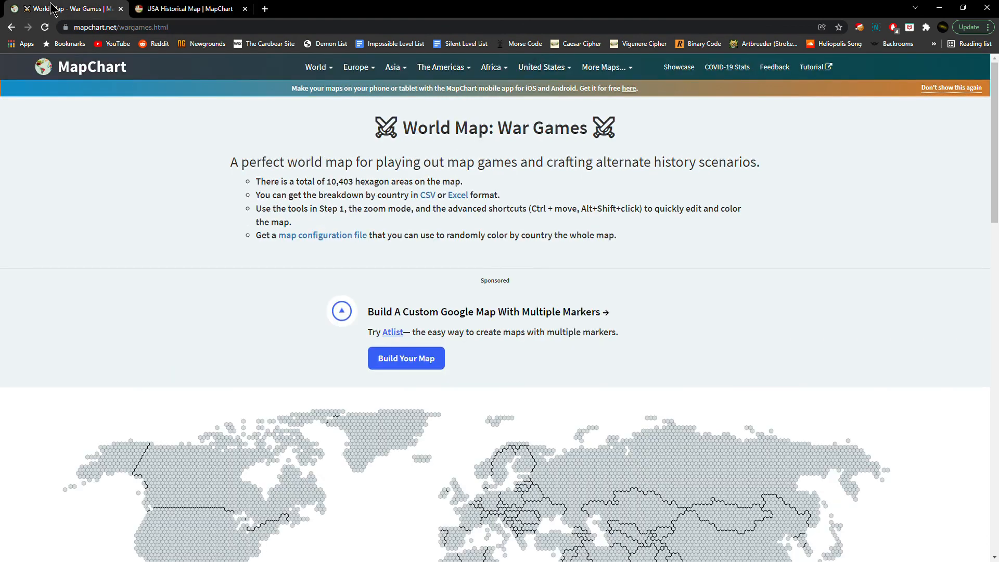
pyautogui.click(152, 9)
pyautogui.click(44, 7)
pyautogui.scroll(-3, 255, 208)
# Switch to the US historical map and read its introduction on how the states' changing borders are represented.
pyautogui.click(191, 11)
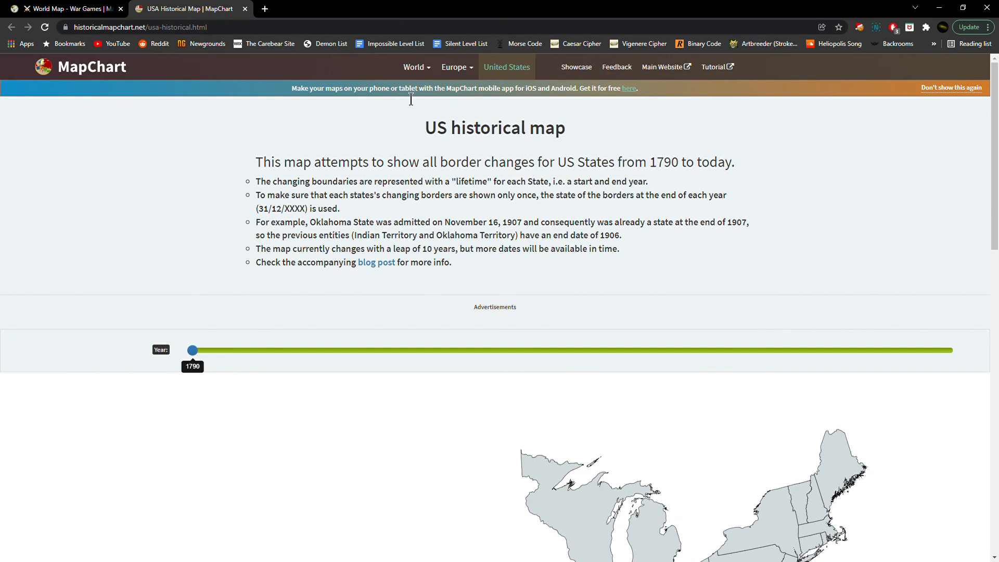
pyautogui.moveTo(420, 83)
pyautogui.moveTo(286, 196); pyautogui.dragTo(583, 200)
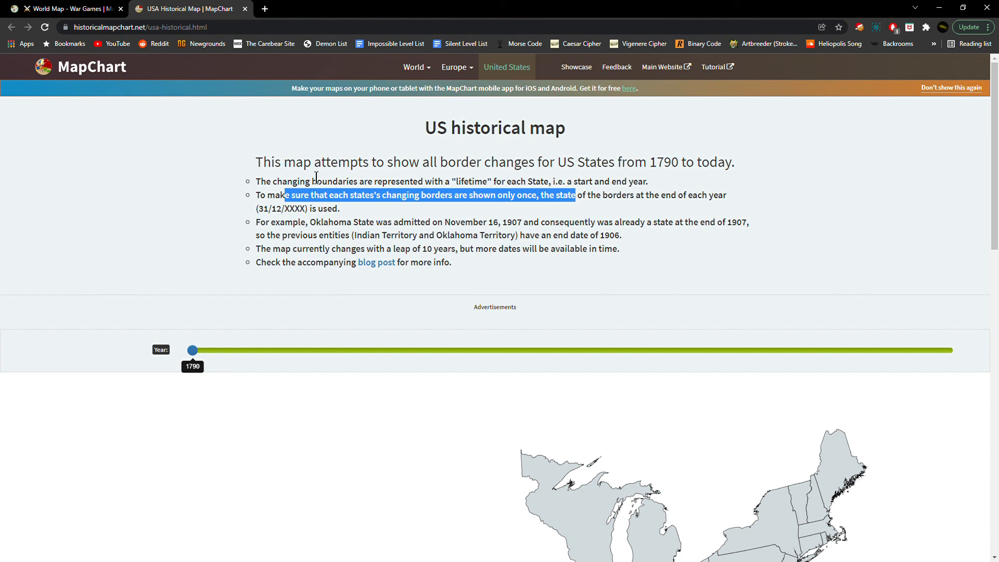
pyautogui.moveTo(441, 167); pyautogui.dragTo(561, 163)
pyautogui.moveTo(438, 129); pyautogui.dragTo(583, 162)
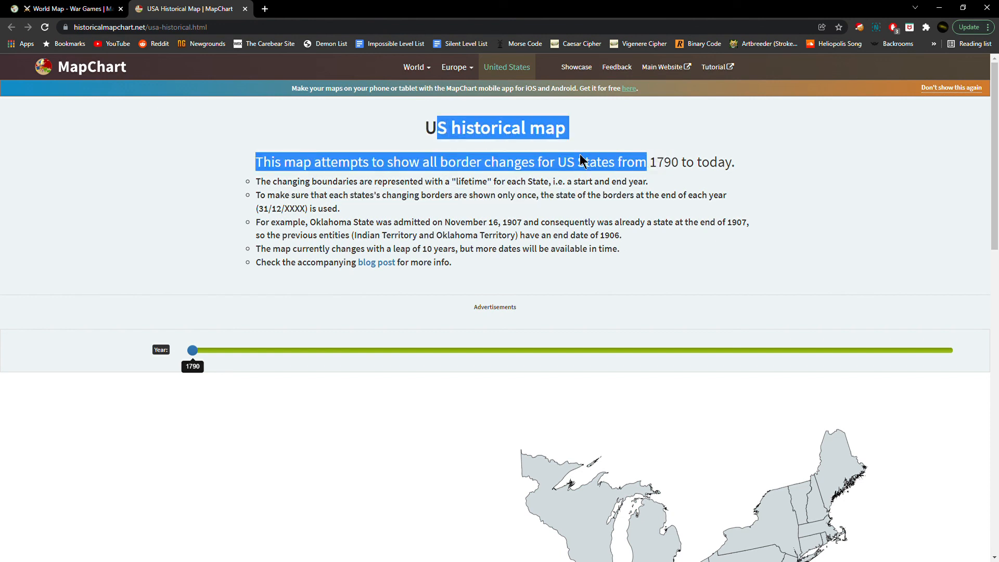
pyautogui.moveTo(259, 208); pyautogui.dragTo(345, 214)
pyautogui.scroll(-3, 281, 231)
pyautogui.scroll(3, 260, 218)
pyautogui.scroll(-6, 219, 203)
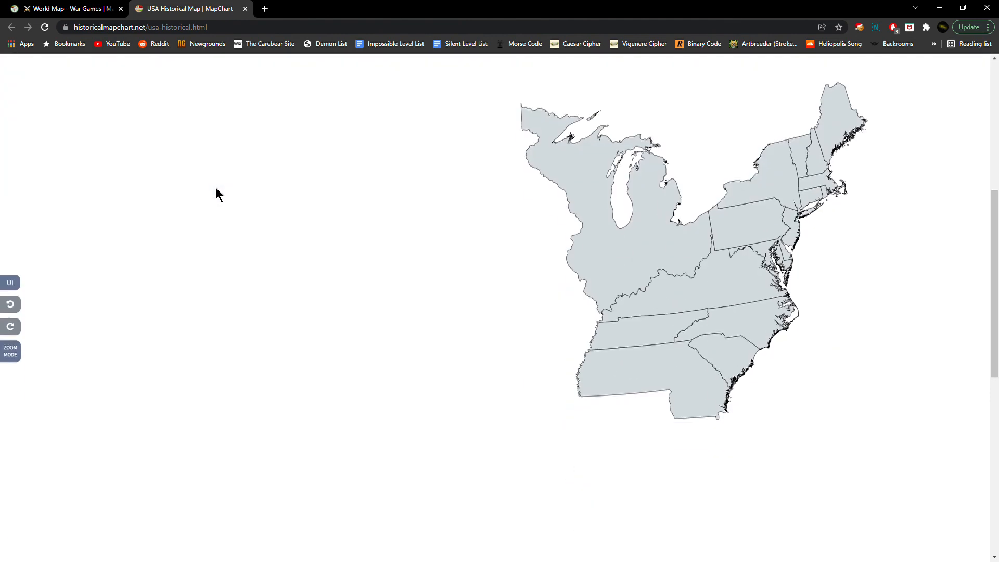
# Advance the US historical map's year through 1800 and 1810 to 1820, examining the territories' borders.
pyautogui.scroll(3, 216, 188)
pyautogui.moveTo(987, 297); pyautogui.dragTo(984, 323)
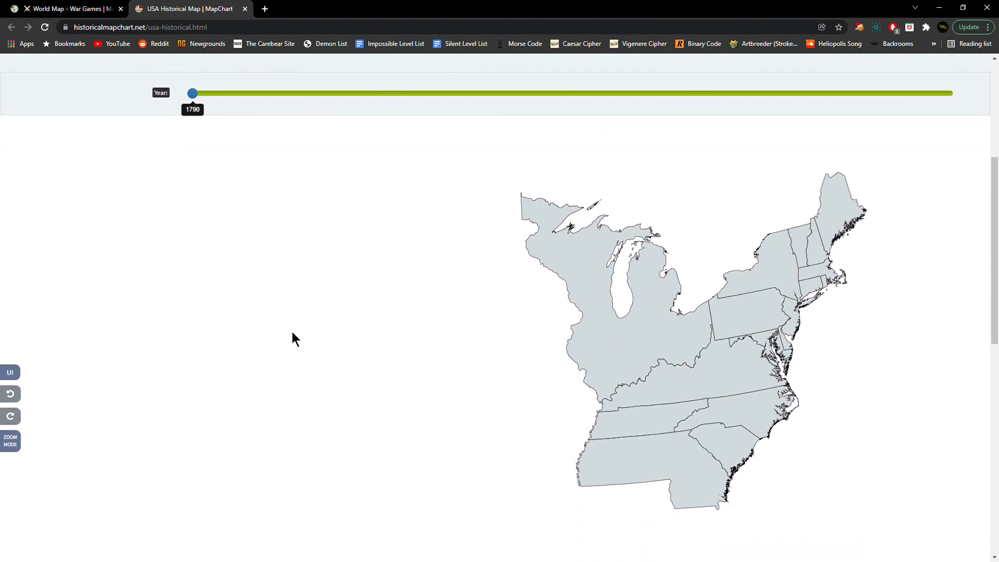
pyautogui.moveTo(202, 98); pyautogui.dragTo(211, 100)
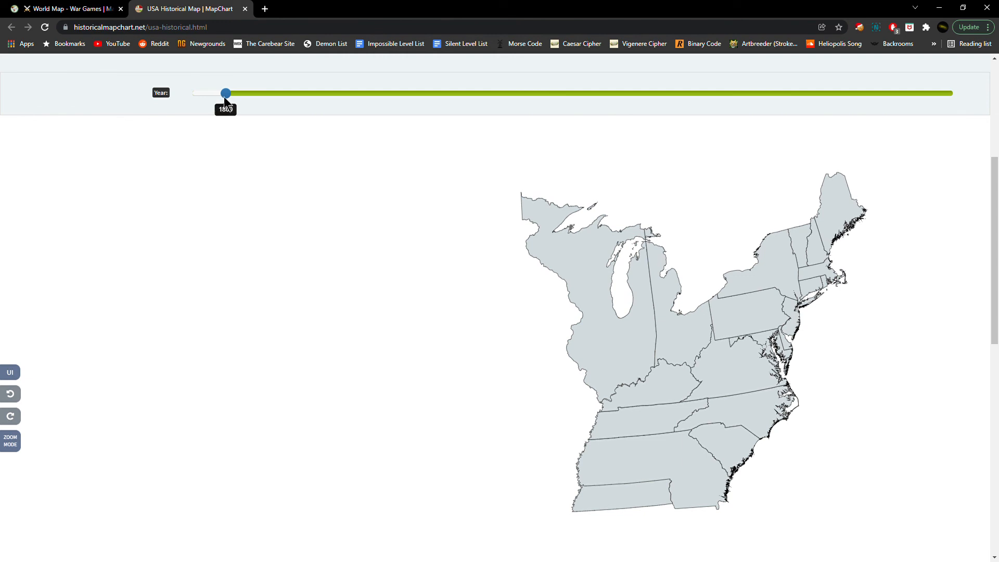
pyautogui.moveTo(225, 99); pyautogui.dragTo(258, 104)
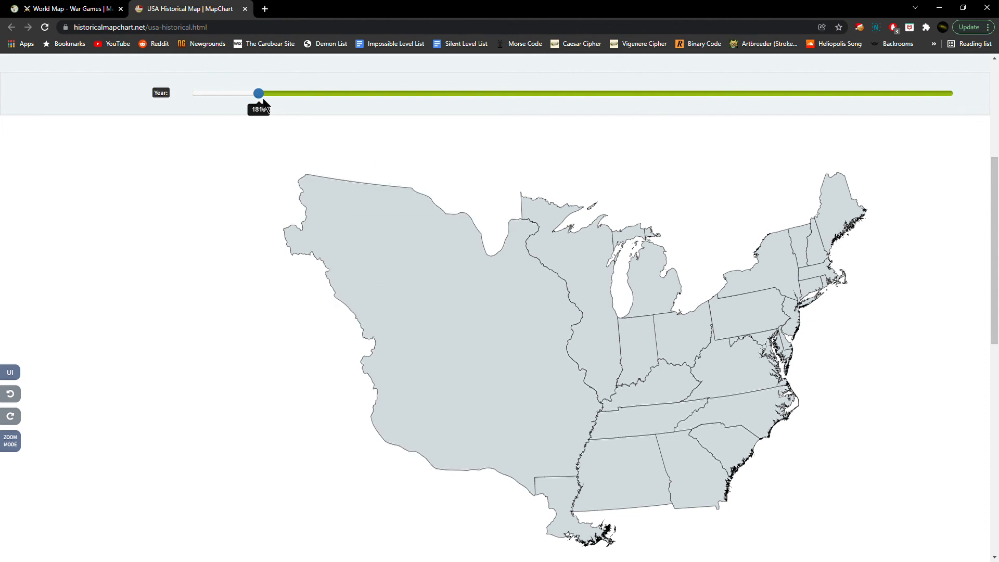
pyautogui.moveTo(261, 98); pyautogui.dragTo(295, 99)
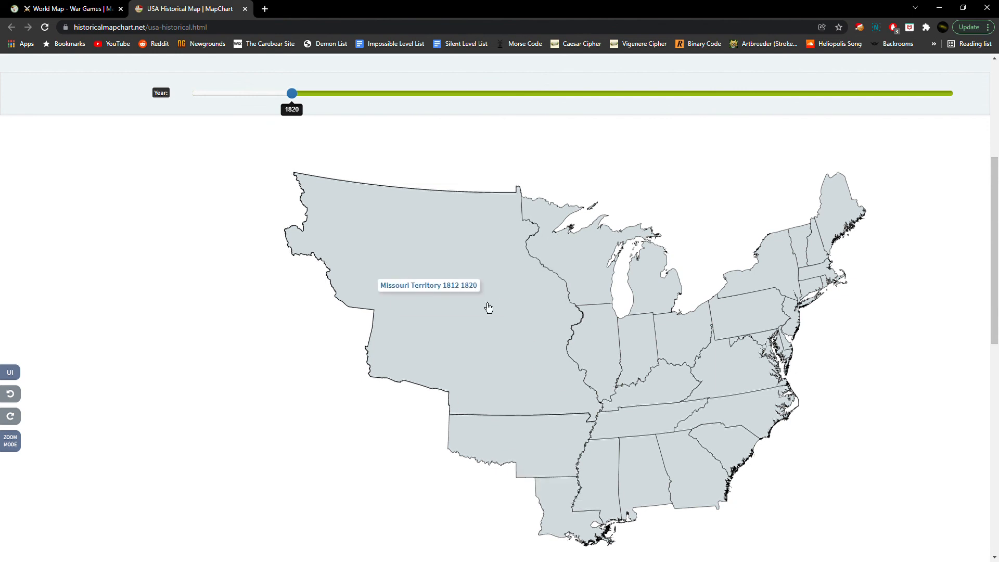
# Advance the historical map's year through 1830, 1840 and 1850 to 1860, examining the western territories.
pyautogui.moveTo(291, 94); pyautogui.dragTo(324, 93)
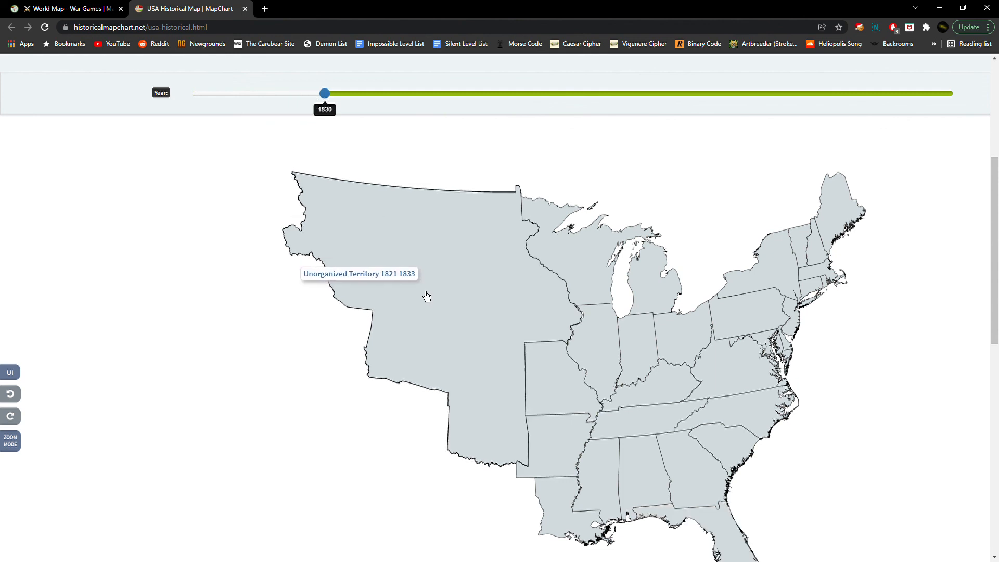
pyautogui.moveTo(325, 94); pyautogui.dragTo(358, 94)
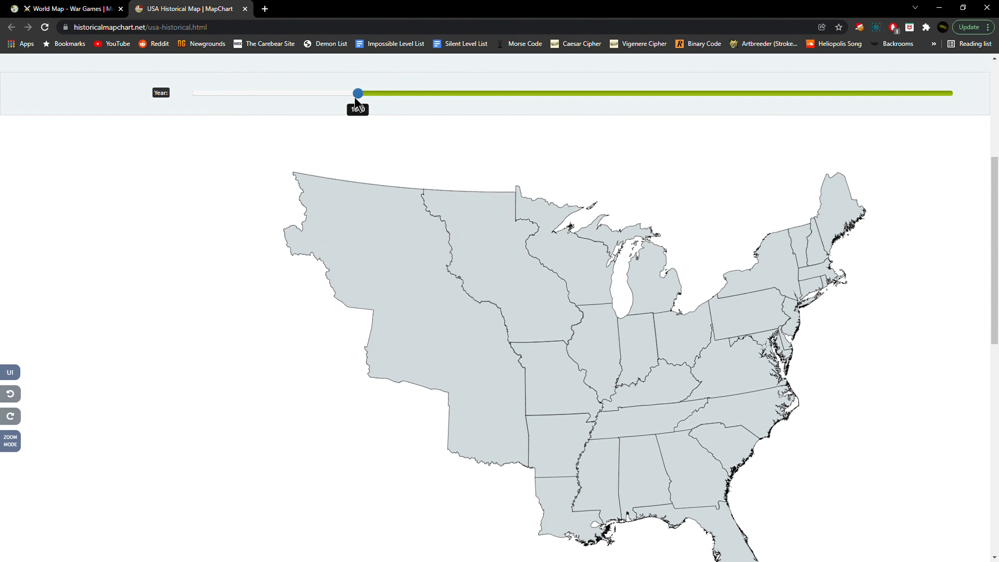
pyautogui.moveTo(357, 97); pyautogui.dragTo(387, 99)
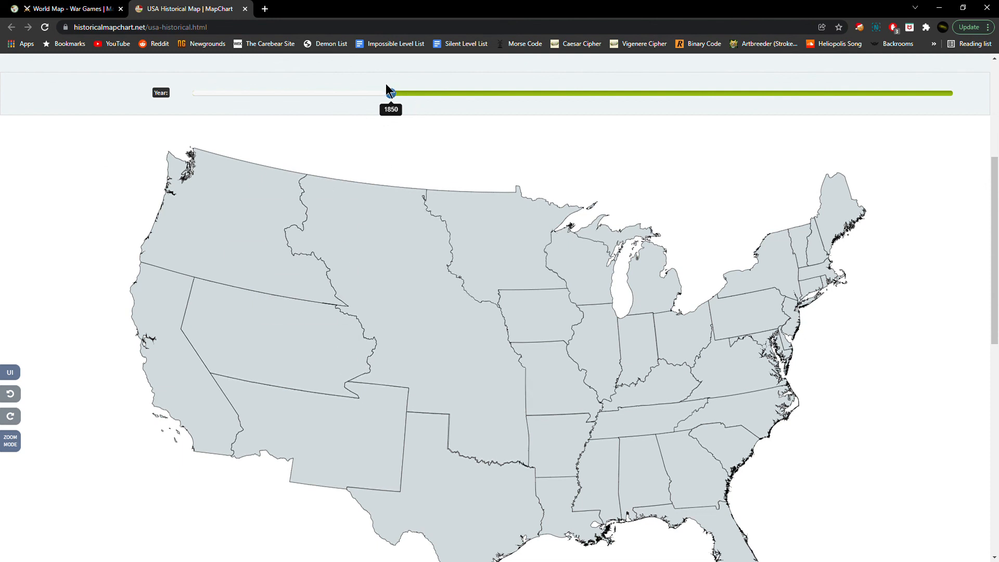
pyautogui.click(423, 94)
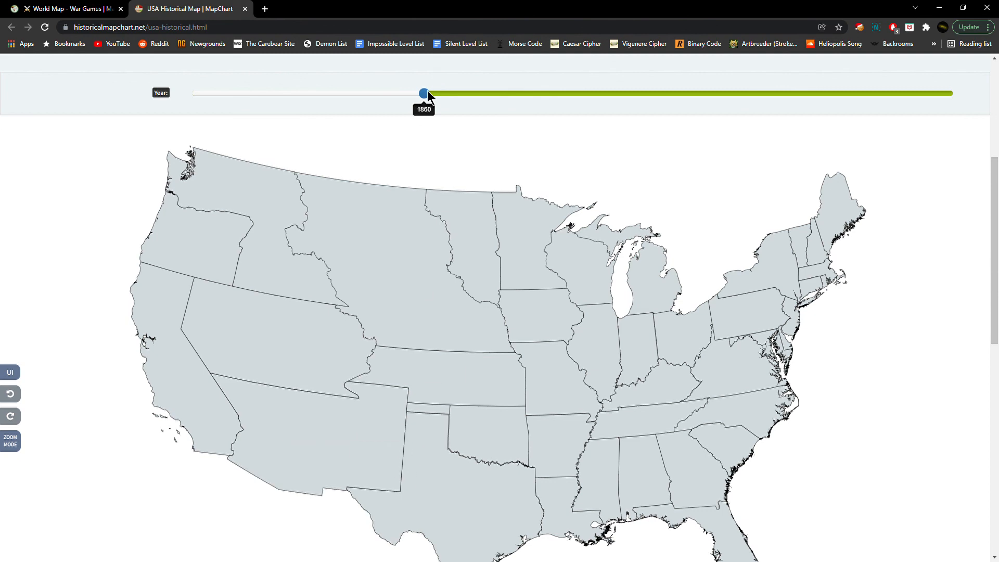
# Advance the year beyond 1860 and examine the full extent of the historical map.
pyautogui.moveTo(426, 94); pyautogui.dragTo(457, 94)
pyautogui.scroll(-2, 577, 402)
pyautogui.scroll(2, 334, 306)
pyautogui.scroll(-3, 292, 337)
pyautogui.scroll(3, 264, 443)
pyautogui.scroll(-3, 250, 396)
pyautogui.scroll(6, 357, 350)
pyautogui.scroll(-3, 485, 248)
# Compare the Oklahoma area's borders in 1890 and 1880, and set the year to 1900 to inspect Alaska and Hawaii.
pyautogui.moveTo(495, 97); pyautogui.dragTo(525, 98)
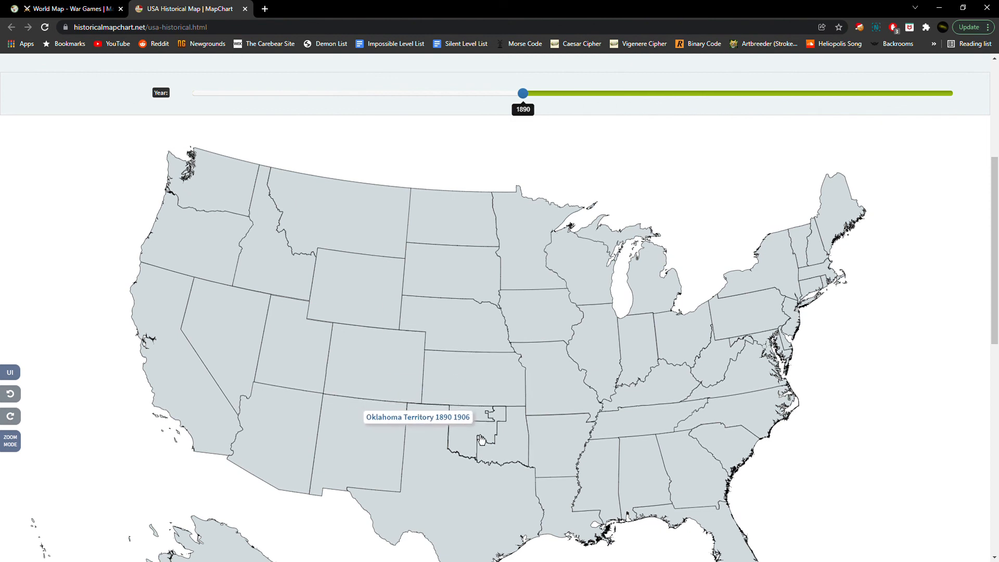
pyautogui.moveTo(523, 93); pyautogui.dragTo(509, 106)
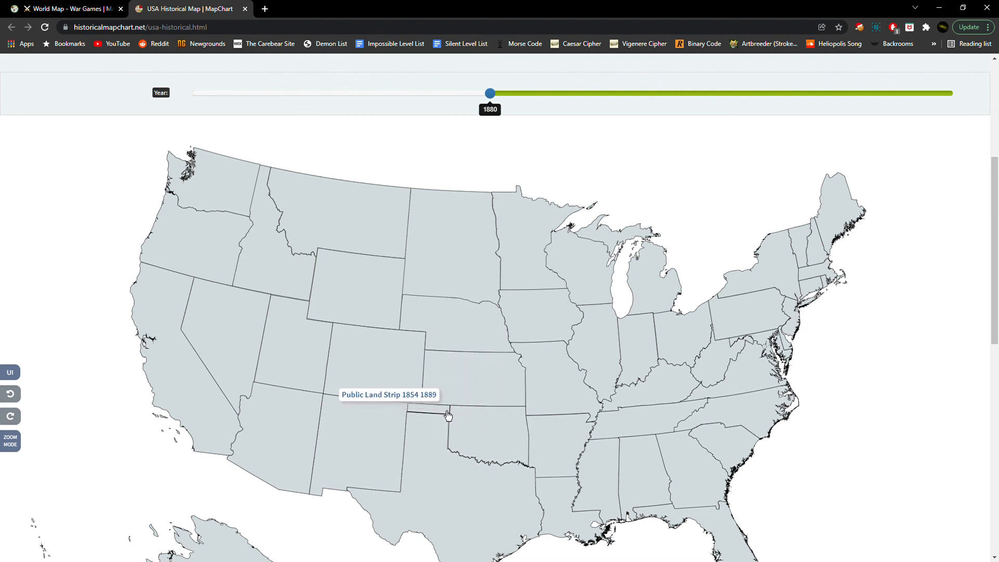
pyautogui.moveTo(492, 91); pyautogui.dragTo(511, 102)
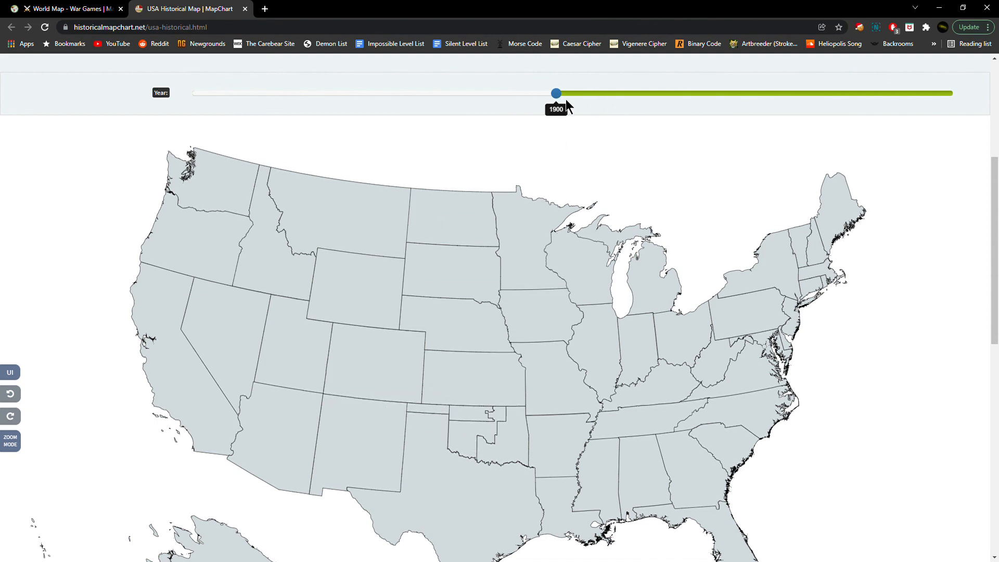
pyautogui.scroll(-7, 346, 313)
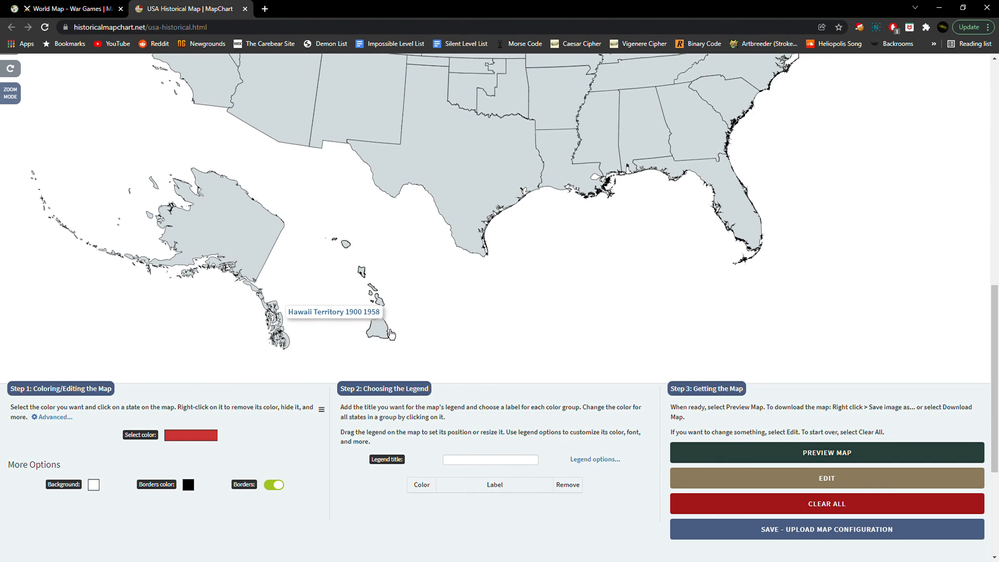
pyautogui.scroll(10, 391, 334)
# Set the year to 1910 and advance it through the following decades, examining the map down to Alaska and Hawaii.
pyautogui.click(571, 272)
pyautogui.scroll(-3, 520, 291)
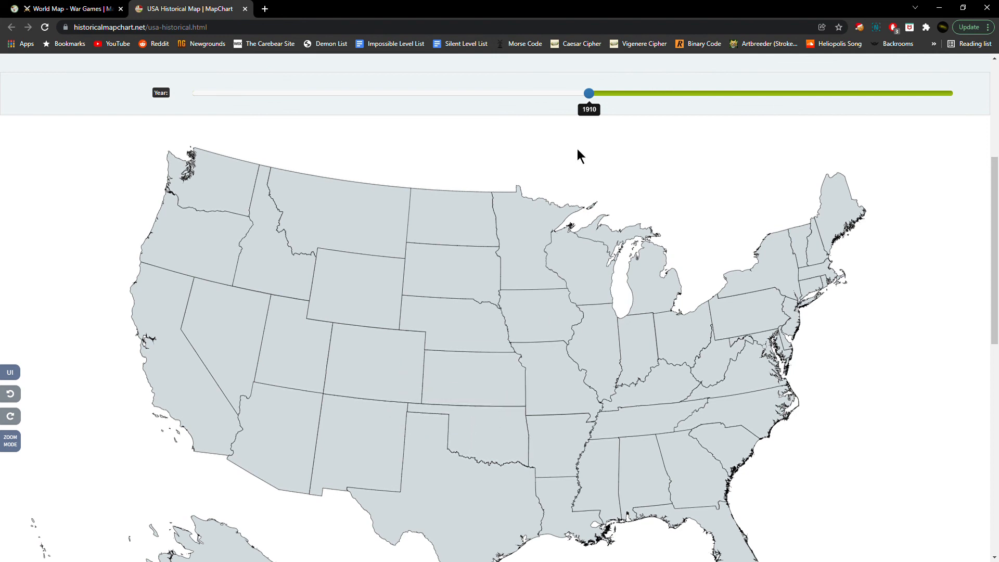
pyautogui.moveTo(596, 98); pyautogui.dragTo(762, 115)
pyautogui.scroll(-3, 756, 108)
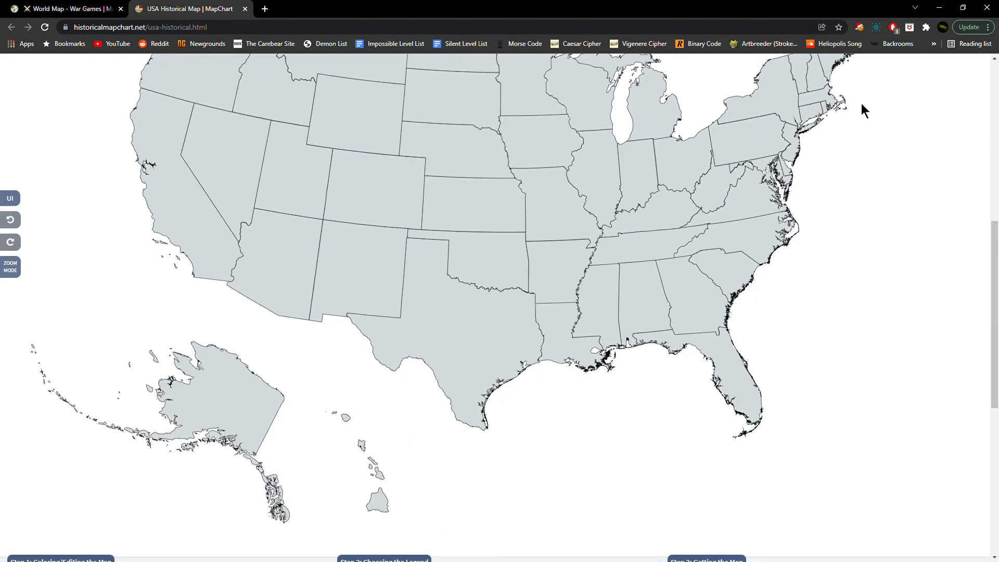
# Return to the head of the US historical map page, reload the United States map and check the Europe map options.
pyautogui.scroll(3, 937, 135)
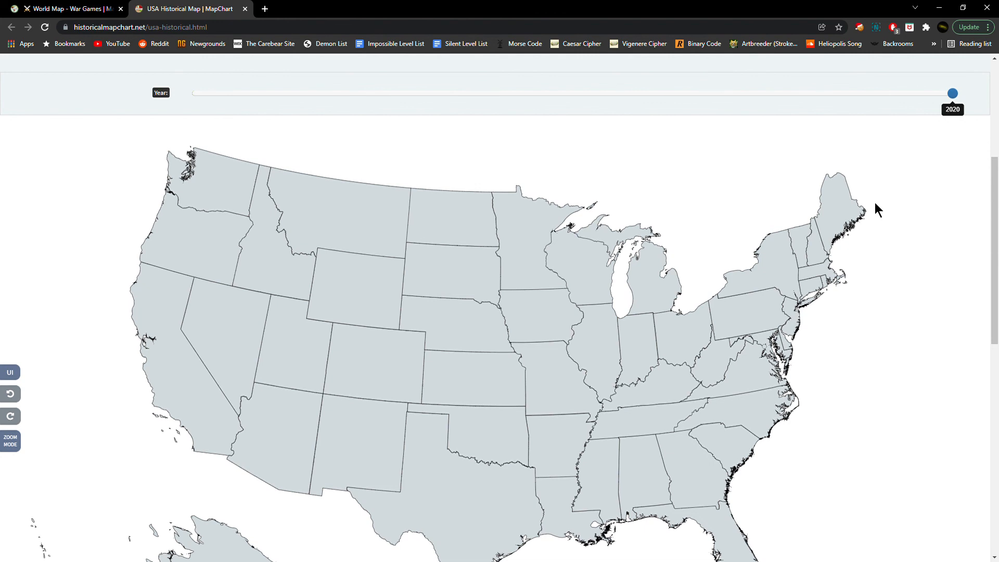
pyautogui.scroll(3, 541, 414)
pyautogui.scroll(2, 470, 254)
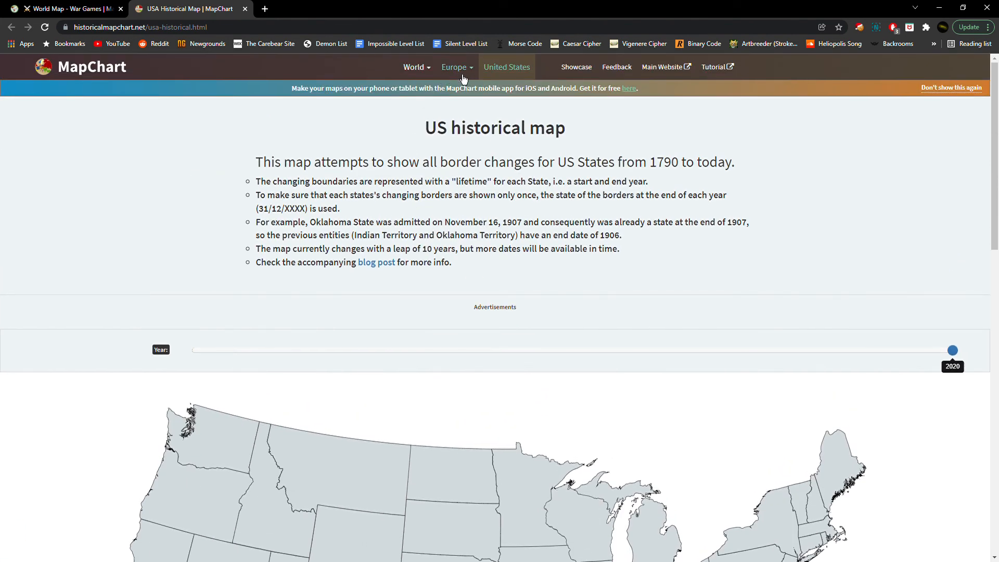
pyautogui.click(518, 68)
pyautogui.moveTo(454, 80)
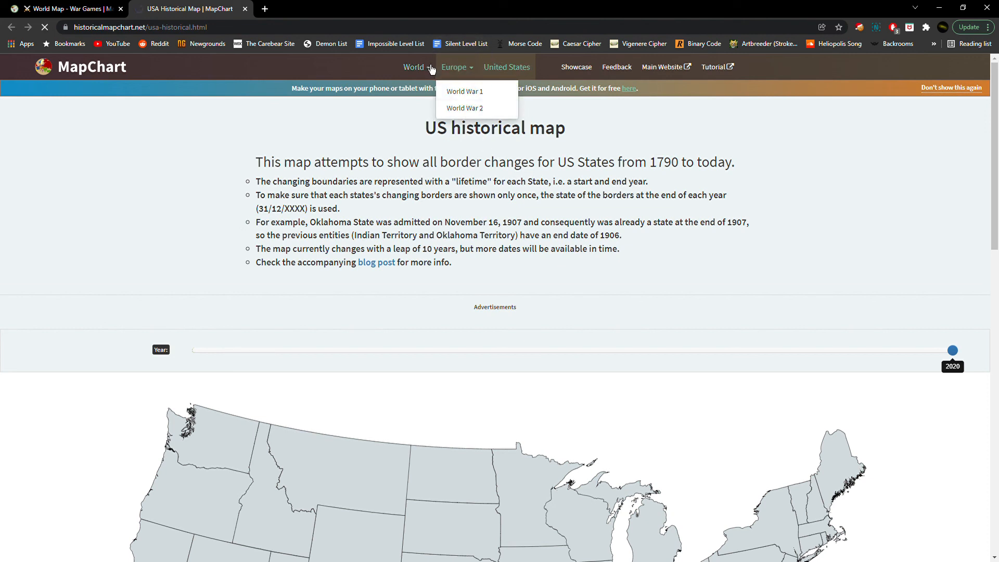
# From the War Games map page, open the US Electoral College (Hexagonal Cartogram) map in a new tab and switch to it.
pyautogui.click(39, 7)
pyautogui.scroll(3, 509, 98)
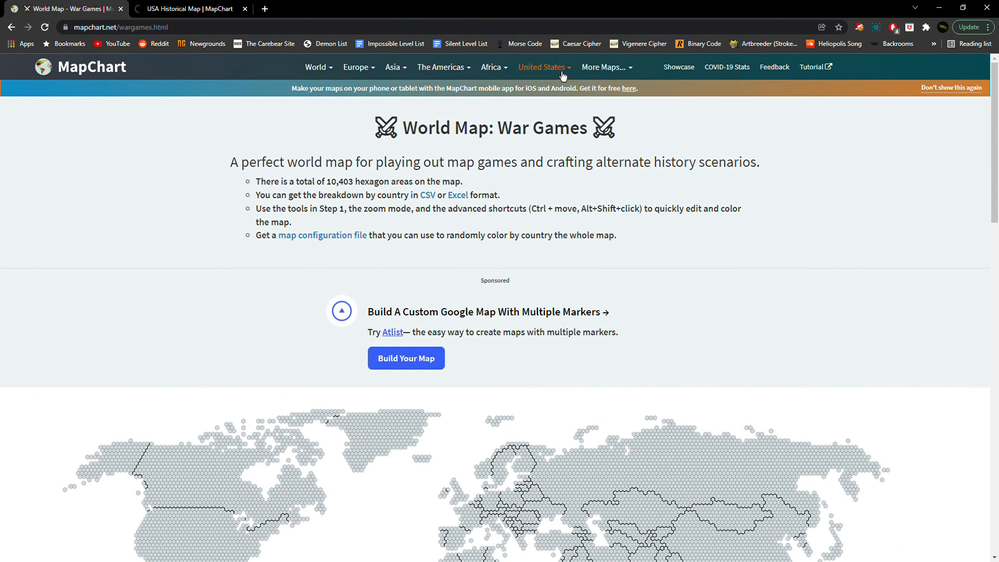
pyautogui.moveTo(544, 67)
pyautogui.middleClick(584, 181)
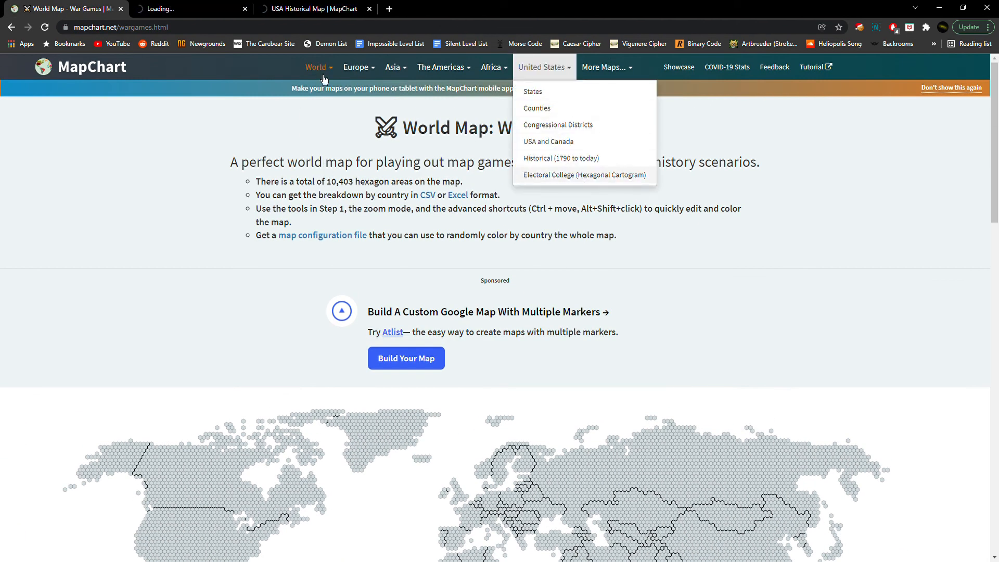
pyautogui.click(260, 8)
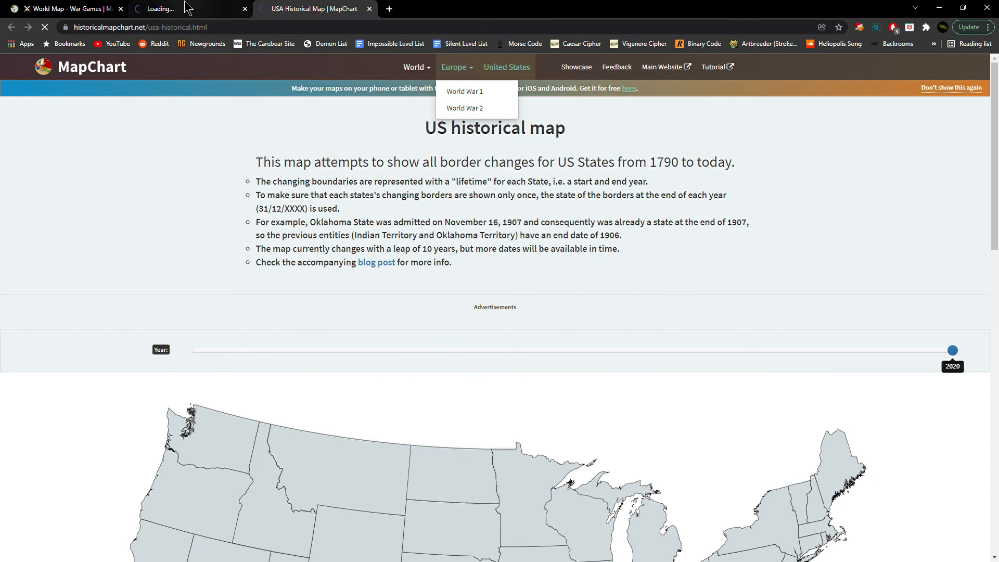
pyautogui.click(165, 7)
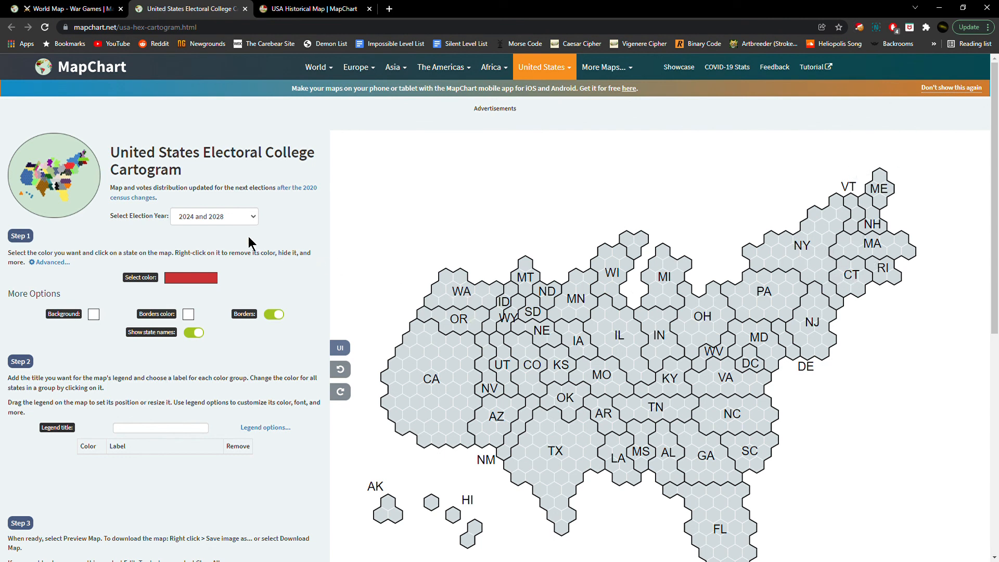
# Color California, Arizona, Texas, New Mexico, Kansas and Colorado red on the Electoral College cartogram.
pyautogui.click(442, 374)
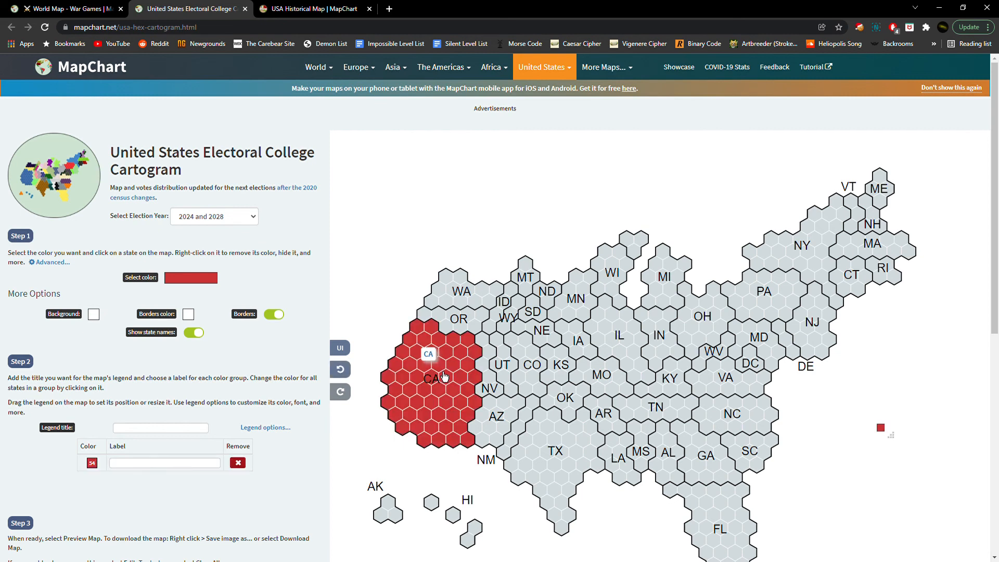
pyautogui.click(495, 414)
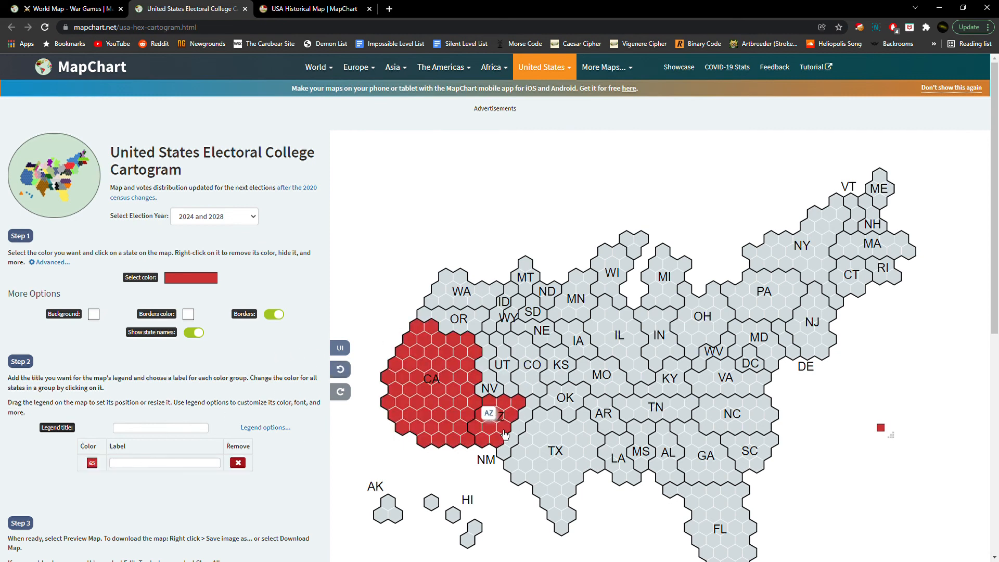
pyautogui.click(538, 432)
pyautogui.click(526, 414)
pyautogui.click(557, 361)
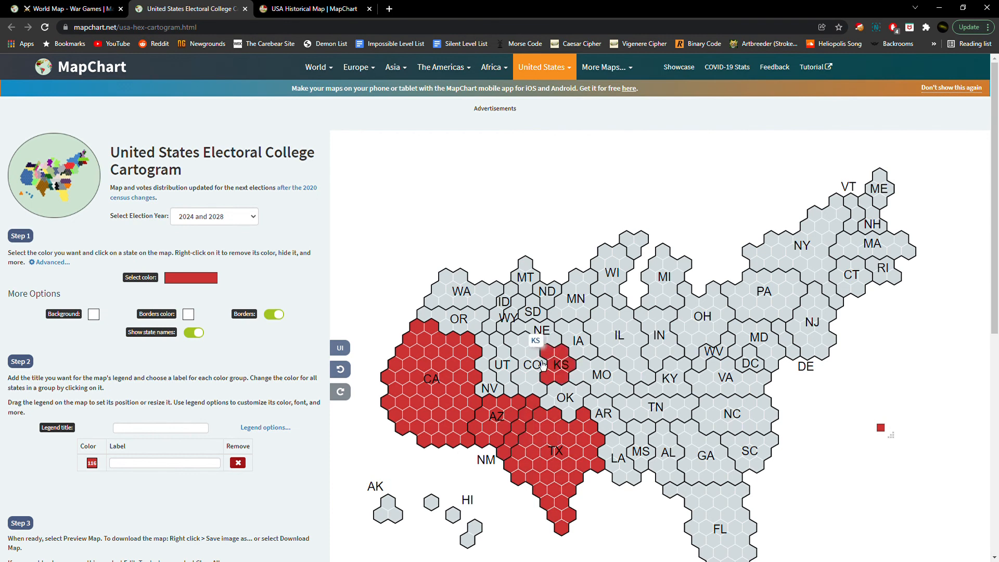
pyautogui.click(525, 359)
# Color Indiana, Maryland, Pennsylvania, Delaware, DC, New Jersey, New York, Alaska and Hawaii red on the cartogram.
pyautogui.click(656, 344)
pyautogui.click(743, 362)
pyautogui.click(765, 299)
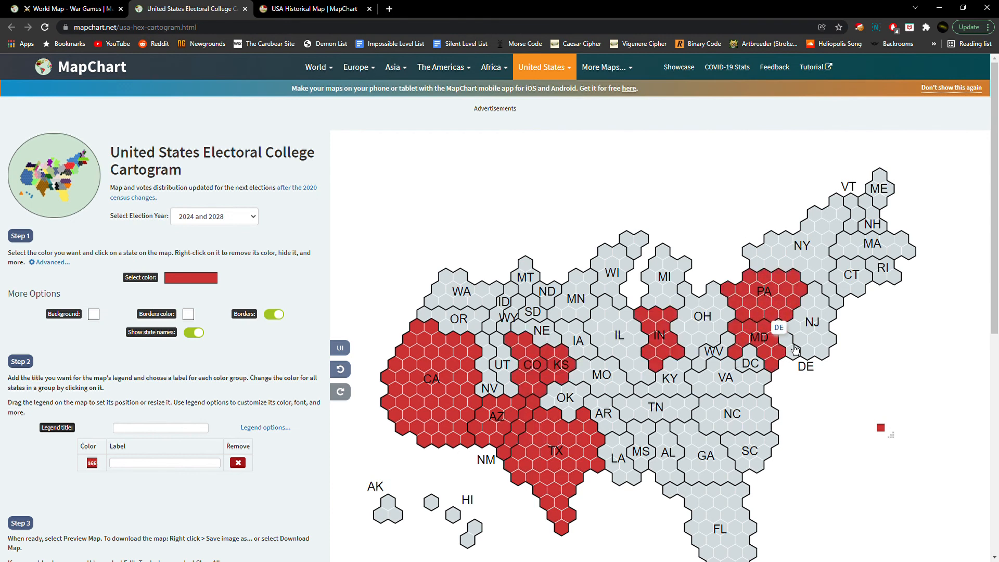
pyautogui.click(788, 346)
pyautogui.click(750, 364)
pyautogui.click(821, 320)
pyautogui.click(803, 241)
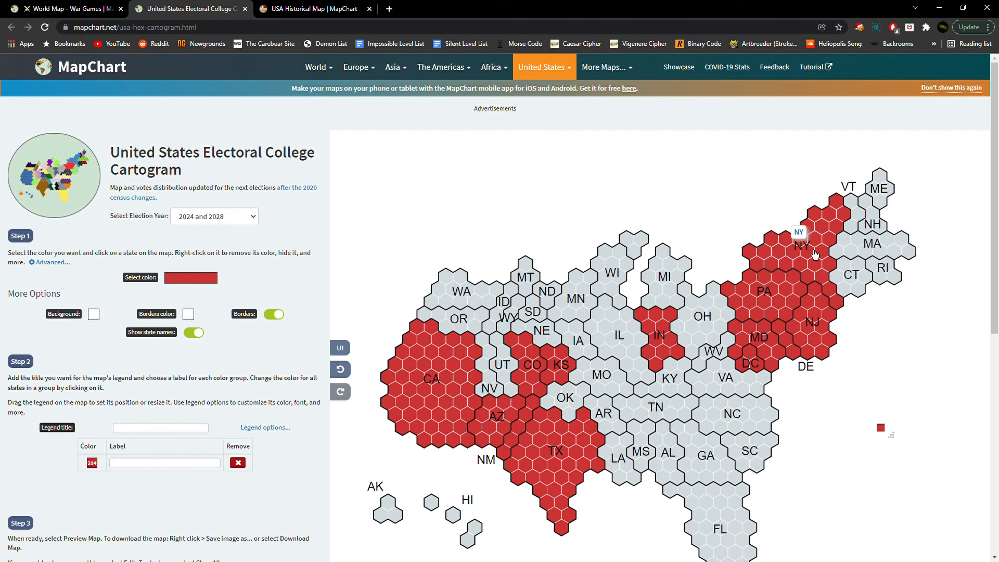
pyautogui.click(397, 514)
pyautogui.click(444, 515)
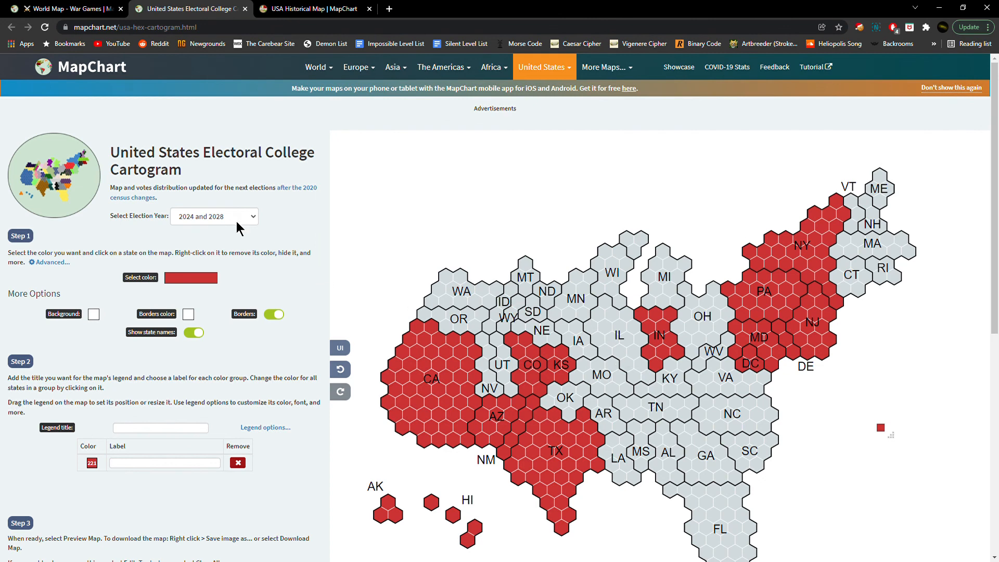
# Highlight "Electoral College Cartogram" in the title, then open the UK & Ireland (historic) map in a new tab and switch to it.
pyautogui.moveTo(212, 160); pyautogui.dragTo(328, 179)
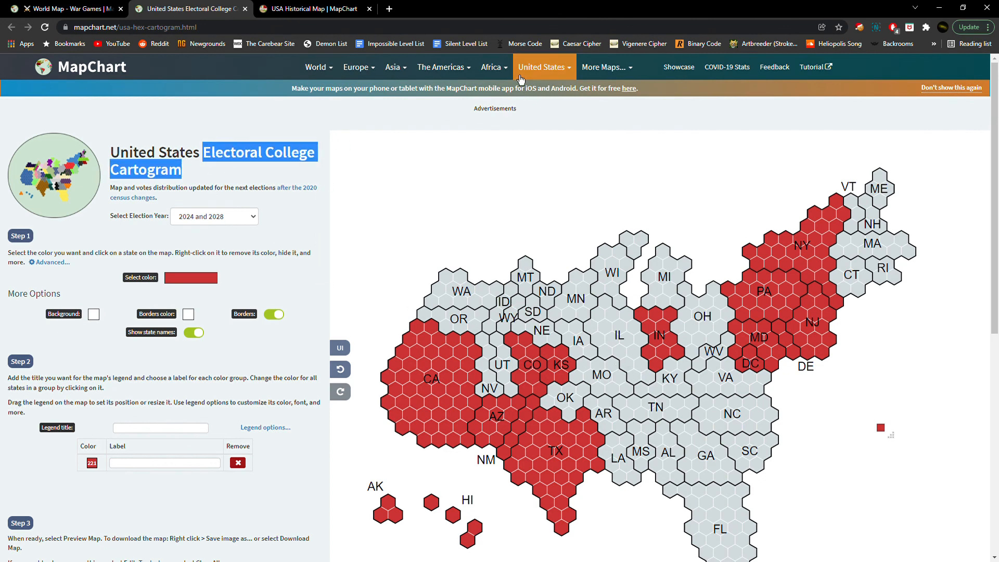
pyautogui.moveTo(630, 72)
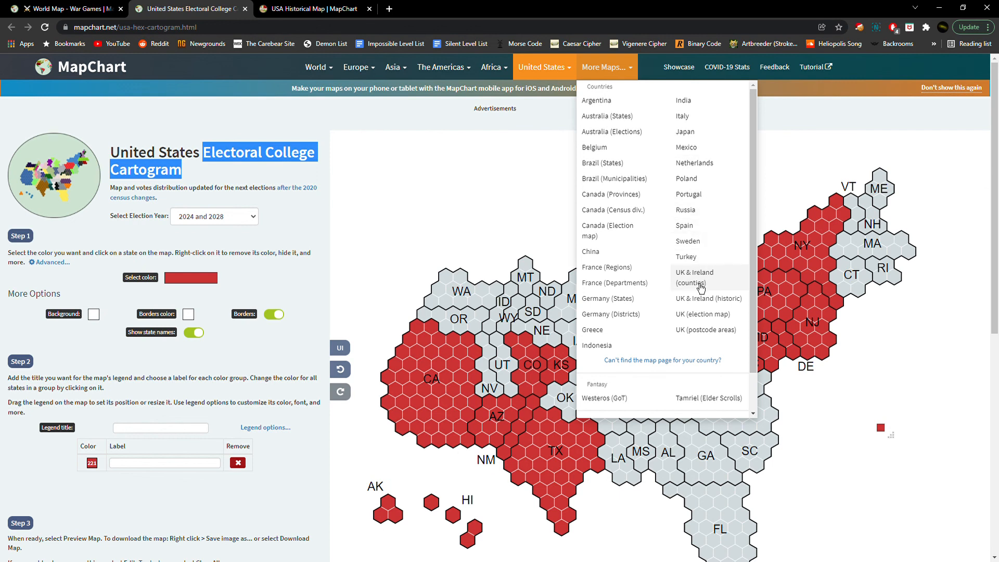
pyautogui.middleClick(724, 315)
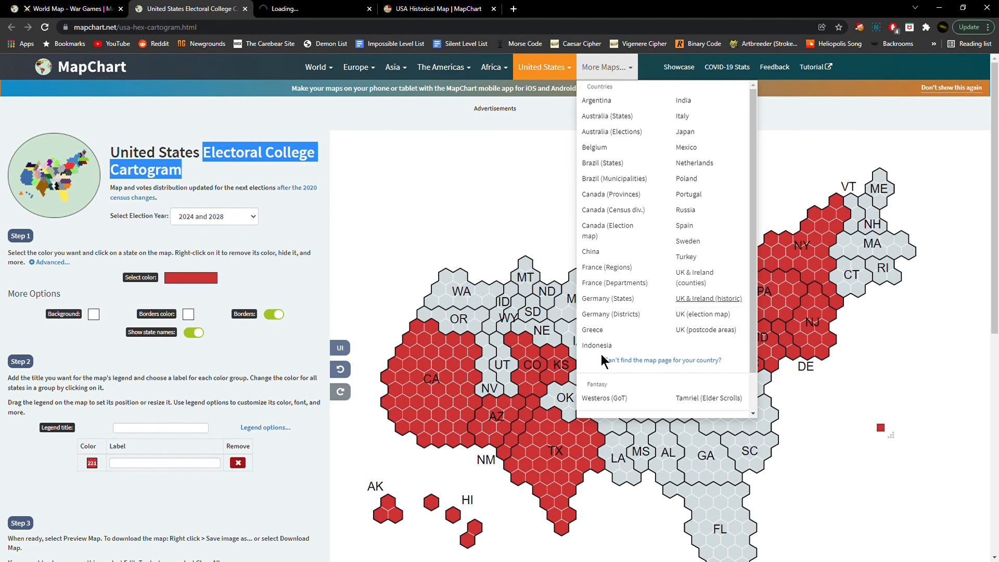
pyautogui.scroll(-1, 613, 398)
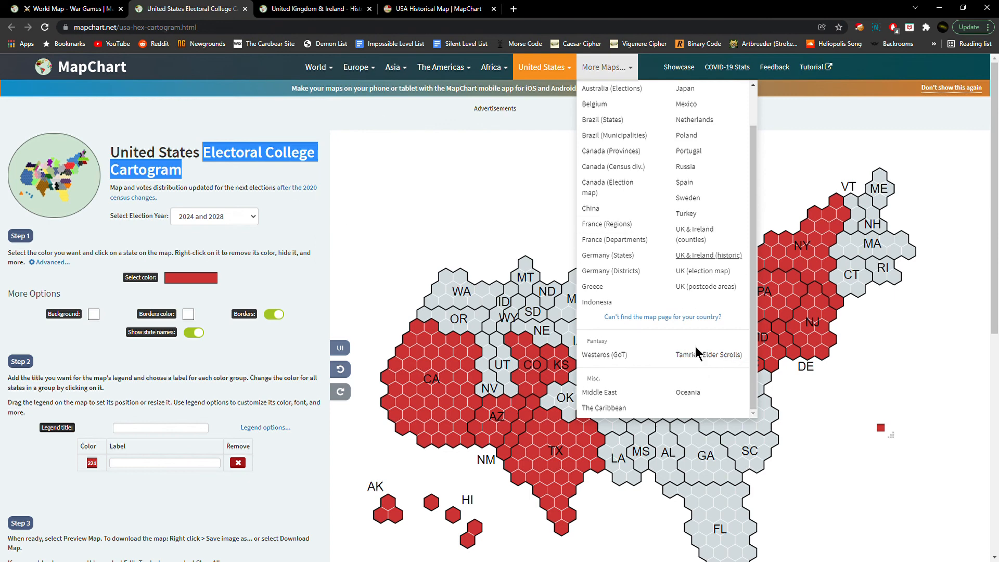
pyautogui.click(323, 8)
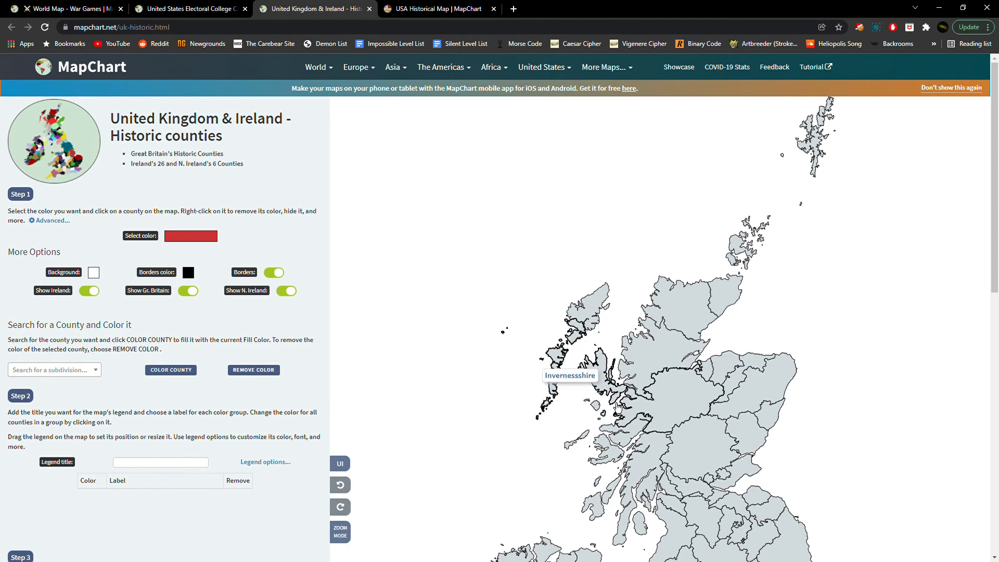
# Examine the historic counties of Great Britain and Ireland, and color the Isle of Man red.
pyautogui.scroll(-6, 585, 438)
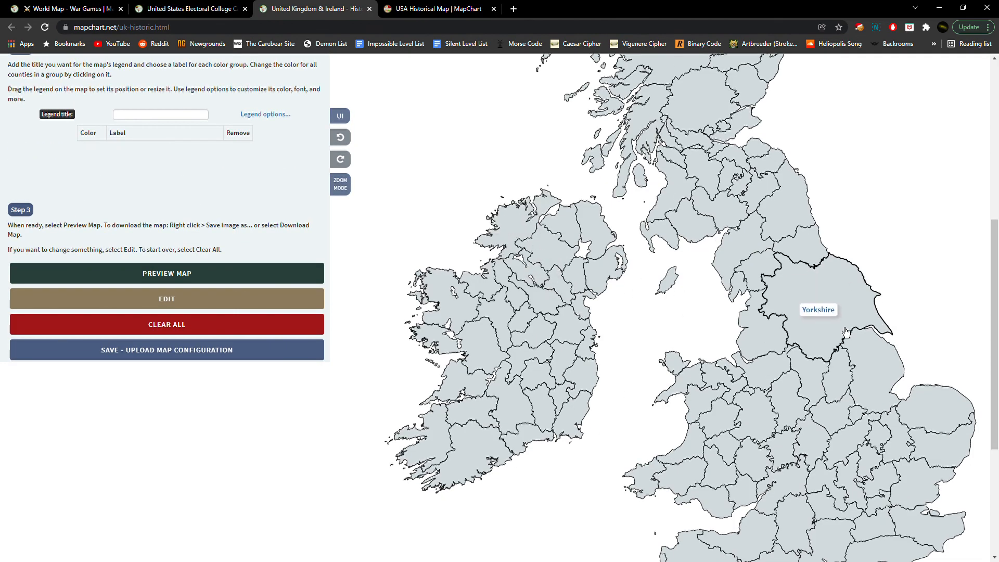
pyautogui.scroll(6, 847, 333)
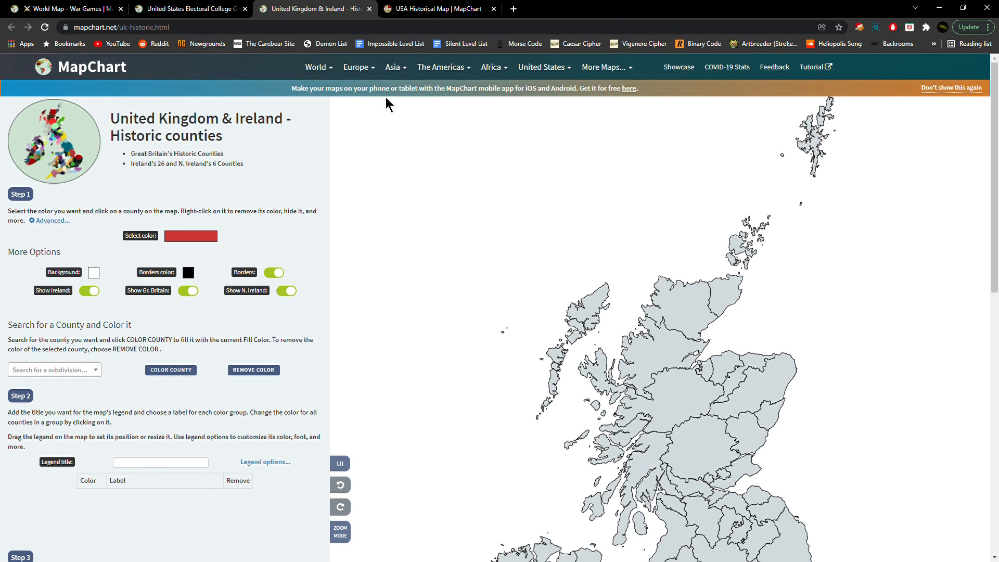
pyautogui.scroll(-3, 529, 306)
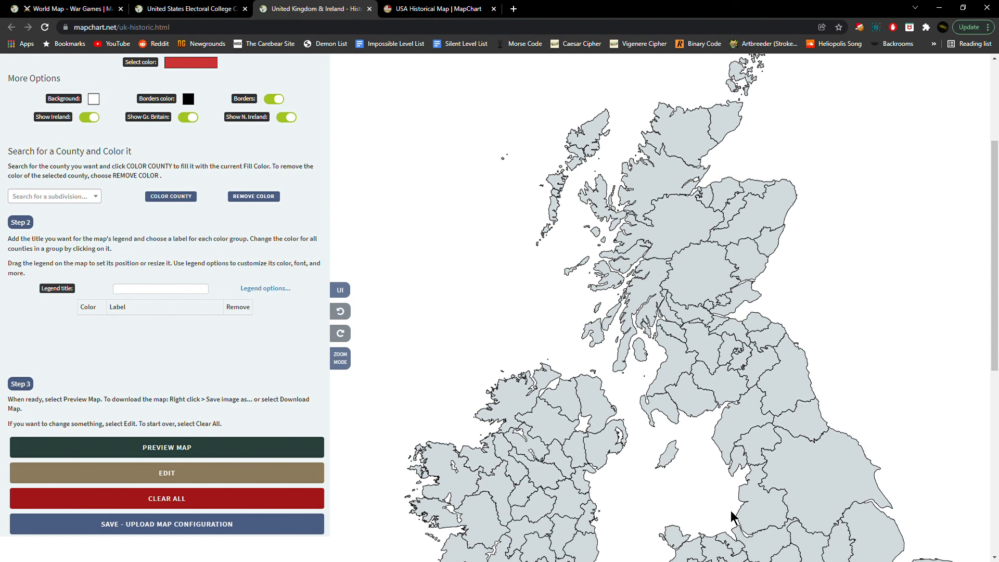
pyautogui.scroll(-3, 799, 507)
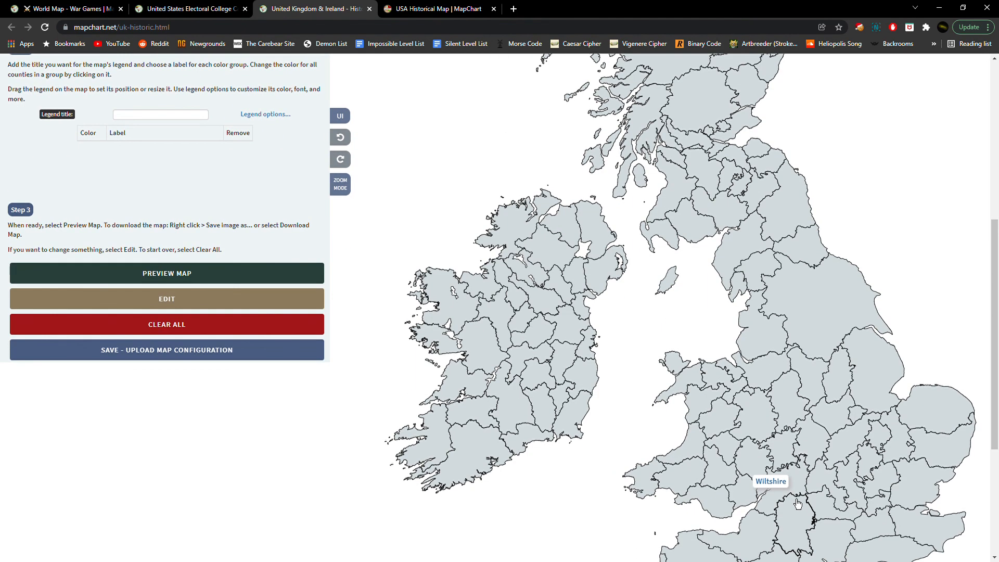
pyautogui.click(682, 284)
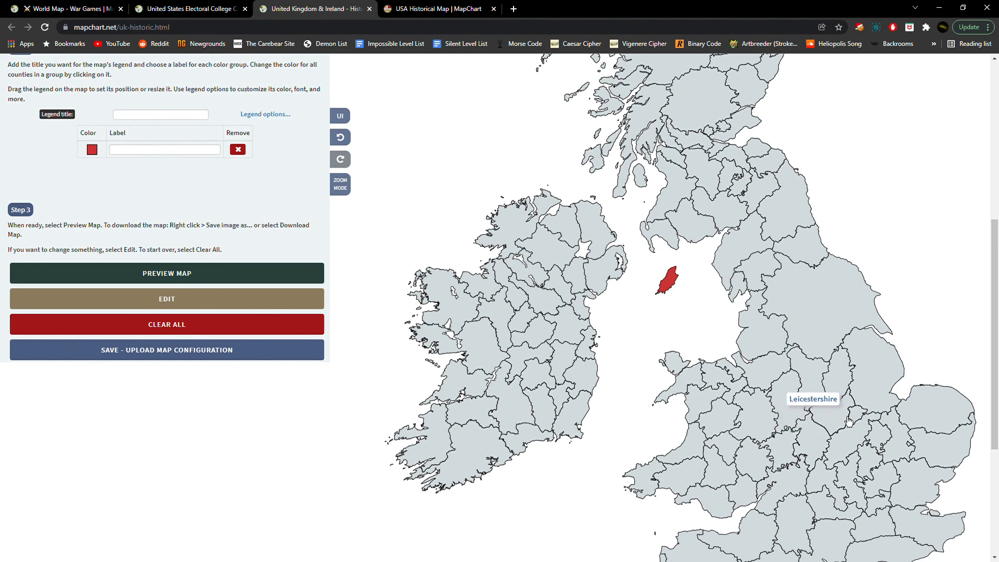
# Review the list of additional country maps down to the Fantasy and Misc. groups.
pyautogui.scroll(7, 406, 323)
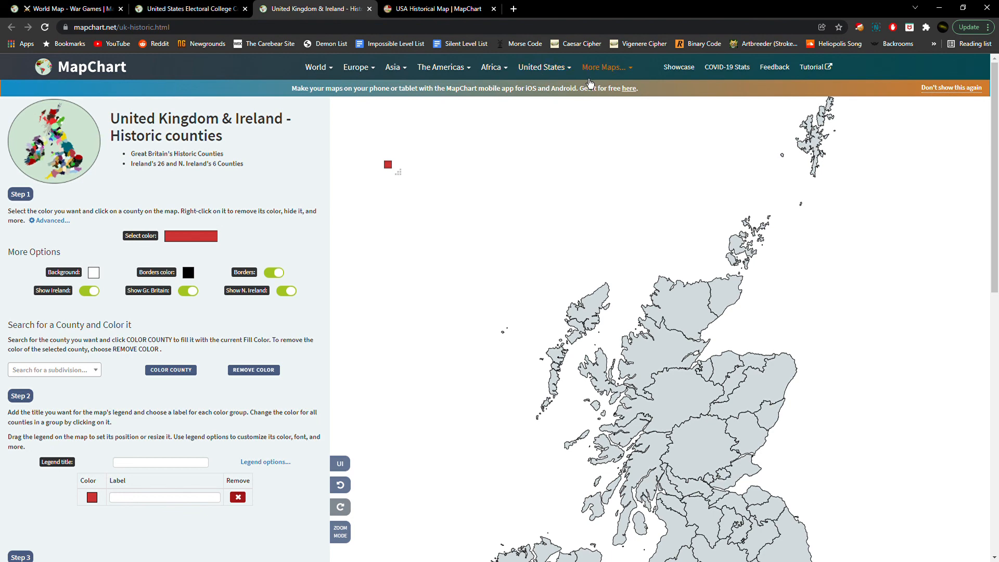
pyautogui.click(589, 77)
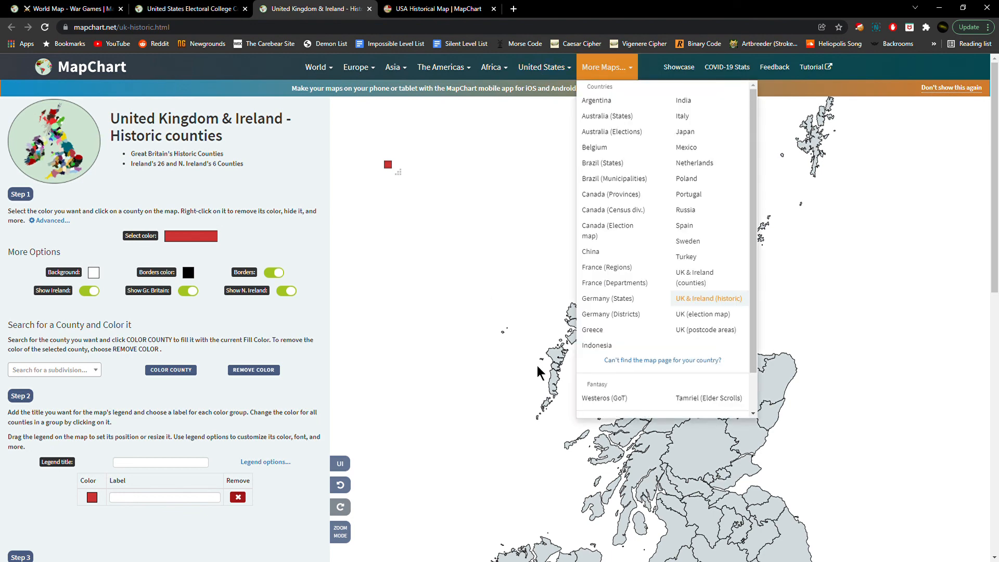
pyautogui.scroll(-1, 739, 331)
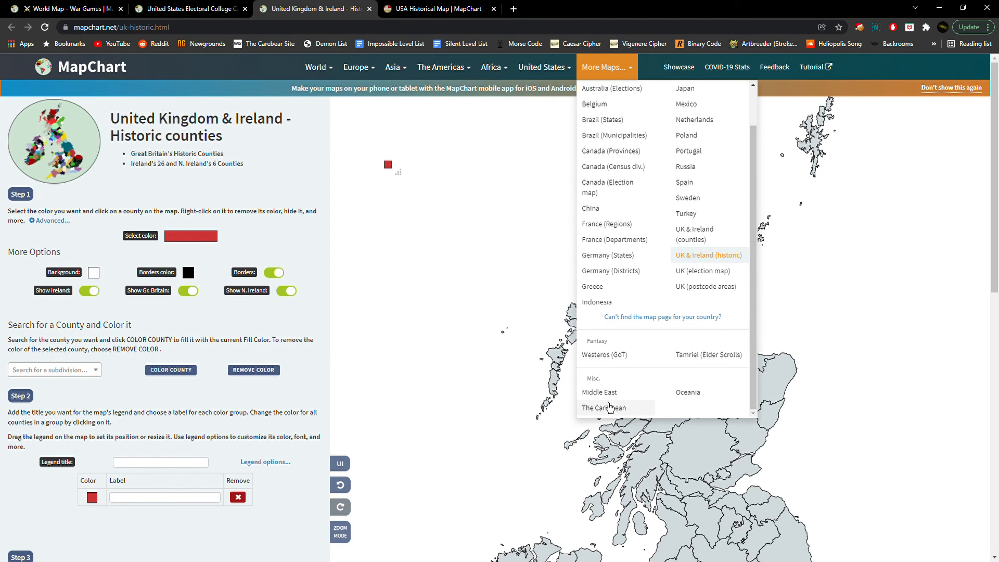
# Switch to the historical map tab, open the Europe World War 1 map, and examine its date note and full extent.
pyautogui.click(397, 8)
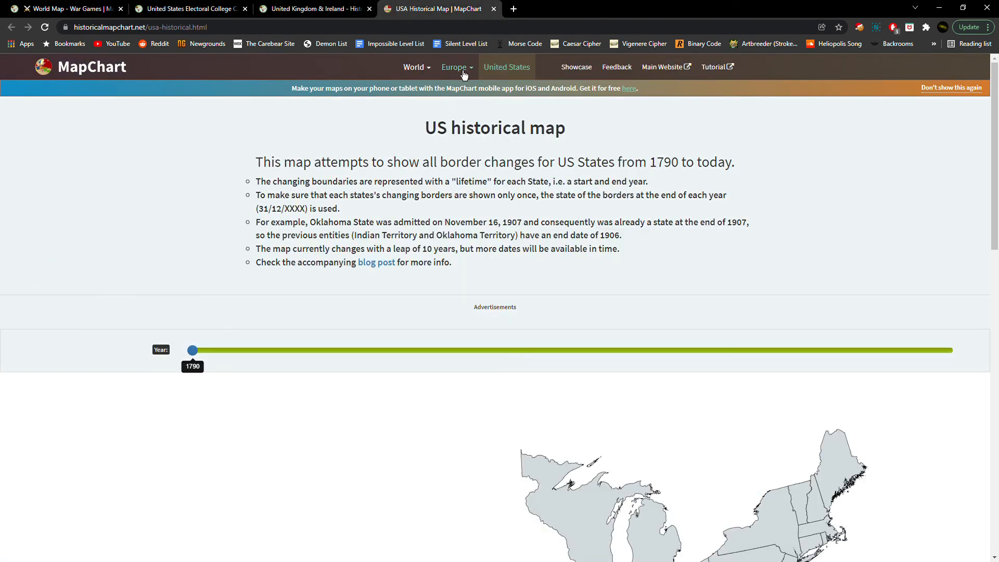
pyautogui.click(473, 100)
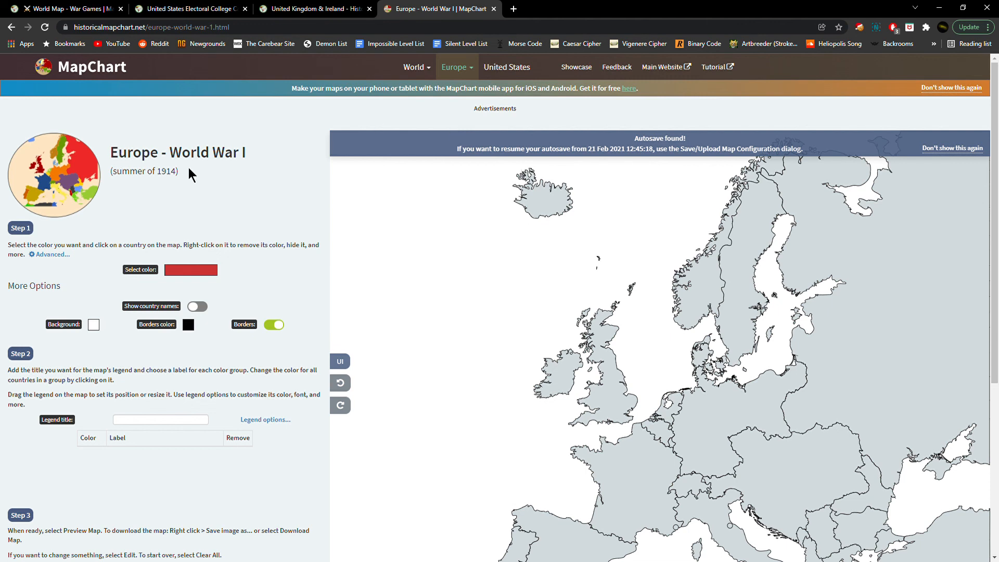
pyautogui.moveTo(113, 172); pyautogui.dragTo(180, 184)
pyautogui.scroll(-3, 624, 417)
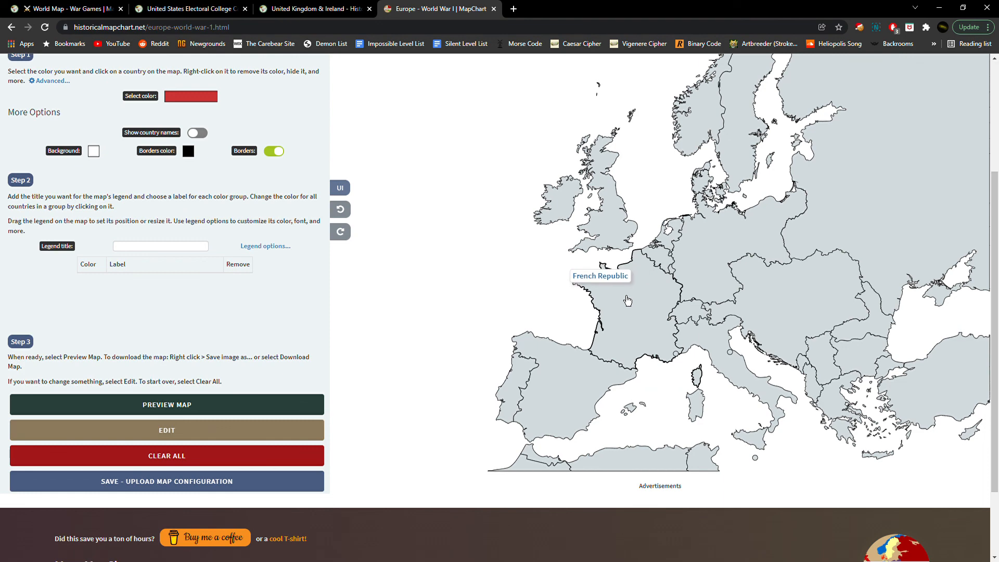
pyautogui.scroll(3, 651, 297)
pyautogui.click(181, 176)
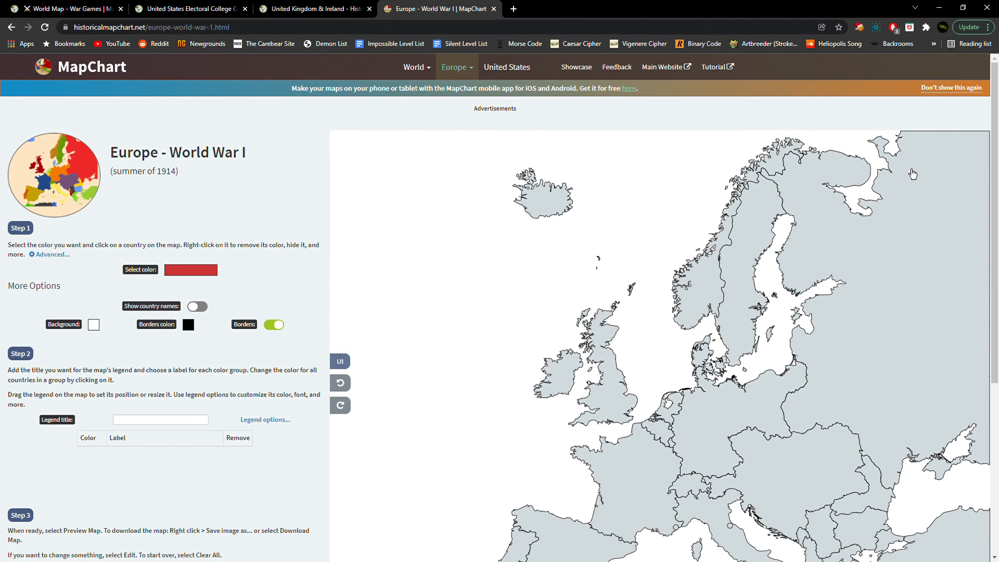
# Color the German Empire, France, the United Kingdom, the Russian Empire, Austria-Hungary and the Kingdom of Italy red on the World War I map.
pyautogui.click(718, 432)
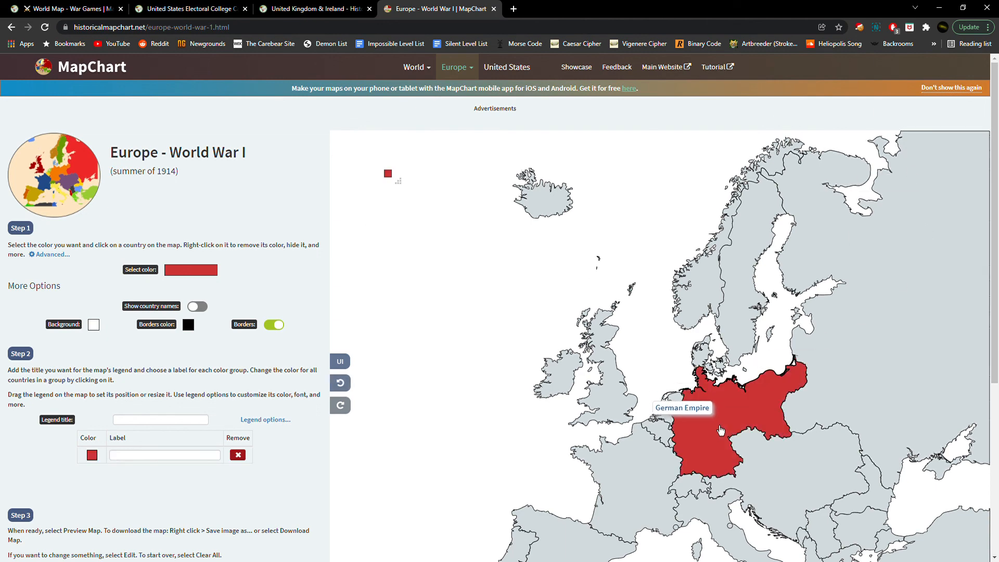
pyautogui.scroll(-3, 718, 431)
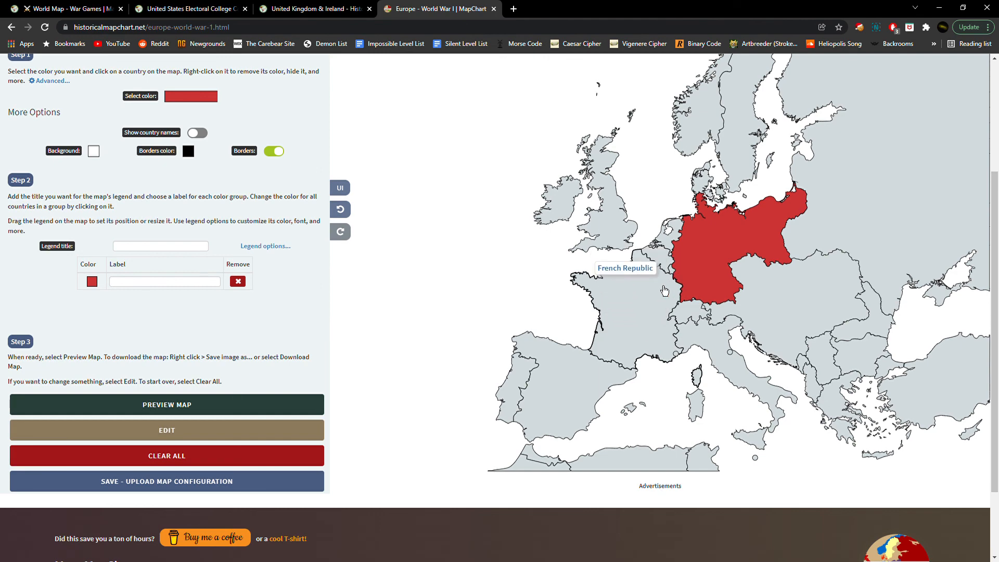
pyautogui.click(664, 290)
pyautogui.click(634, 248)
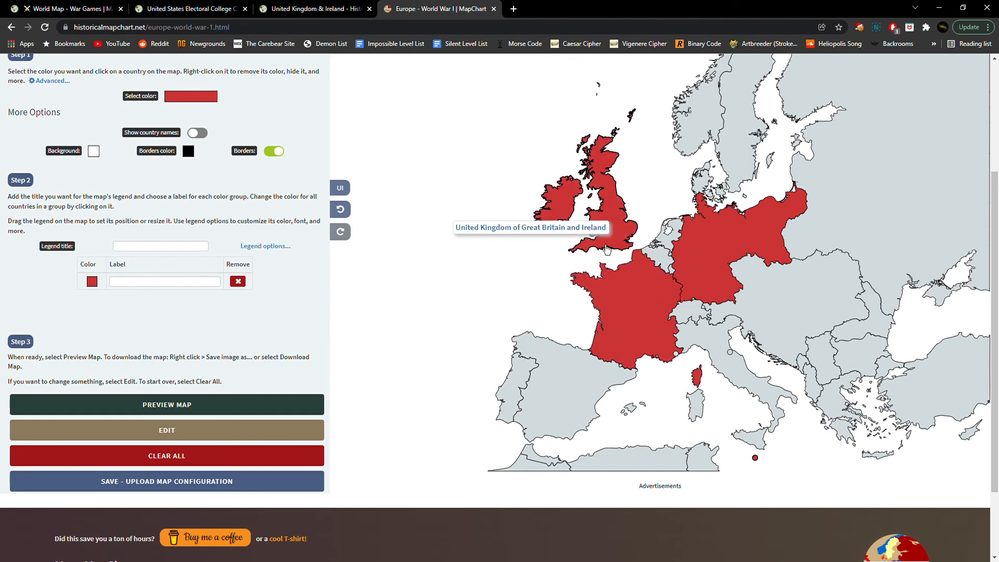
pyautogui.scroll(3, 632, 182)
pyautogui.click(882, 229)
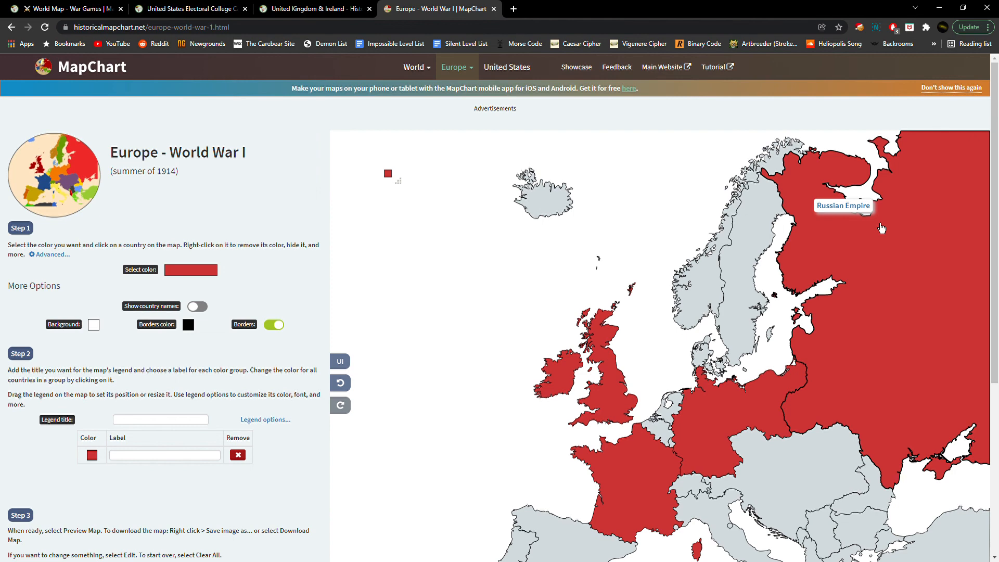
pyautogui.scroll(-3, 812, 216)
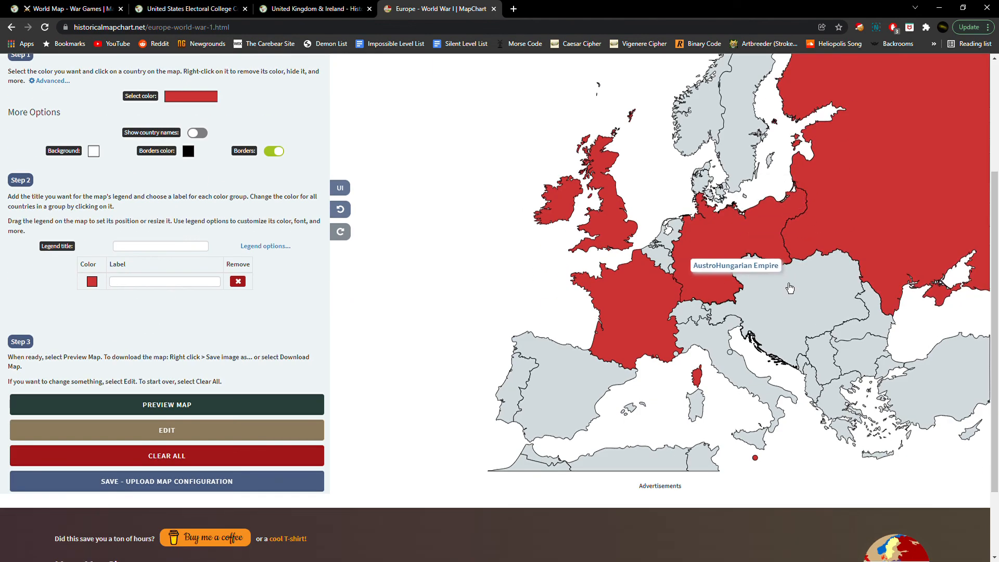
pyautogui.click(790, 287)
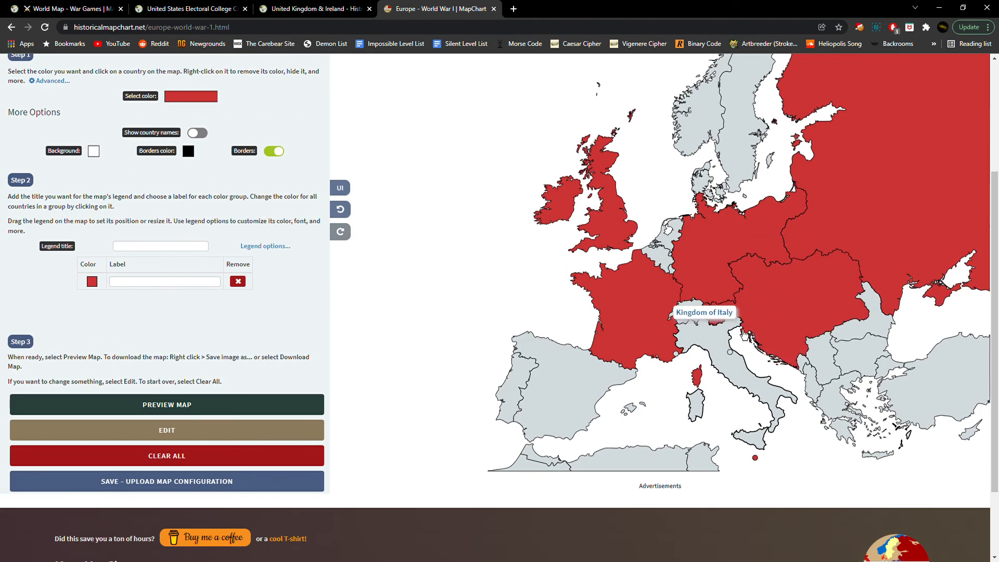
pyautogui.click(743, 337)
# Open the Europe World War 2 map and color the German Reich red.
pyautogui.scroll(3, 326, 83)
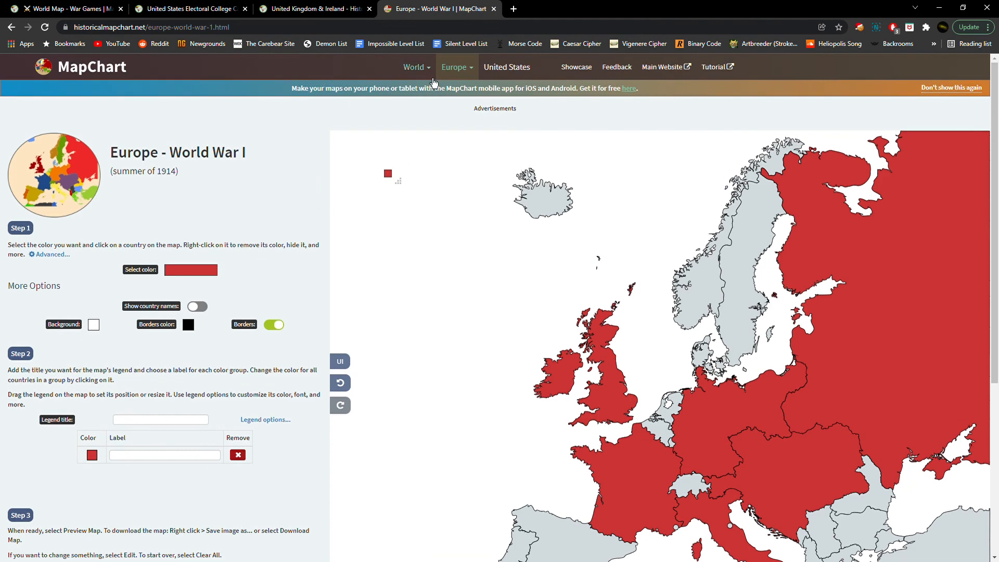
pyautogui.moveTo(456, 72)
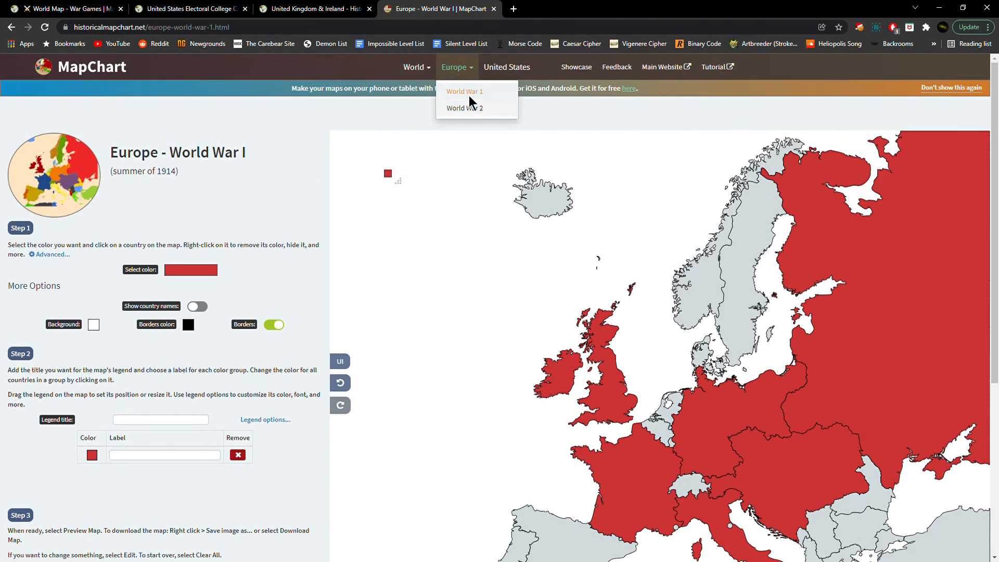
pyautogui.click(479, 108)
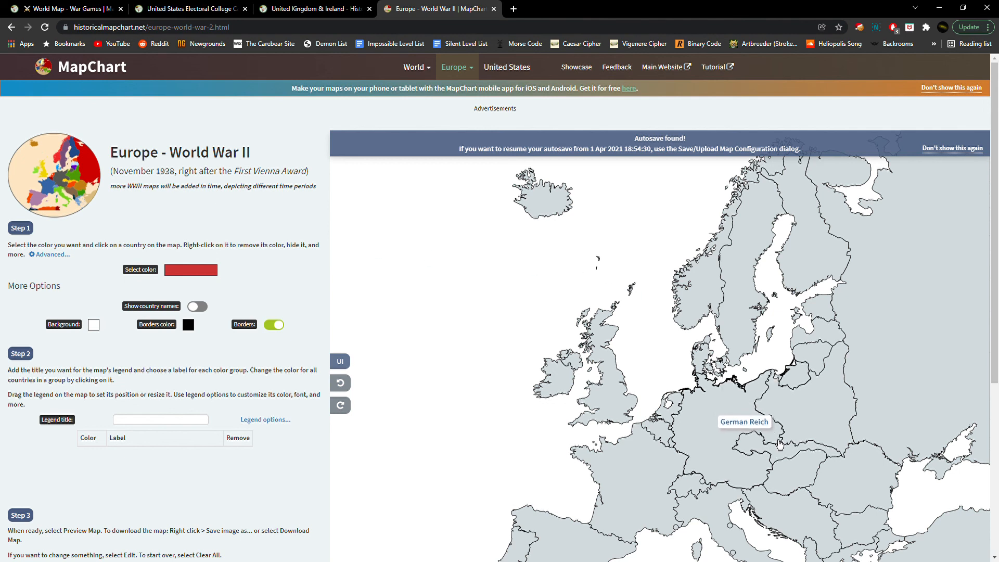
pyautogui.click(750, 417)
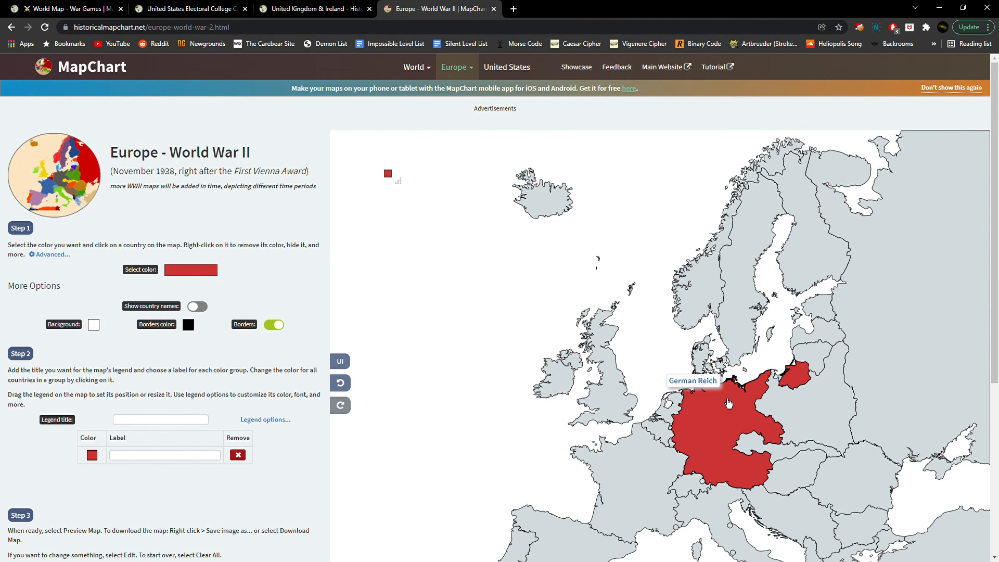
# Open the World 1815 map and examine its territories in Africa, Japan and India.
pyautogui.click(427, 70)
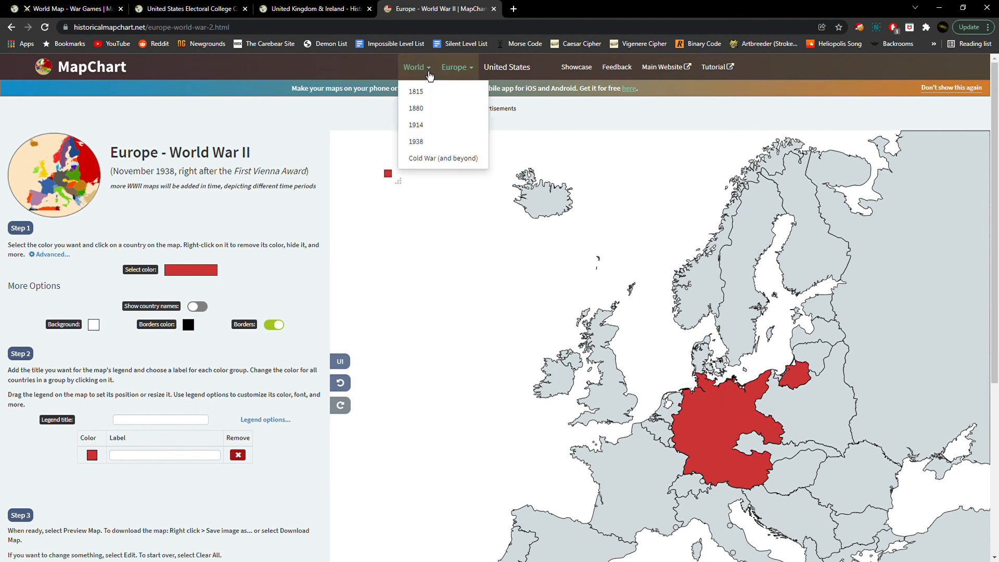
pyautogui.click(461, 69)
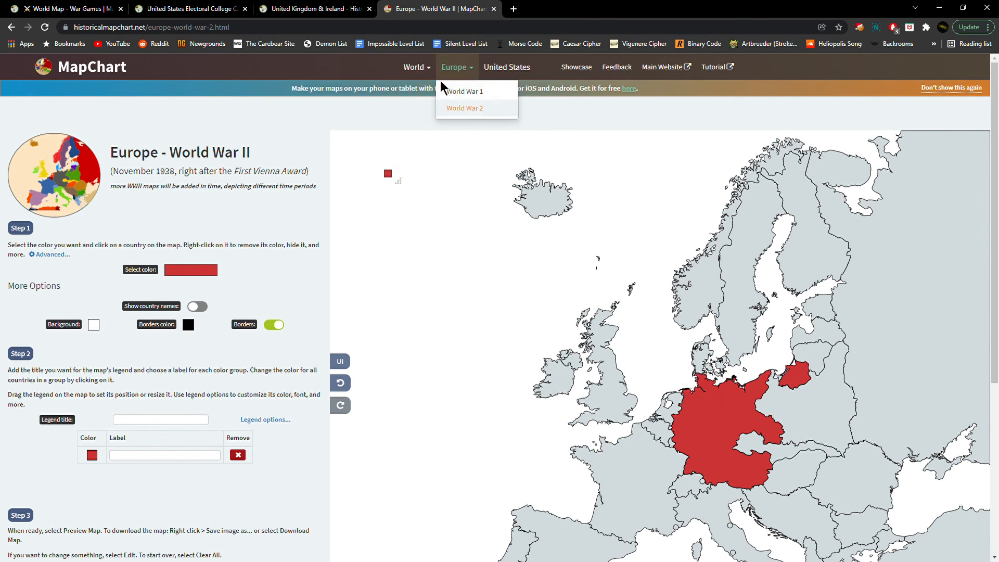
pyautogui.click(413, 77)
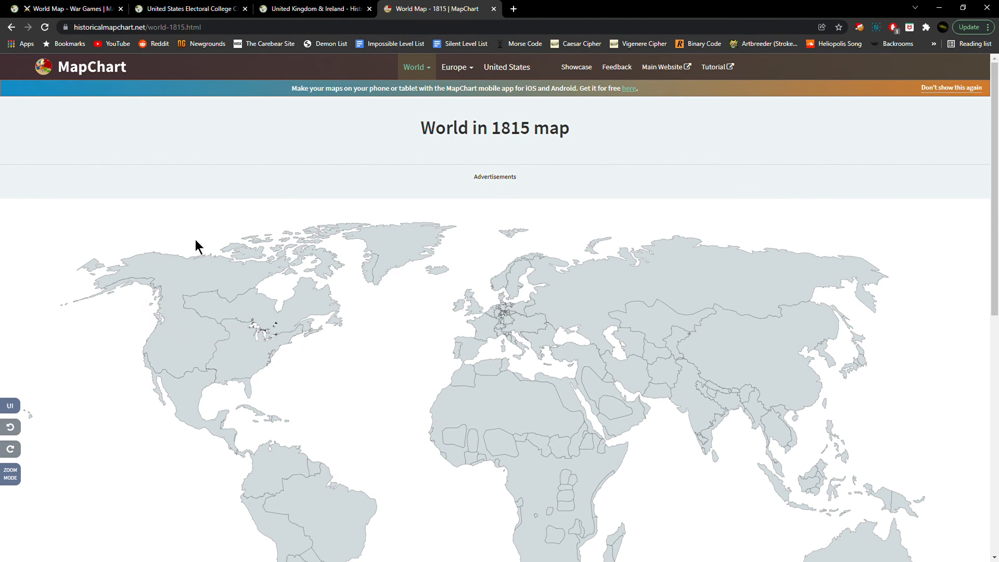
pyautogui.scroll(-3, 504, 400)
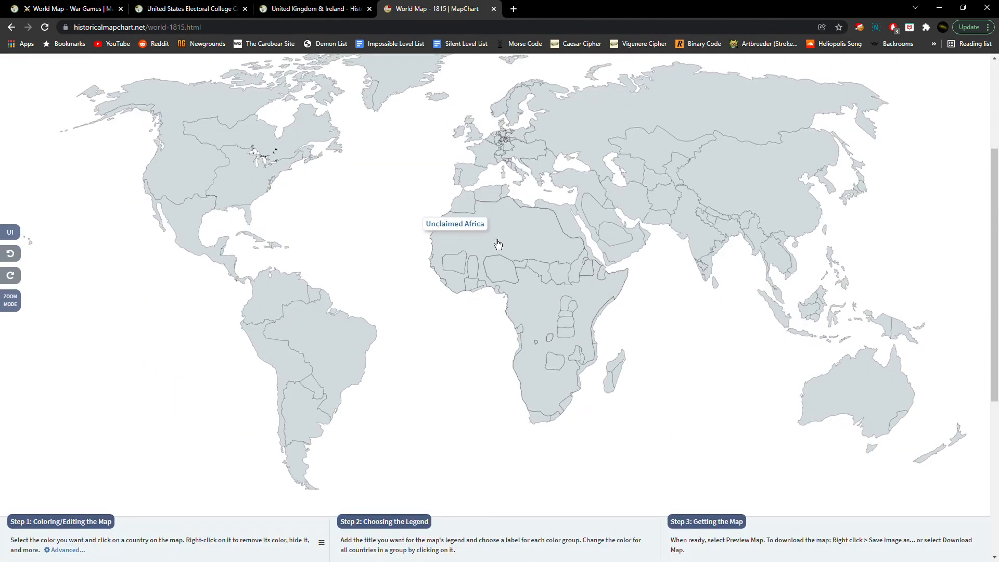
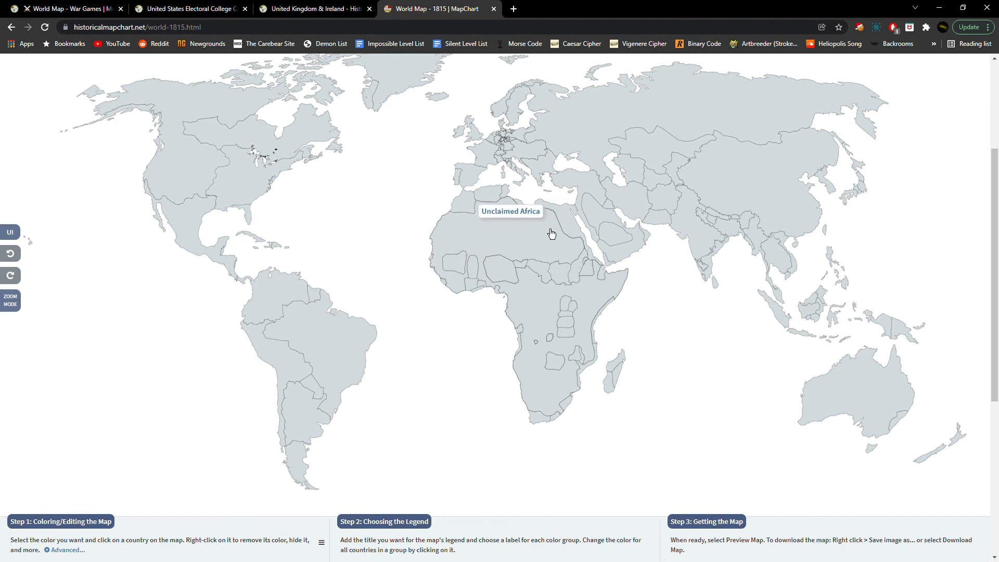
pyautogui.scroll(4, 552, 233)
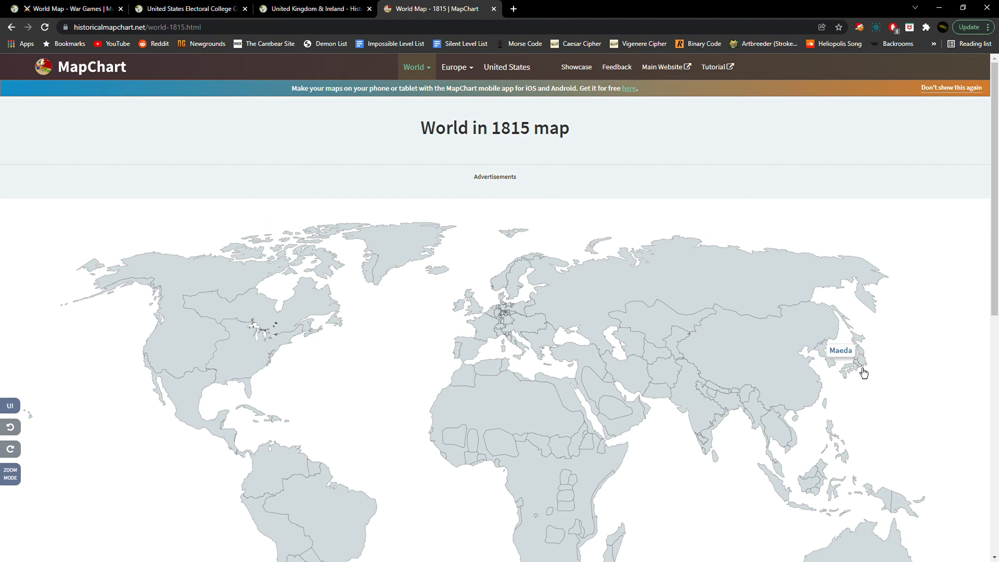
pyautogui.scroll(-3, 864, 373)
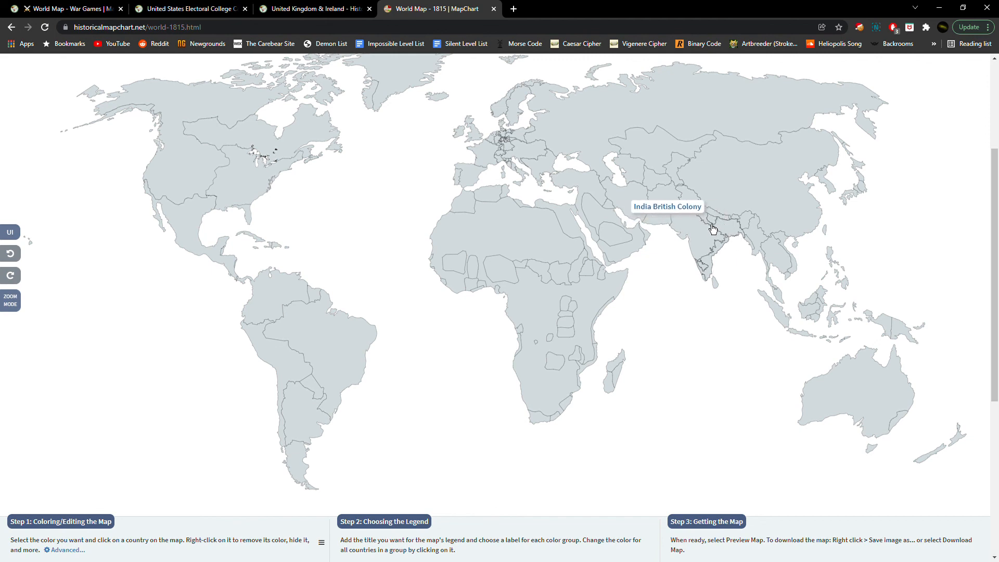
# Open the World 1880 map and examine its borders across the Americas, Africa and Asia.
pyautogui.scroll(4, 282, 140)
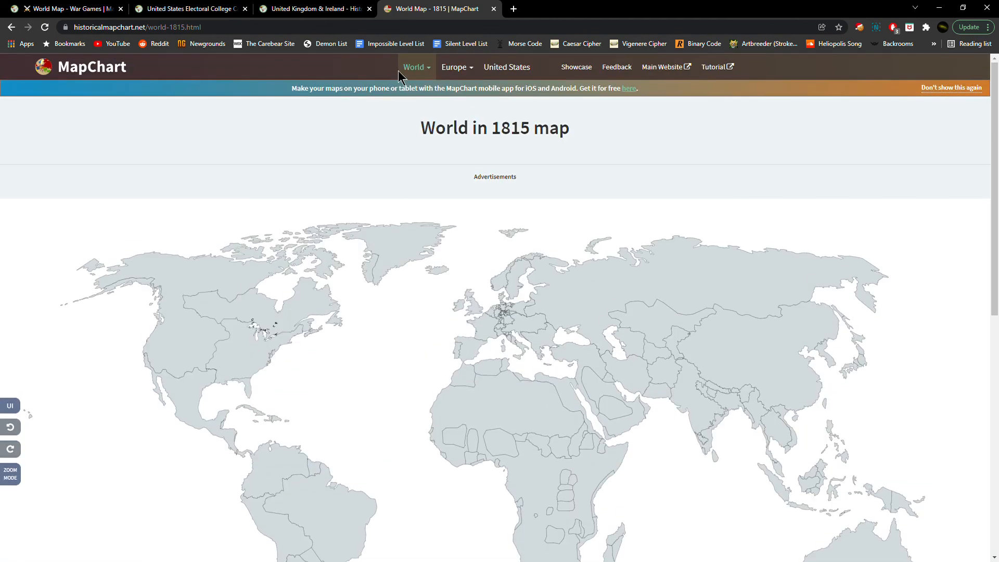
pyautogui.moveTo(409, 78)
pyautogui.click(451, 125)
pyautogui.click(429, 107)
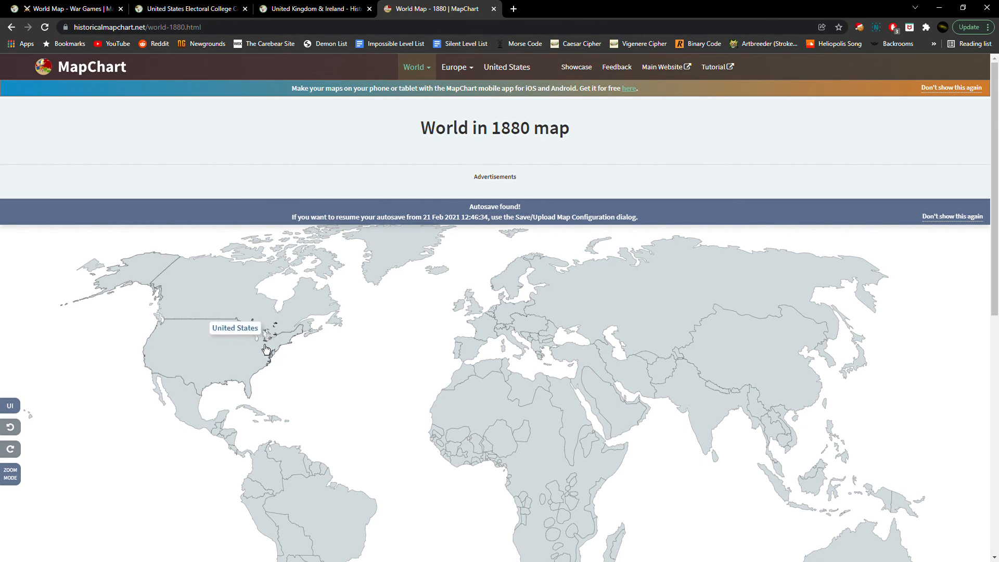
pyautogui.scroll(-3, 725, 343)
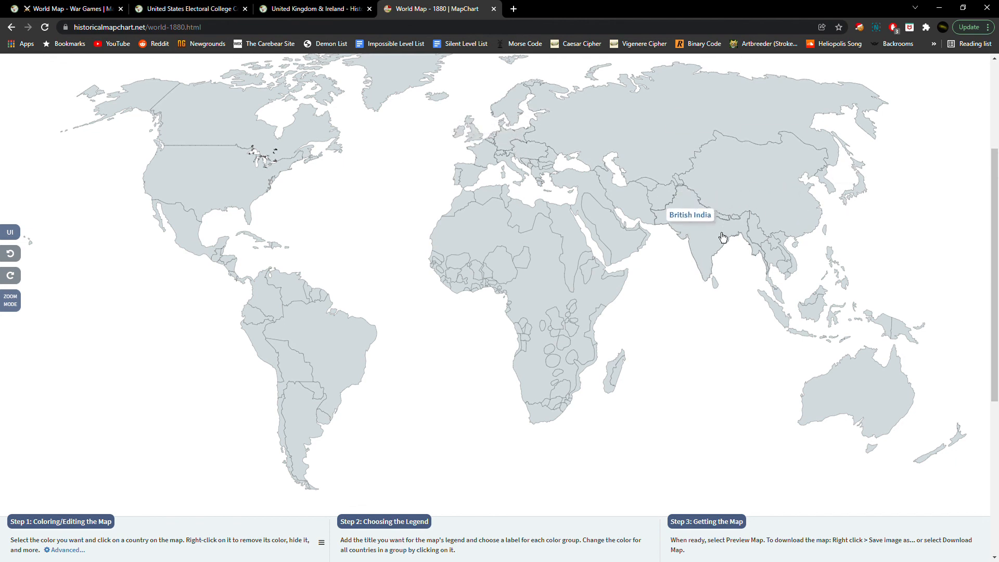
pyautogui.scroll(-3, 260, 229)
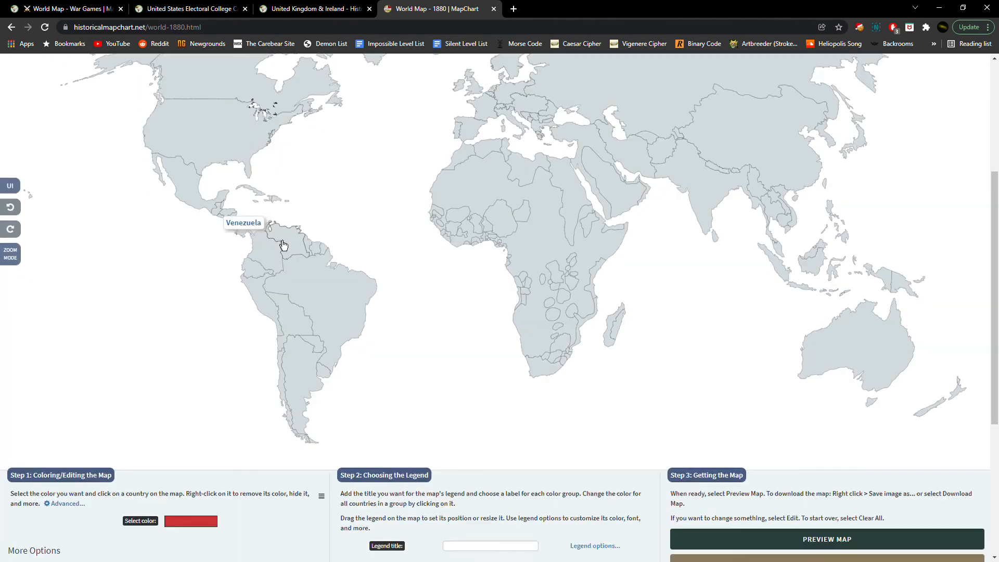
pyautogui.scroll(6, 281, 240)
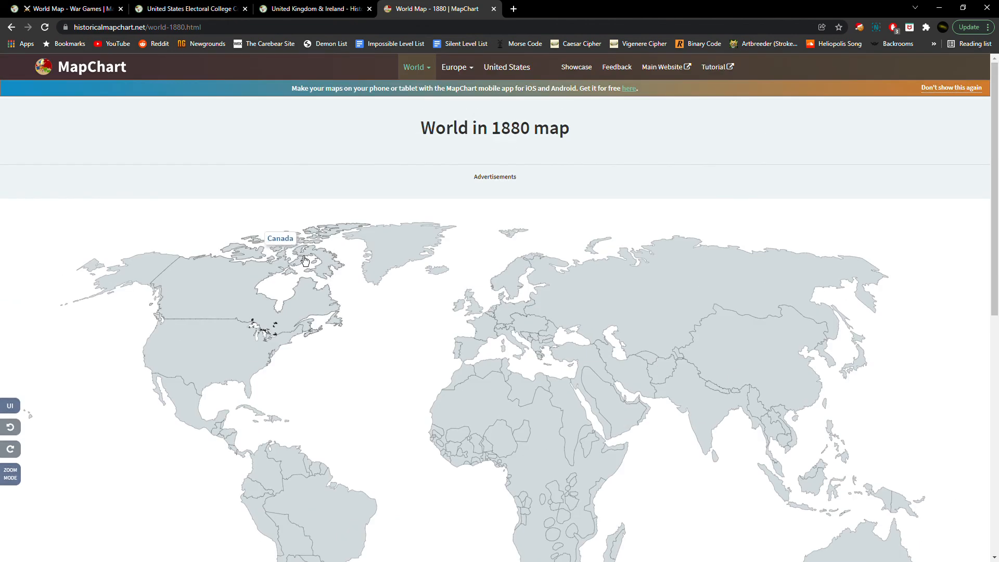
pyautogui.scroll(-3, 303, 260)
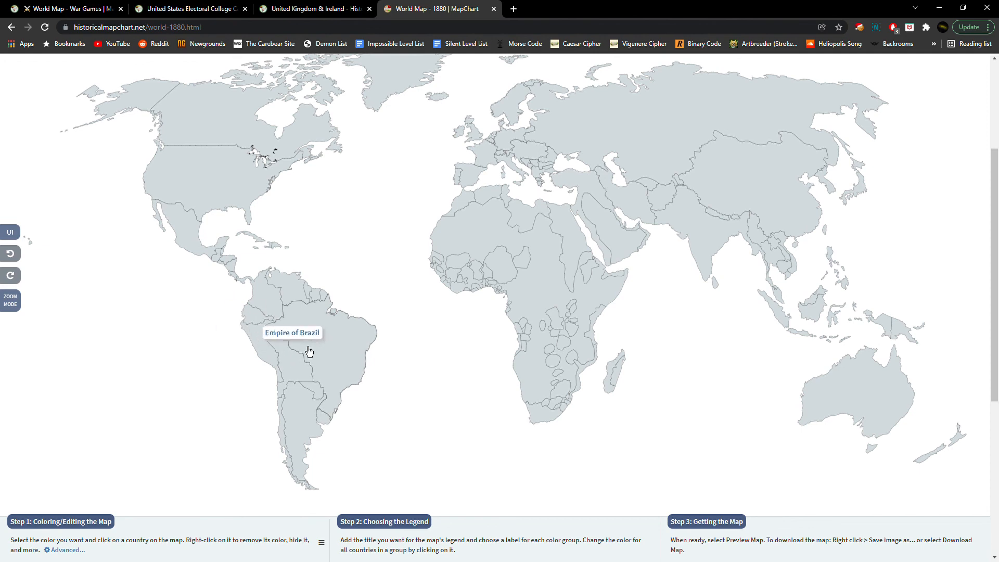
# Open the World 1914 map and examine its territories from Svalbard down to New Guinea and South America.
pyautogui.scroll(3, 338, 172)
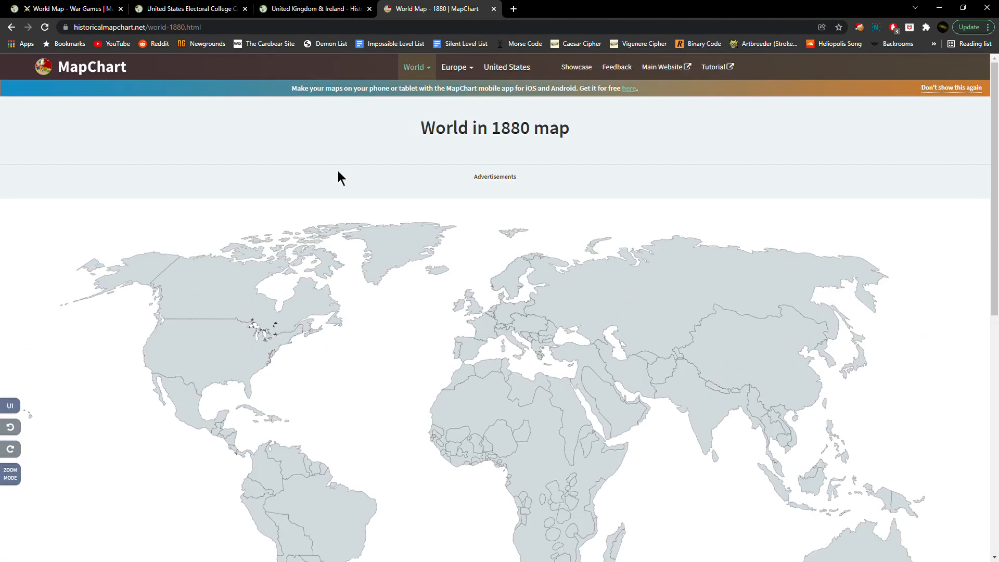
pyautogui.moveTo(422, 82)
pyautogui.click(428, 130)
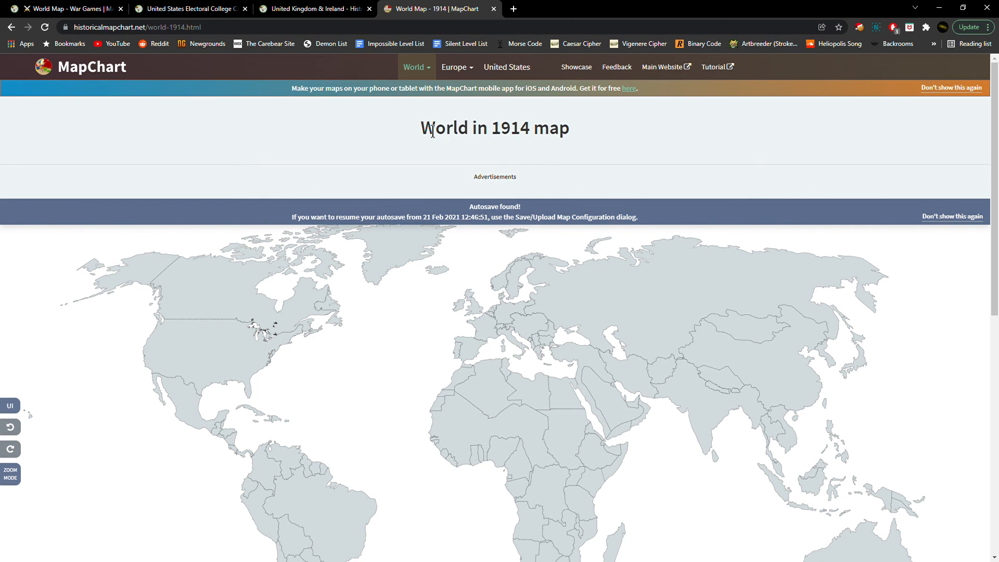
pyautogui.scroll(-3, 484, 437)
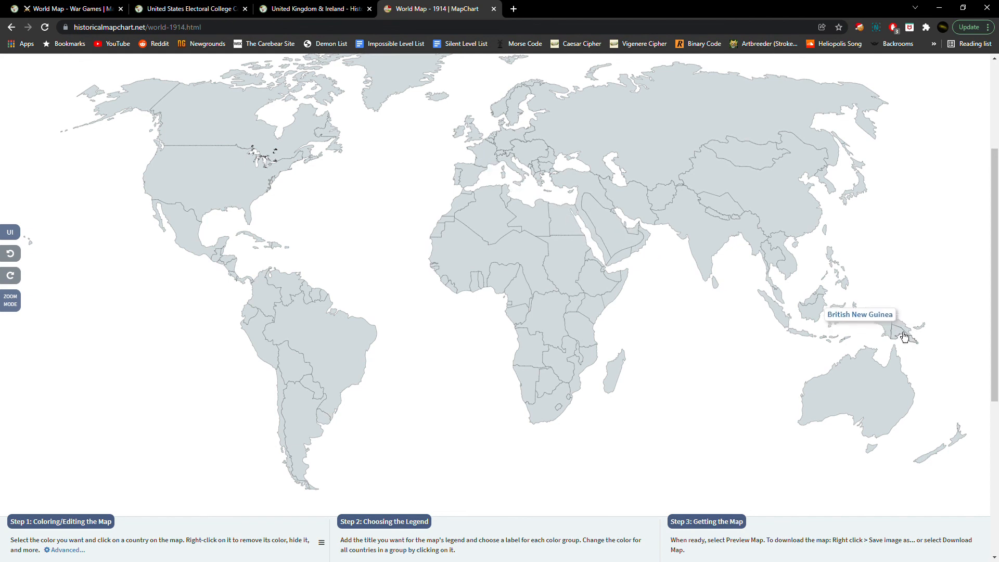
pyautogui.scroll(4, 814, 264)
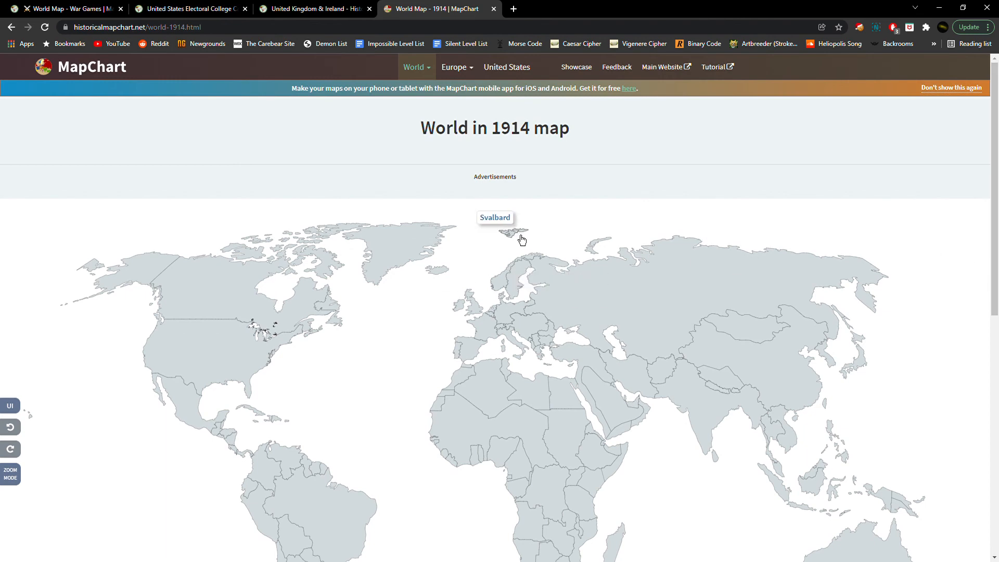
pyautogui.scroll(-3, 522, 239)
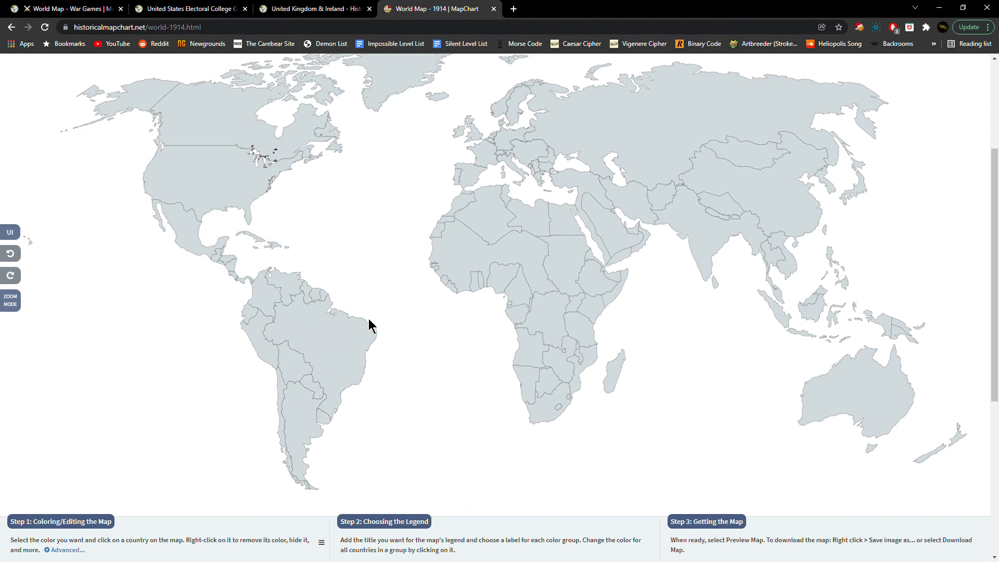
# Open the World 1938 map and color Germany and Tibet red.
pyautogui.scroll(4, 421, 198)
pyautogui.click(438, 78)
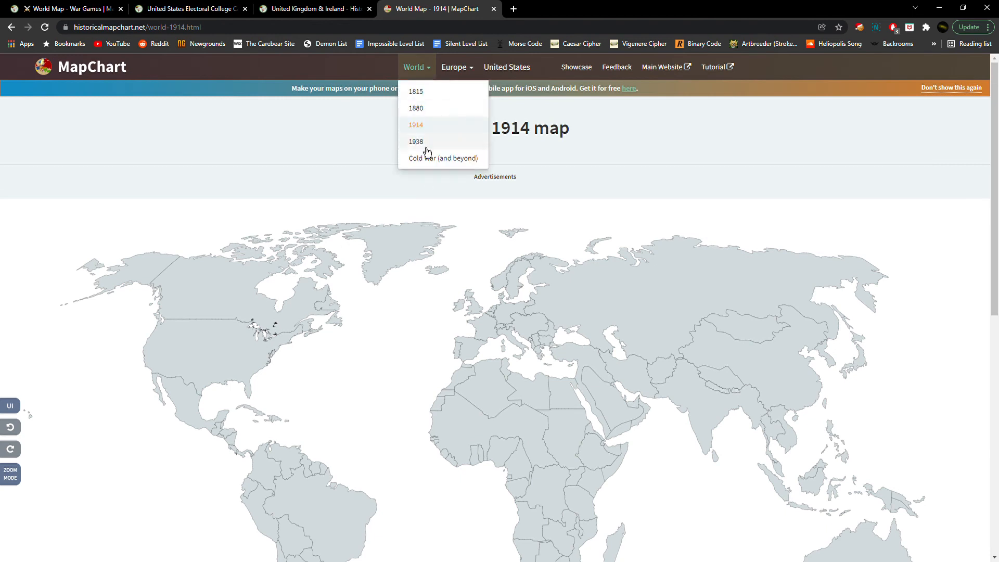
pyautogui.click(424, 142)
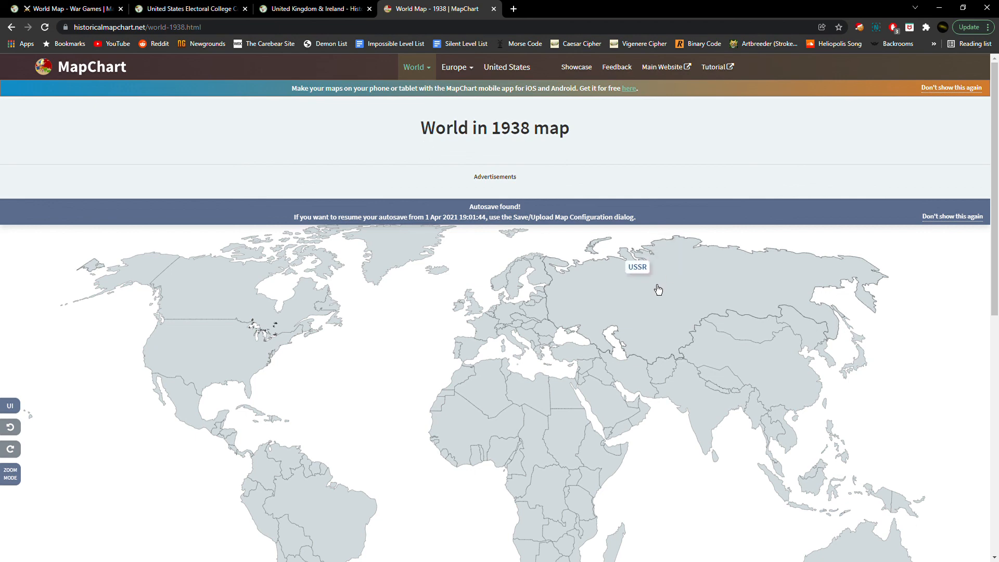
pyautogui.scroll(-3, 652, 296)
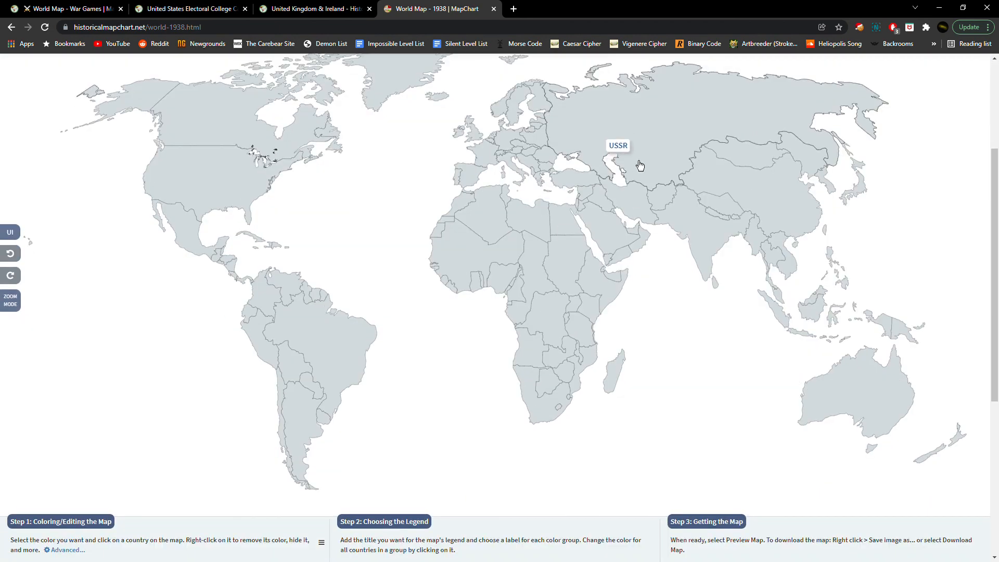
pyautogui.click(511, 146)
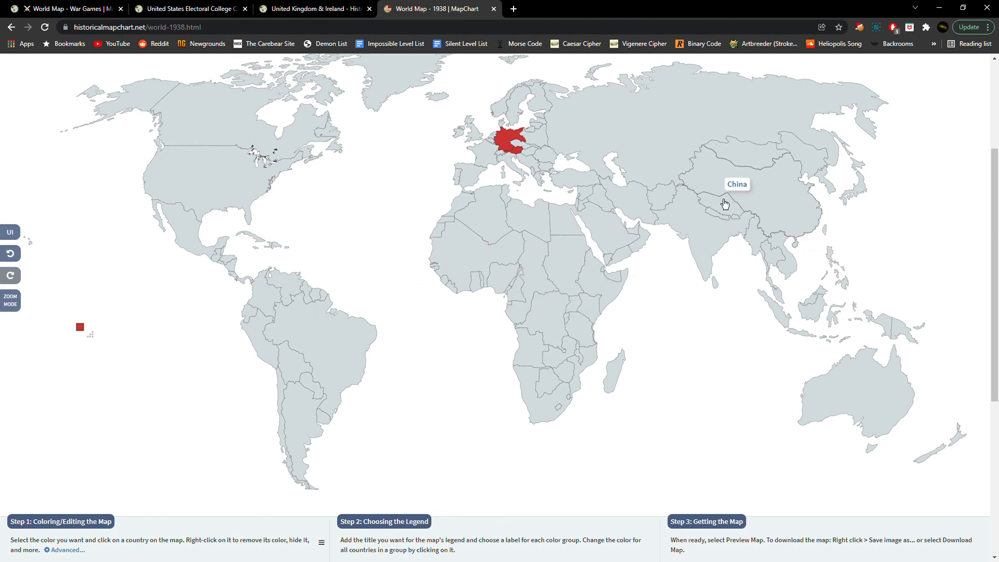
pyautogui.click(724, 217)
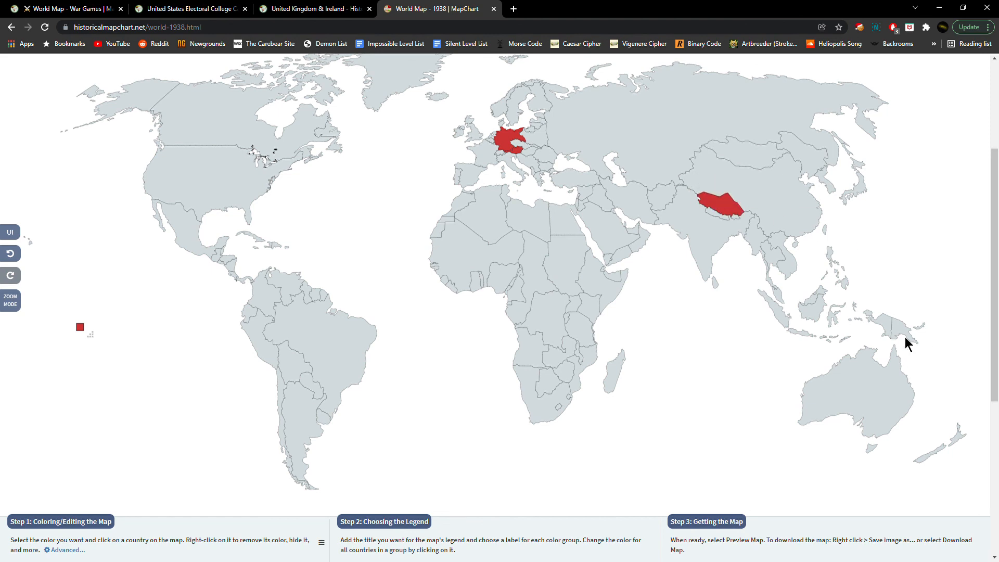
# Open the world map for the Cold War period (and beyond).
pyautogui.scroll(3, 333, 274)
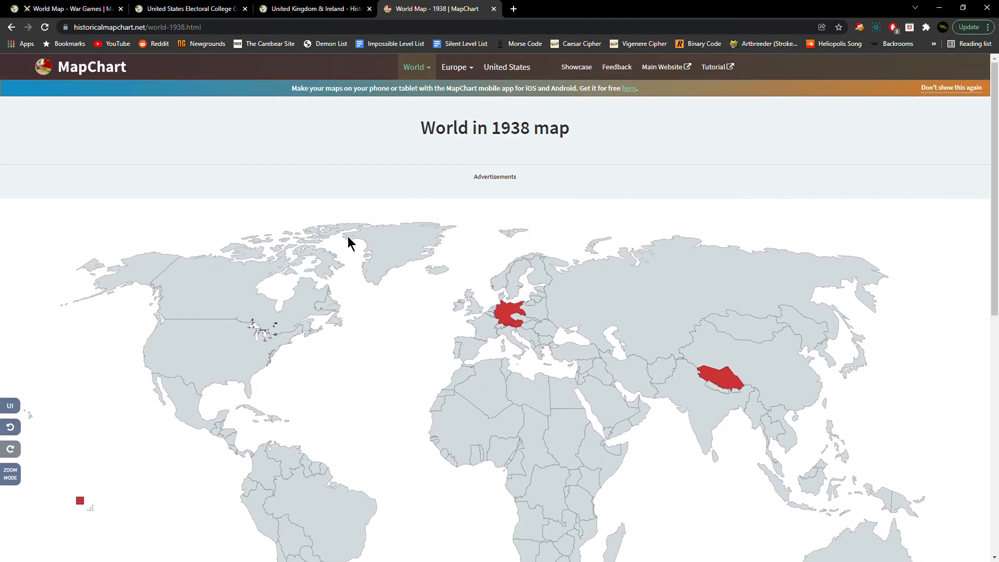
pyautogui.click(416, 67)
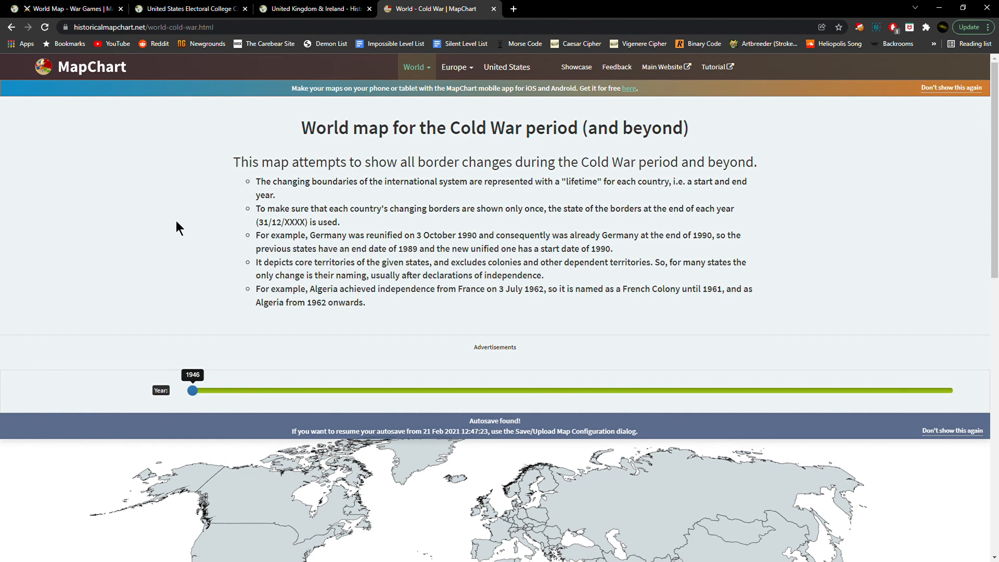
# Color the United States, Canada, Greenland, Iceland, Norway, Sweden and Finland red on the Cold War map.
pyautogui.moveTo(299, 396); pyautogui.dragTo(11, 379)
pyautogui.scroll(-3, 8, 369)
pyautogui.scroll(-3, 8, 369)
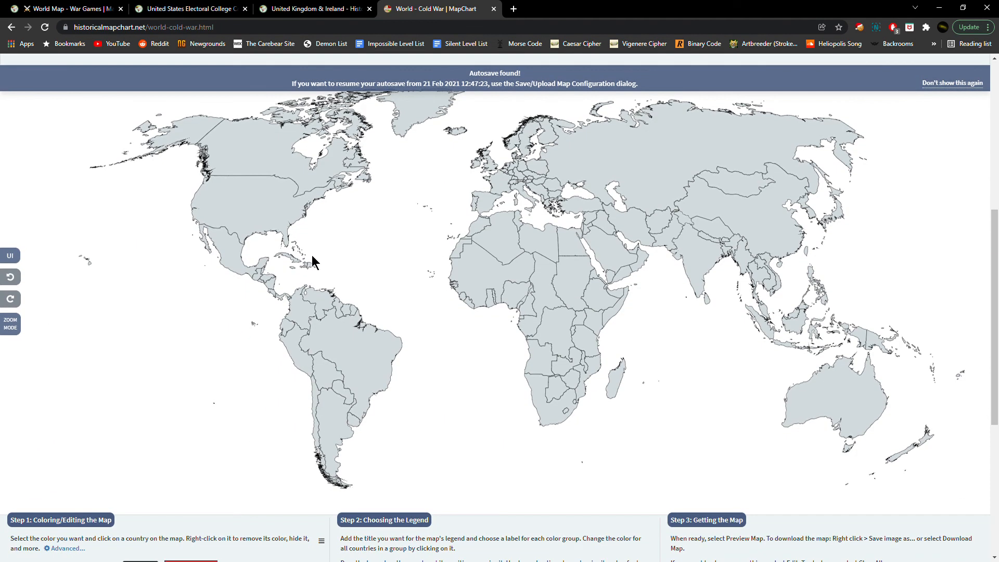
pyautogui.click(291, 208)
pyautogui.click(254, 141)
pyautogui.click(424, 112)
pyautogui.click(455, 130)
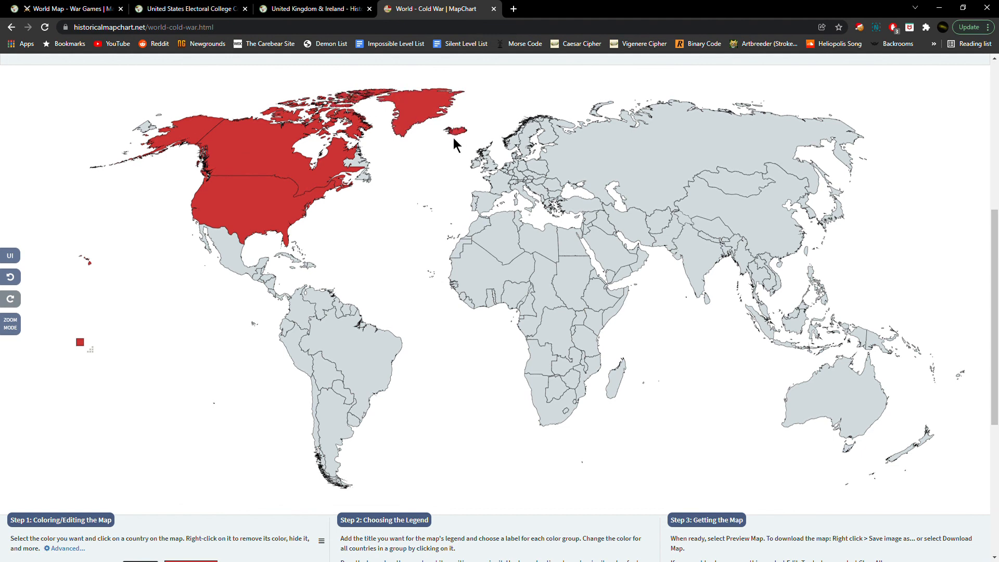
pyautogui.click(514, 141)
pyautogui.click(529, 143)
pyautogui.click(546, 134)
# Color Mexico, the Central American countries and the Caribbean islands red.
pyautogui.click(229, 250)
pyautogui.click(252, 276)
pyautogui.click(266, 283)
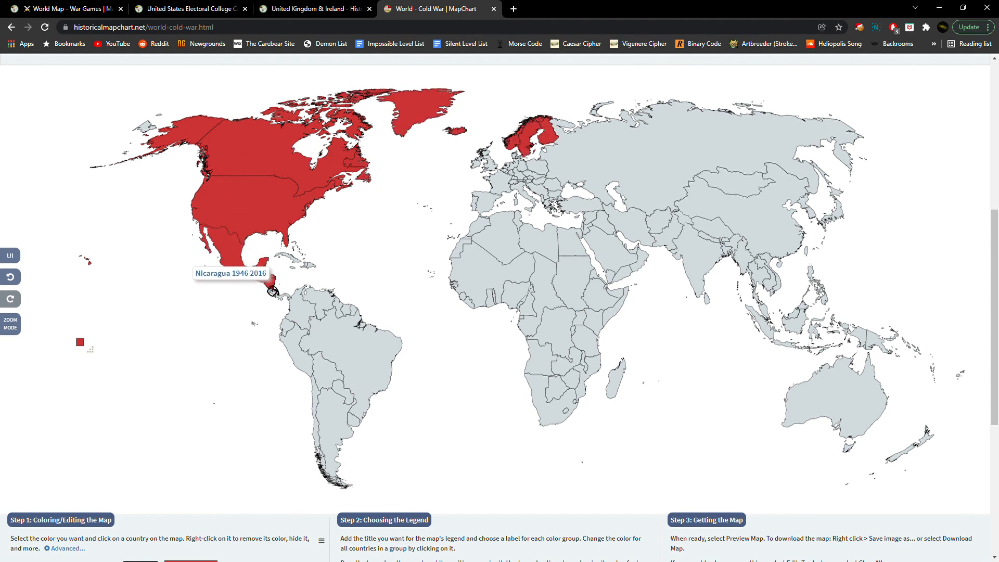
pyautogui.click(263, 274)
pyautogui.click(289, 256)
pyautogui.click(310, 265)
pyautogui.click(273, 295)
# Color all of South America red, from Colombia and Venezuela down to Argentina and Chile.
pyautogui.click(301, 309)
pyautogui.click(323, 303)
pyautogui.click(336, 328)
pyautogui.click(340, 315)
pyautogui.click(356, 312)
pyautogui.click(346, 312)
pyautogui.click(287, 325)
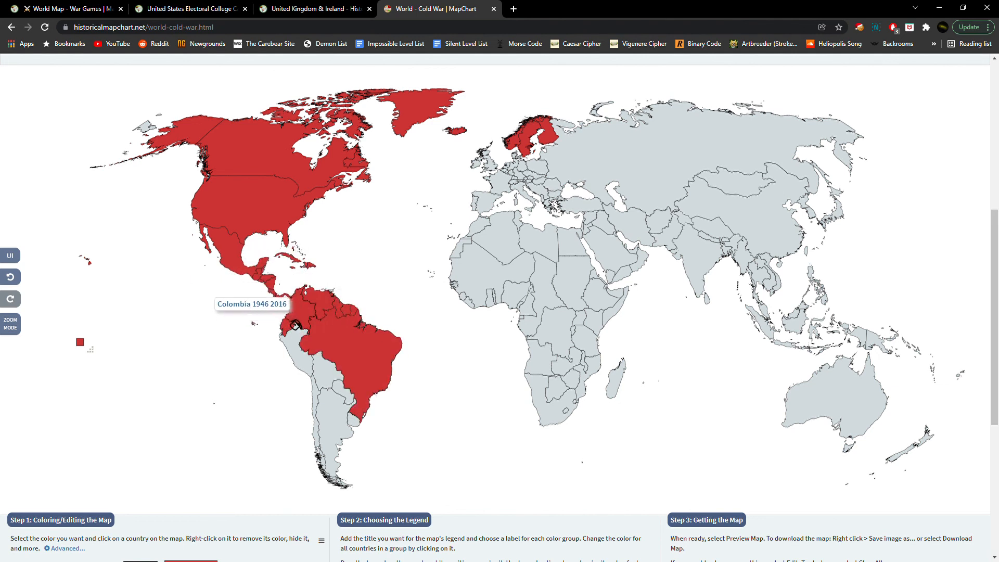
pyautogui.click(299, 354)
pyautogui.click(327, 380)
pyautogui.click(333, 427)
pyautogui.click(338, 384)
pyautogui.click(352, 401)
pyautogui.click(314, 440)
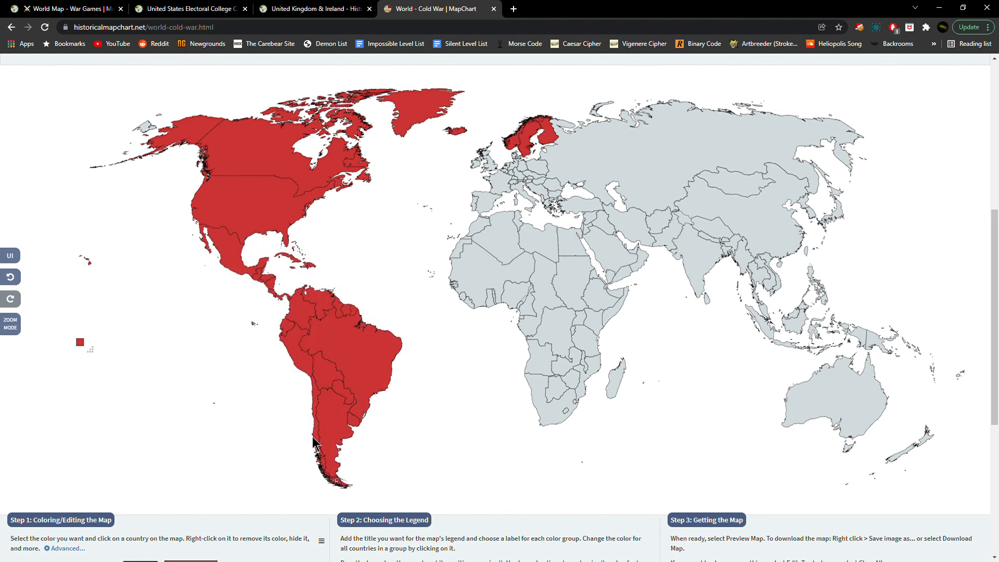
# Color West, North and Central Africa red, including French West Africa, Libya, Egypt, Sudan and the Congo.
pyautogui.click(493, 307)
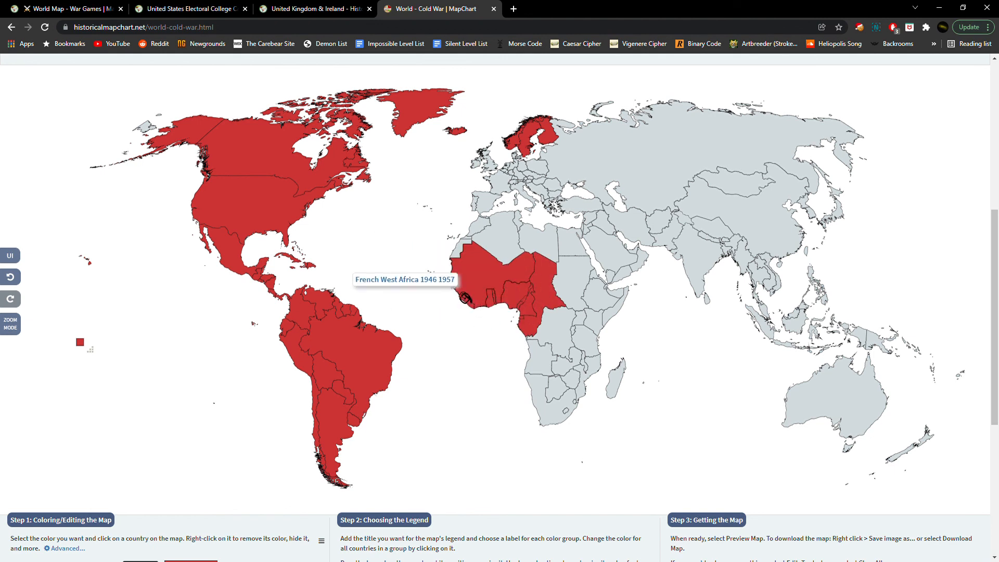
pyautogui.click(457, 246)
pyautogui.click(497, 232)
pyautogui.click(552, 245)
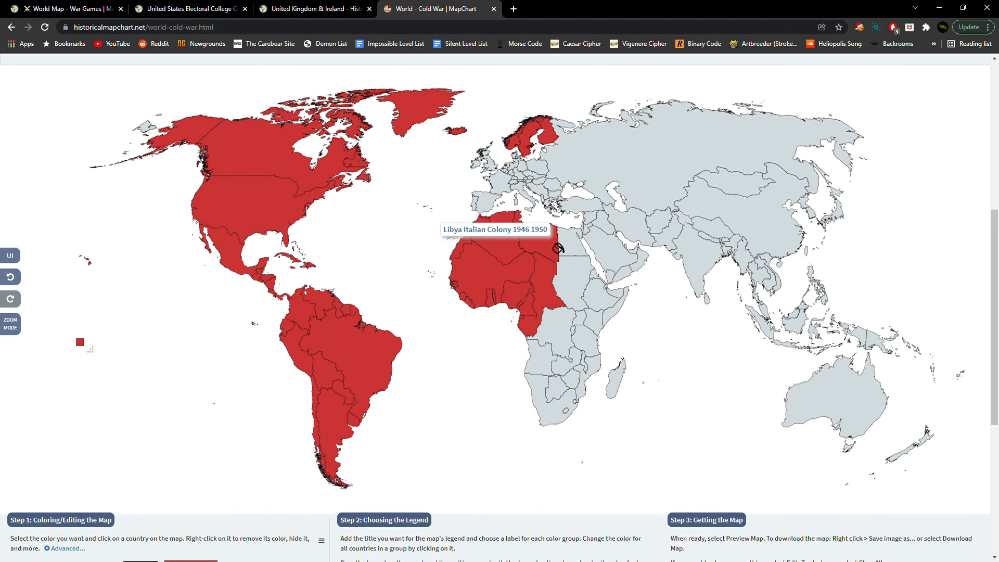
pyautogui.click(573, 245)
pyautogui.click(570, 284)
pyautogui.click(552, 320)
# Color the southern African territories and Madagascar red.
pyautogui.click(552, 411)
pyautogui.click(572, 375)
pyautogui.click(593, 364)
pyautogui.click(538, 385)
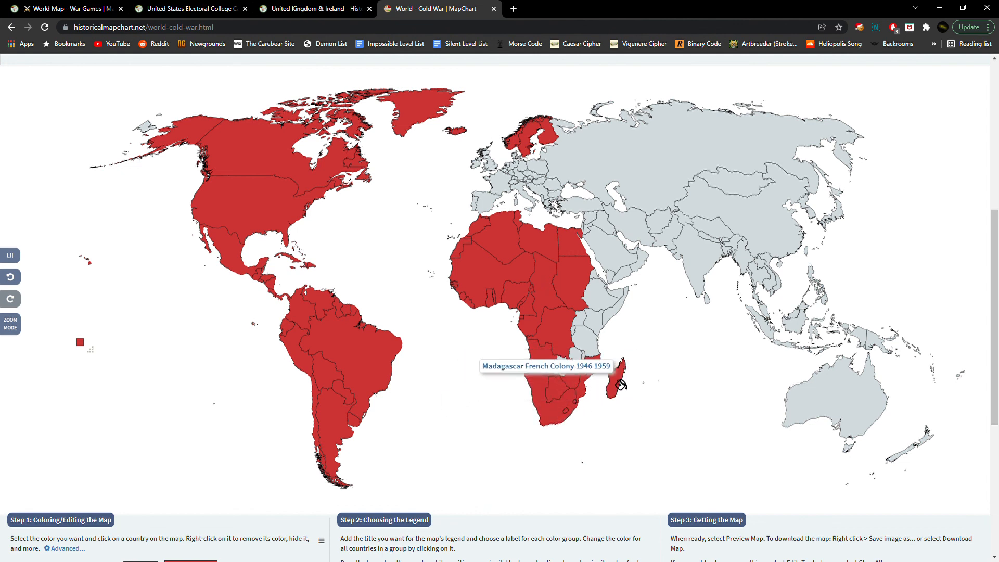
pyautogui.click(615, 377)
# Color East Africa and the Horn of Africa red.
pyautogui.click(585, 336)
pyautogui.click(587, 352)
pyautogui.click(608, 320)
pyautogui.click(606, 284)
pyautogui.click(621, 305)
# Color Spain, France, Italy, the western German zones and the United Kingdom red.
pyautogui.click(491, 193)
pyautogui.click(499, 172)
pyautogui.click(520, 193)
pyautogui.click(516, 156)
pyautogui.click(487, 156)
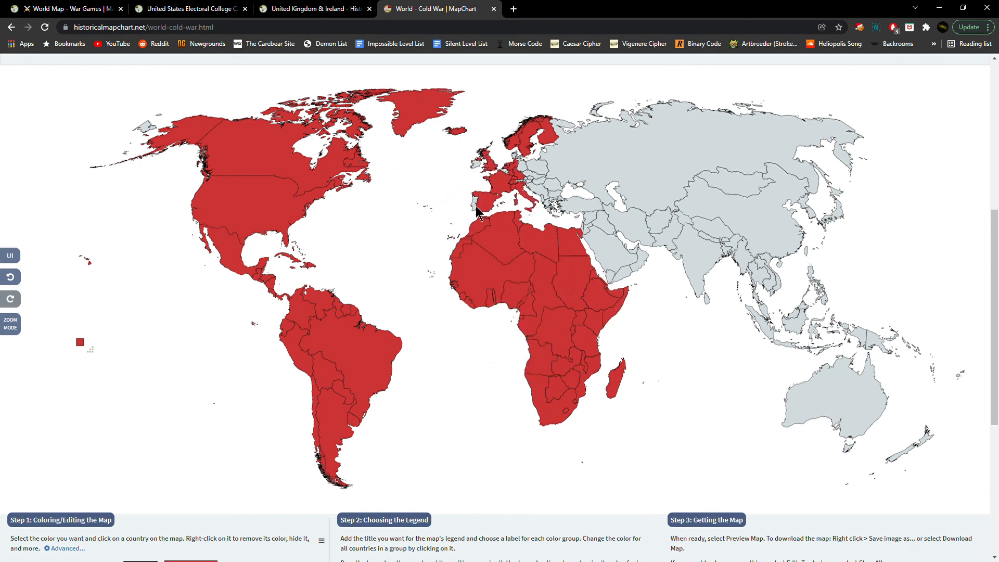
# Color the remaining Central European, Eastern European and Balkan countries and Turkey red, leaving out the Soviet Union.
pyautogui.click(525, 174)
pyautogui.click(535, 183)
pyautogui.click(533, 193)
pyautogui.click(542, 204)
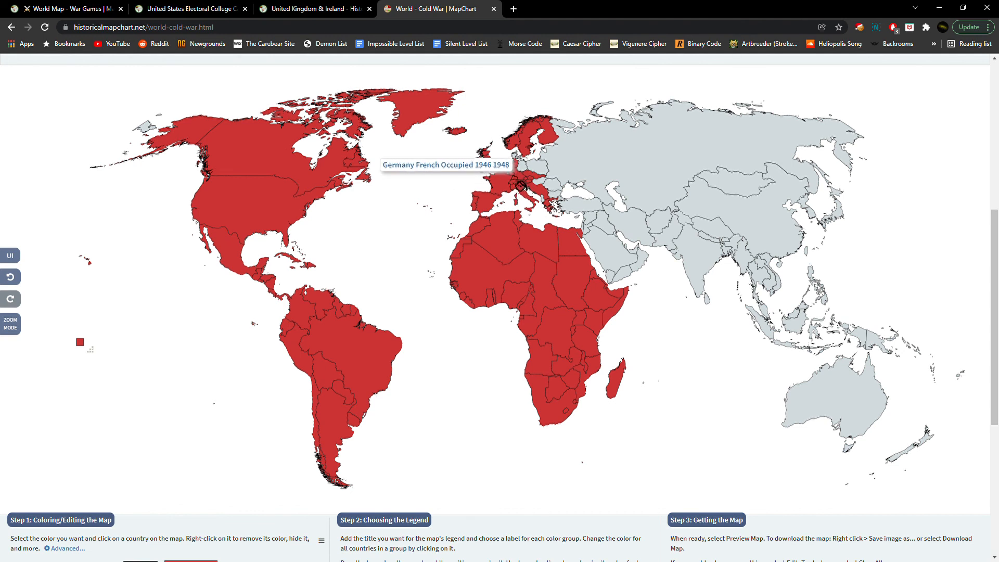
pyautogui.click(522, 160)
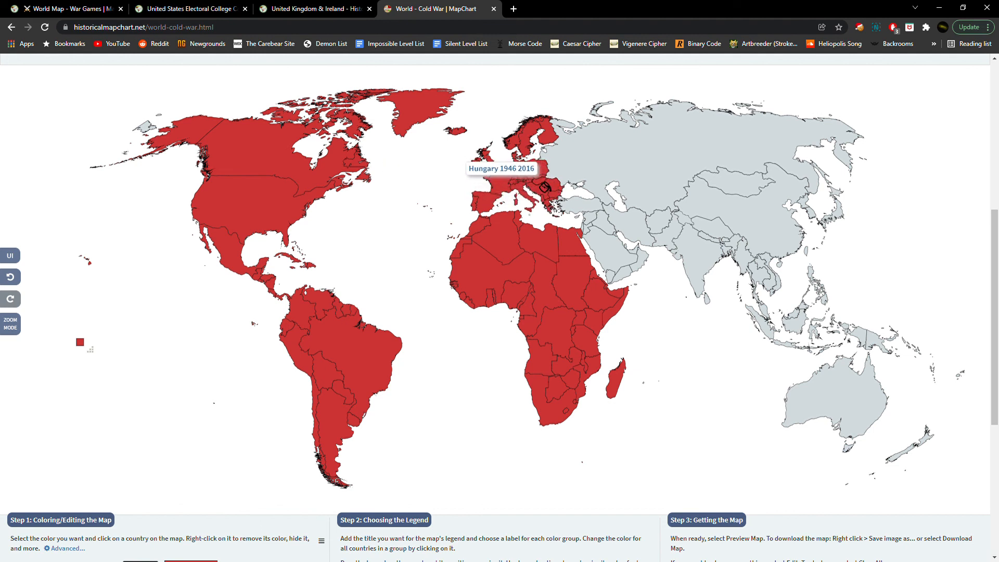
pyautogui.click(582, 207)
# Zoom in on the Mediterranean, color Malta and Cyprus red, and reset the map to its full view.
pyautogui.click(10, 324)
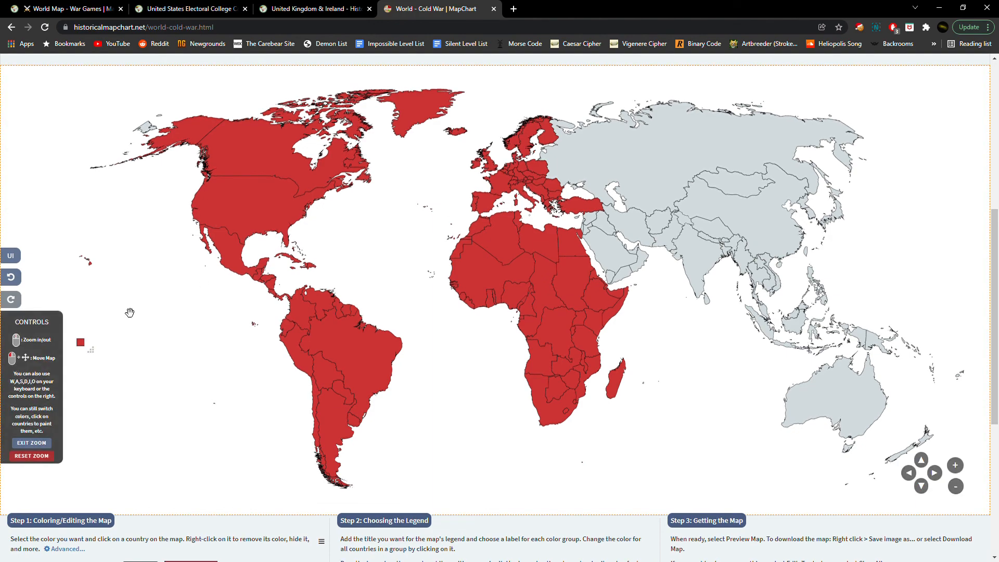
pyautogui.scroll(5, 539, 231)
pyautogui.scroll(5, 540, 231)
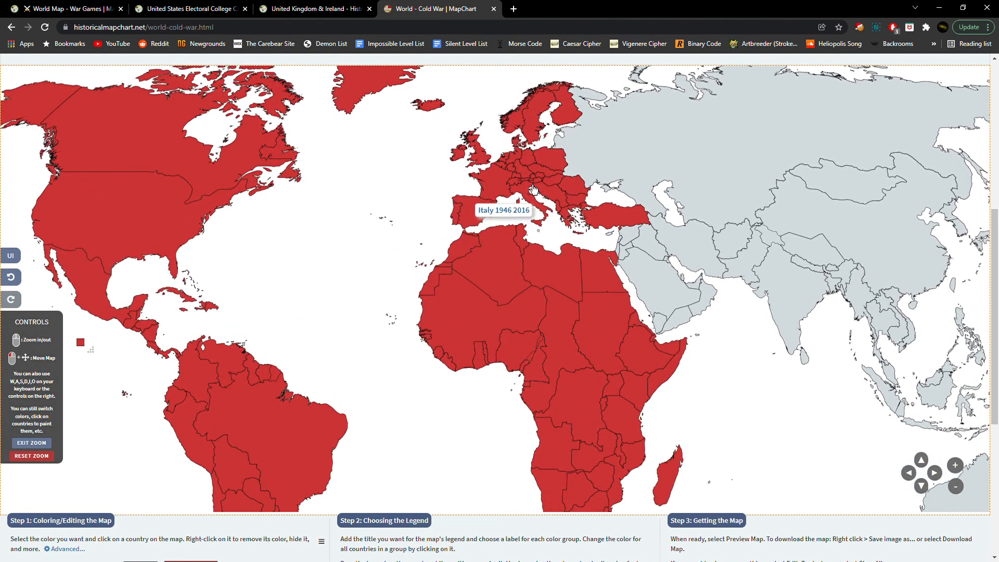
pyautogui.scroll(2, 535, 241)
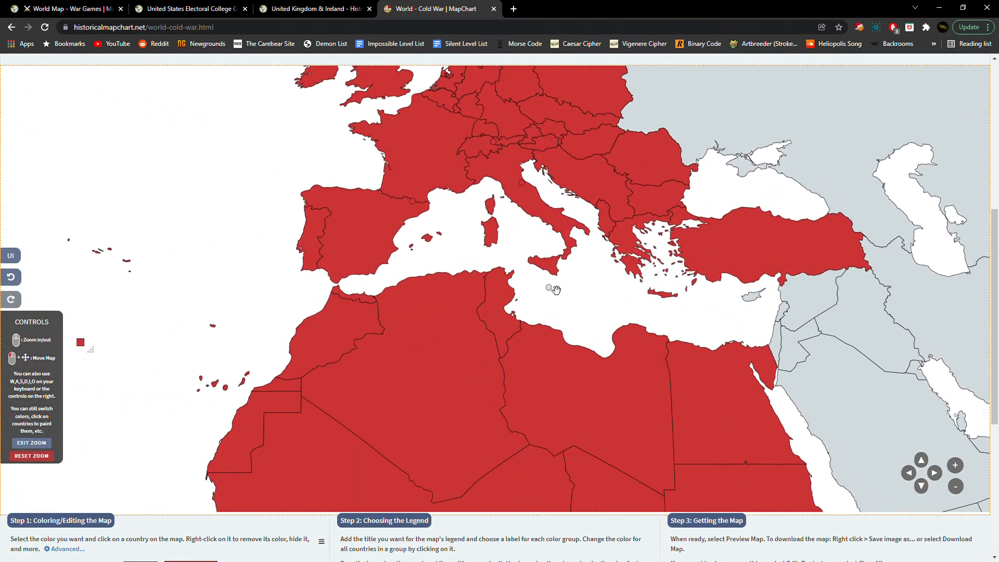
pyautogui.scroll(2, 553, 295)
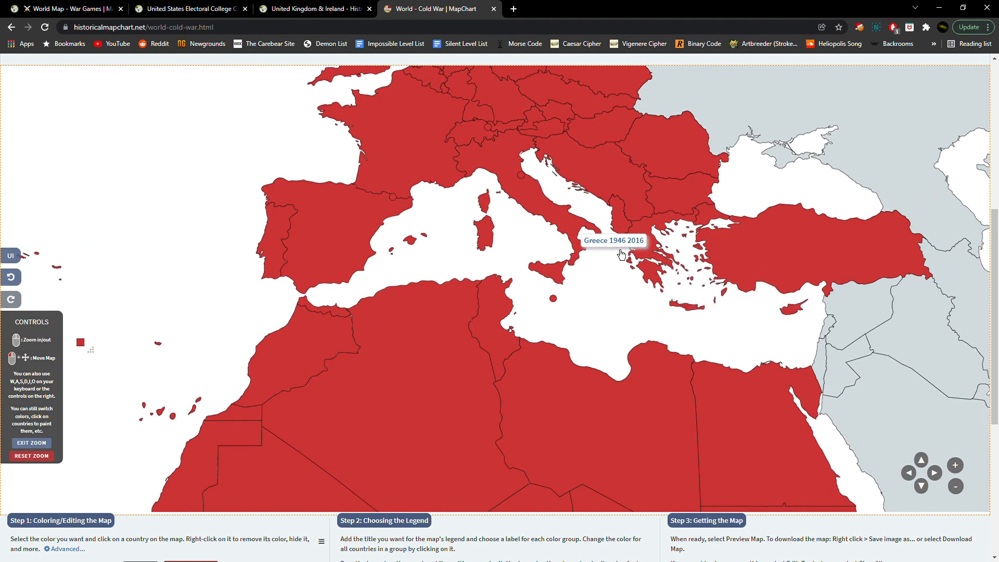
pyautogui.scroll(3, 526, 185)
pyautogui.scroll(1, 526, 185)
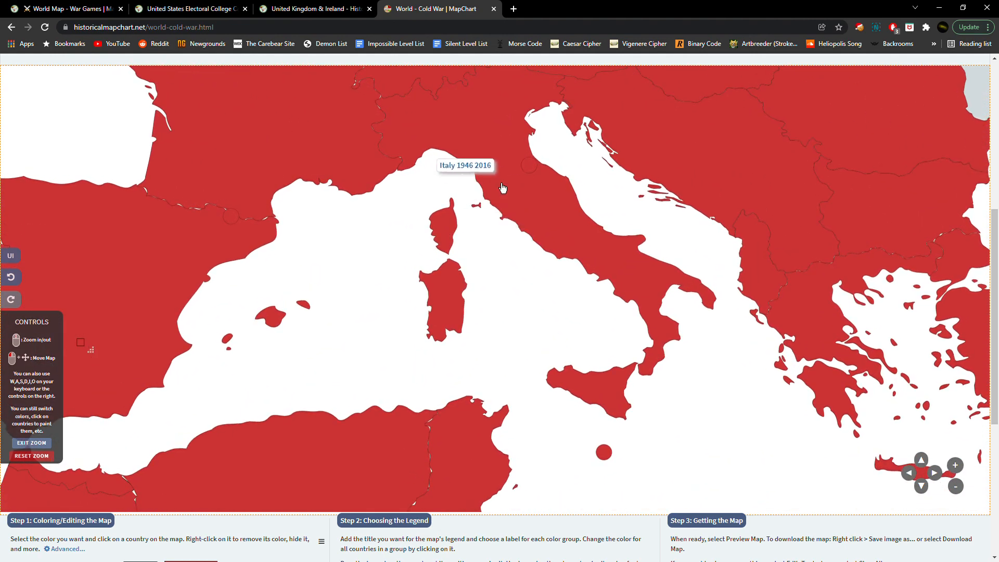
pyautogui.scroll(1, 541, 204)
pyautogui.scroll(2, 508, 156)
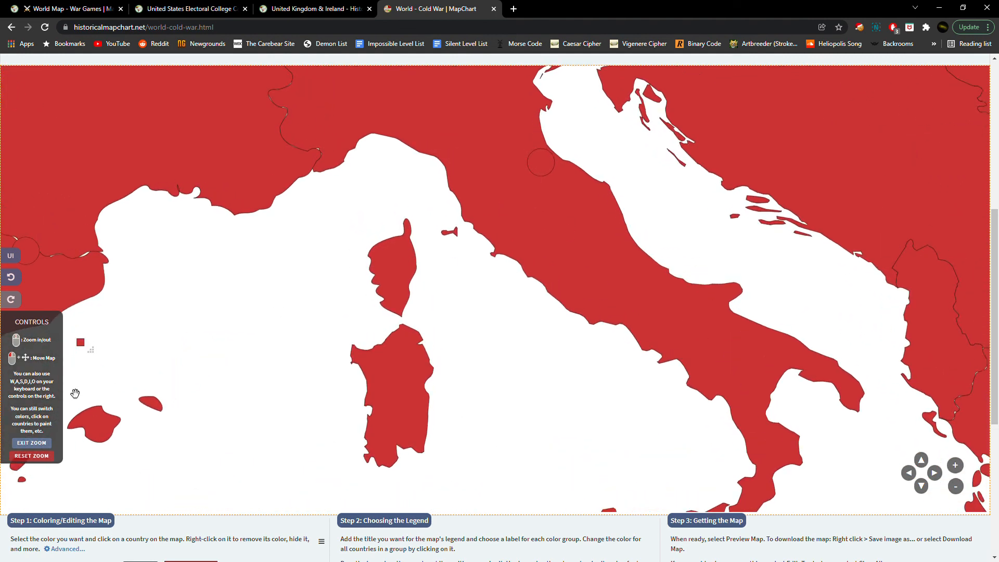
pyautogui.click(31, 456)
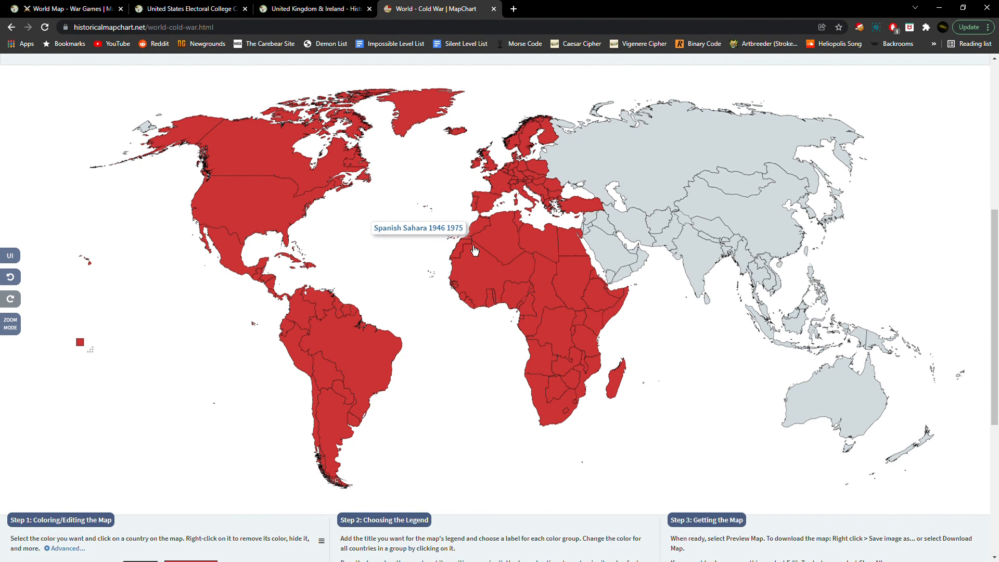
# Color the Soviet Union, Middle East, China, Mongolia, Indian subcontinent, Burma and Ceylon red.
pyautogui.moveTo(542, 219)
pyautogui.mouseDown()
pyautogui.moveTo(624, 192)
pyautogui.moveTo(612, 252)
pyautogui.moveTo(593, 238)
pyautogui.mouseUp()
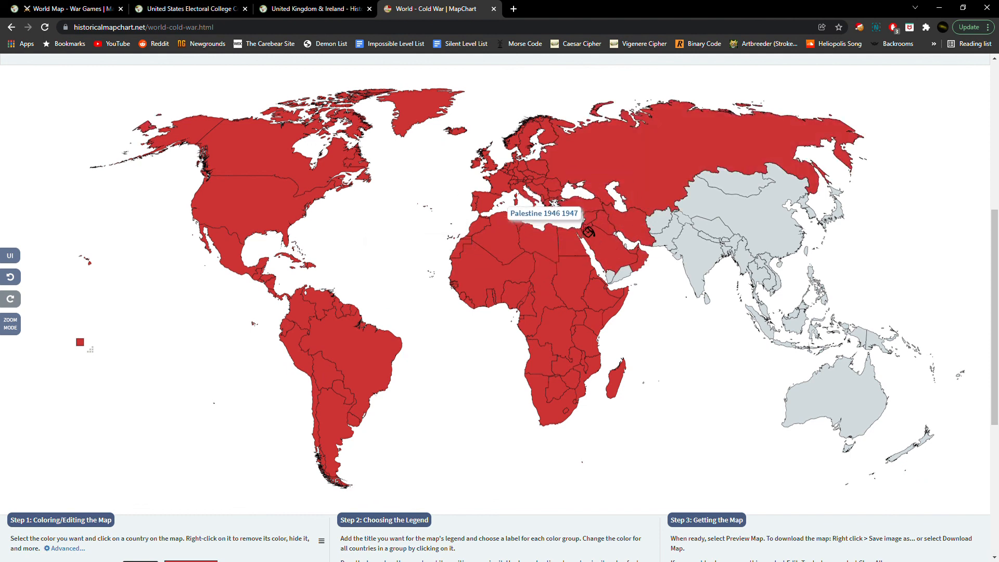
pyautogui.click(614, 279)
pyautogui.moveTo(614, 278)
pyautogui.mouseDown()
pyautogui.moveTo(760, 188)
pyautogui.moveTo(658, 211)
pyautogui.moveTo(723, 229)
pyautogui.moveTo(711, 240)
pyautogui.mouseUp()
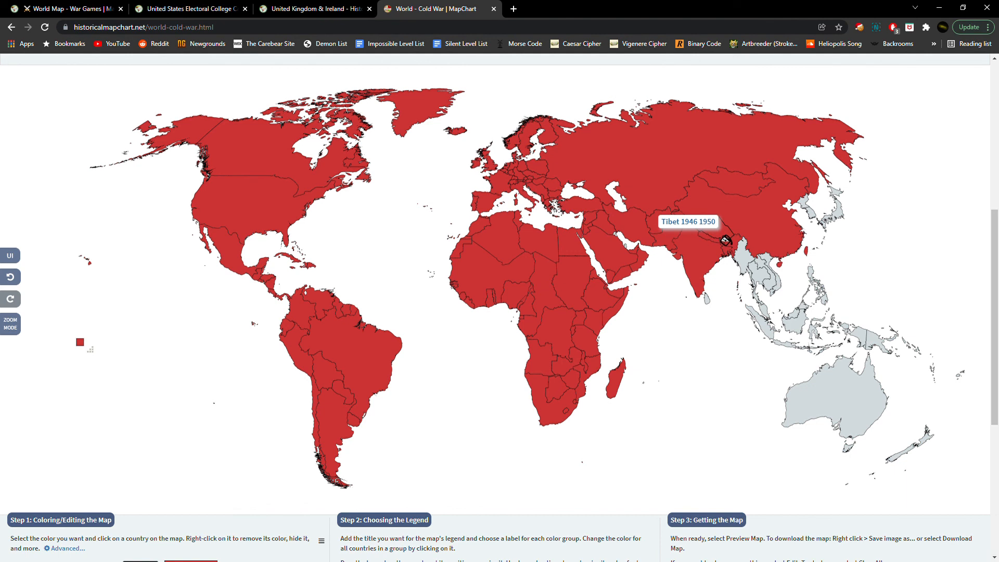
pyautogui.click(744, 258)
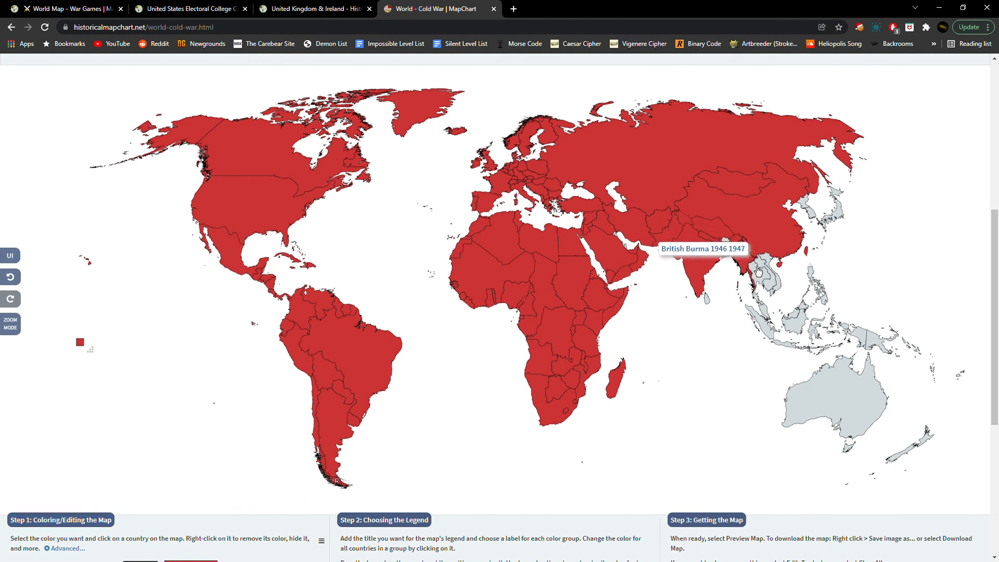
pyautogui.click(726, 241)
pyautogui.click(706, 300)
# Color mainland Southeast Asia, Korea and Japan red.
pyautogui.click(758, 270)
pyautogui.click(770, 284)
pyautogui.click(779, 280)
pyautogui.click(767, 268)
pyautogui.click(768, 258)
pyautogui.click(811, 215)
pyautogui.click(803, 202)
pyautogui.click(838, 214)
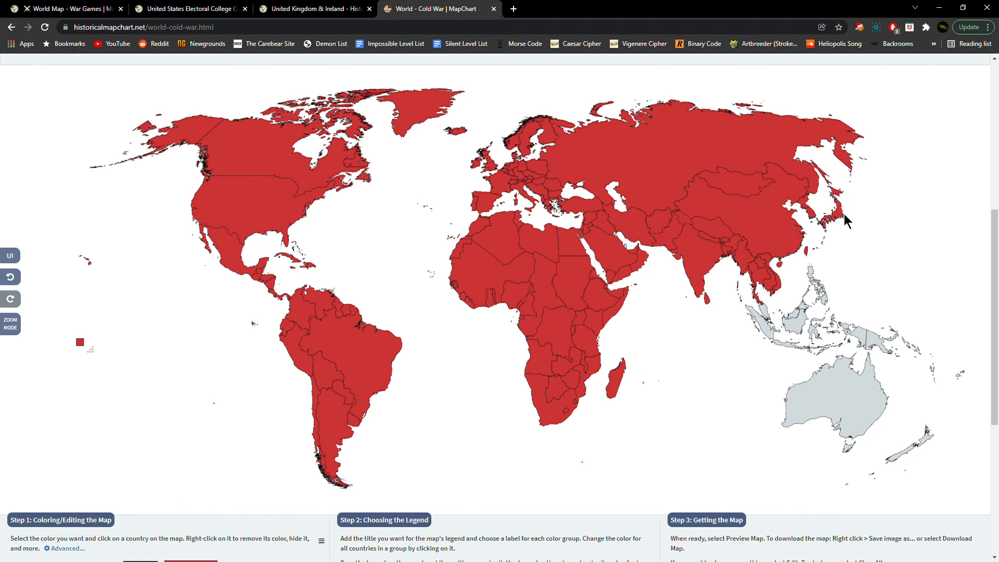
# Color the Southeast Asian islands, New Guinea, Australia and New Zealand red.
pyautogui.click(795, 324)
pyautogui.click(764, 313)
pyautogui.click(879, 341)
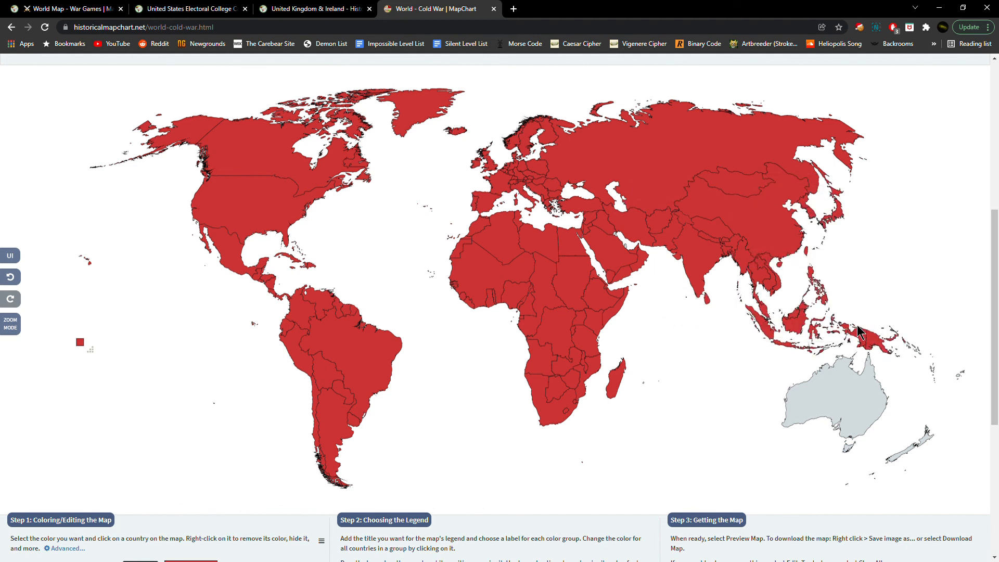
pyautogui.click(856, 399)
pyautogui.click(922, 441)
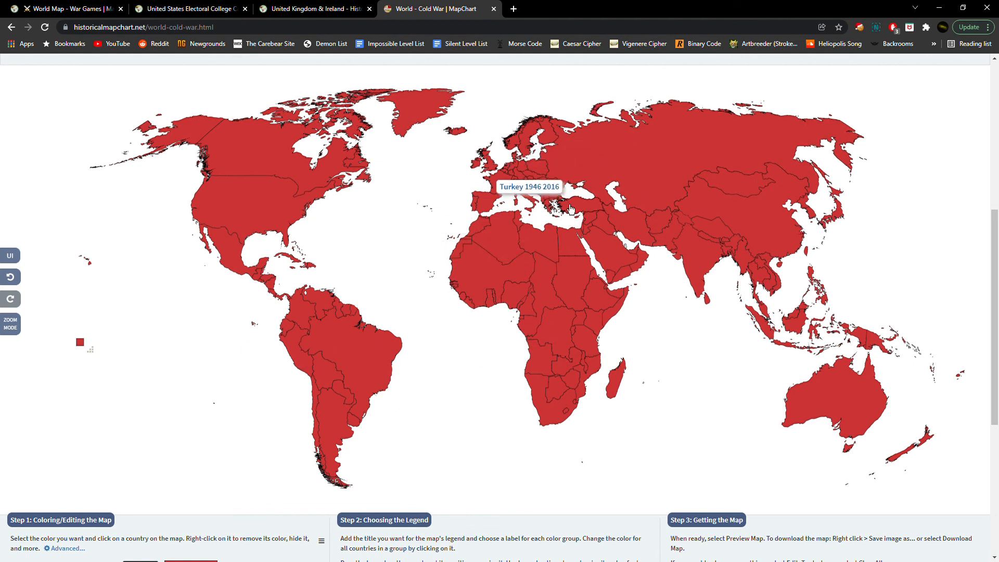
# Set the map year to 1948 and examine Ceylon.
pyautogui.scroll(3, 603, 297)
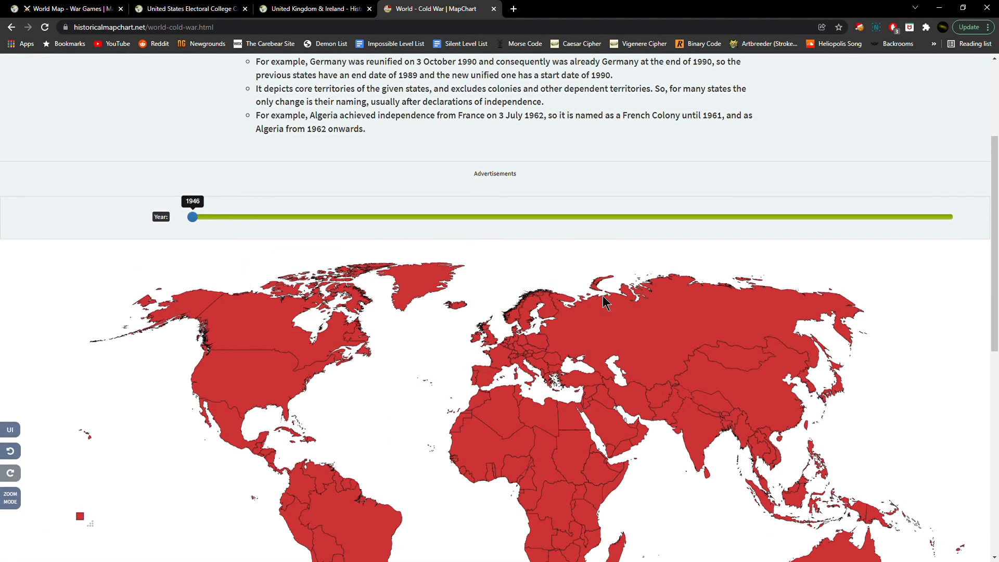
pyautogui.moveTo(994, 199); pyautogui.dragTo(995, 258)
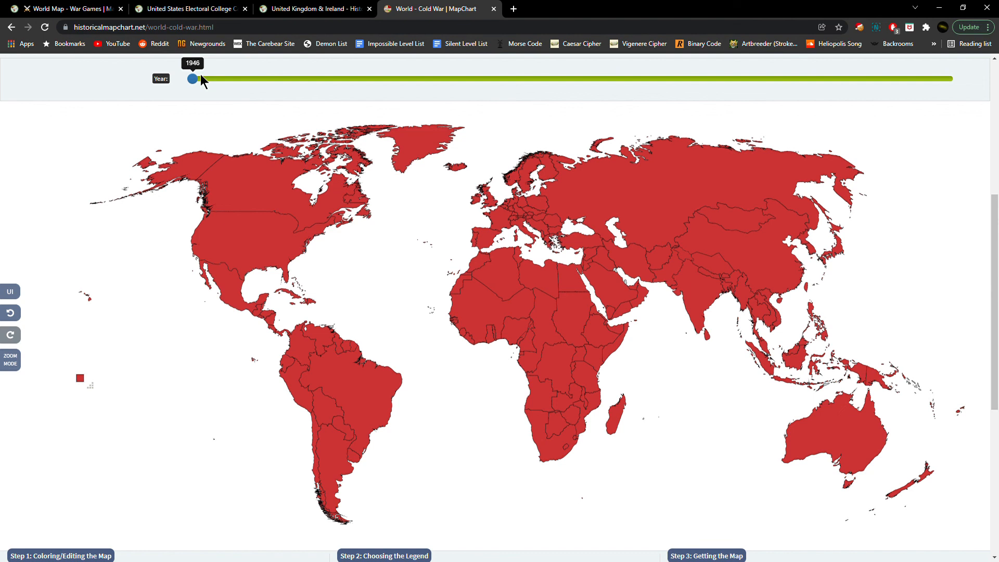
pyautogui.moveTo(191, 79); pyautogui.dragTo(216, 85)
pyautogui.moveTo(205, 83); pyautogui.dragTo(215, 85)
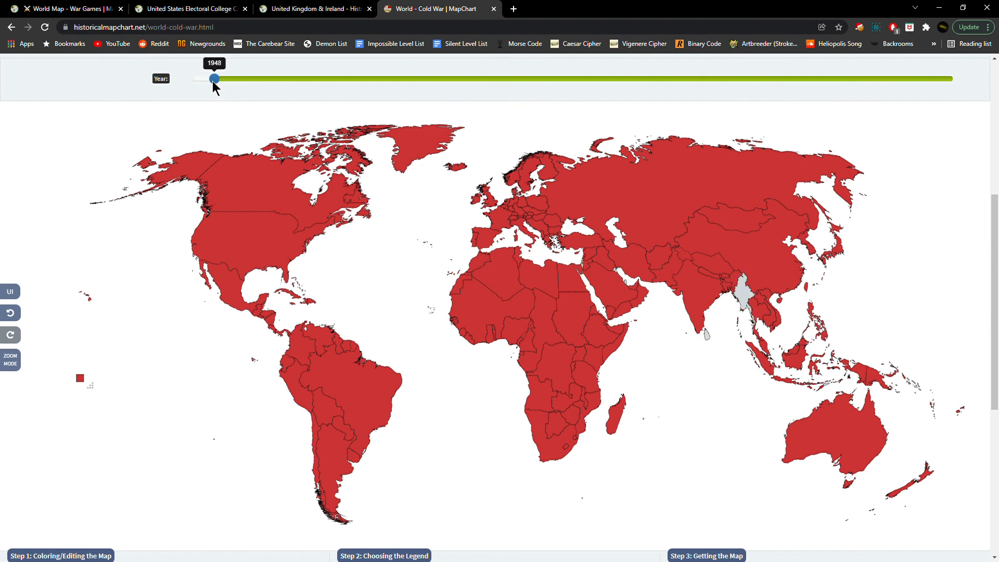
pyautogui.moveTo(714, 349)
# Set the map year to 1947 and check the names and lifetimes of Burma and Ceylon.
pyautogui.moveTo(209, 80); pyautogui.dragTo(204, 80)
pyautogui.moveTo(751, 298)
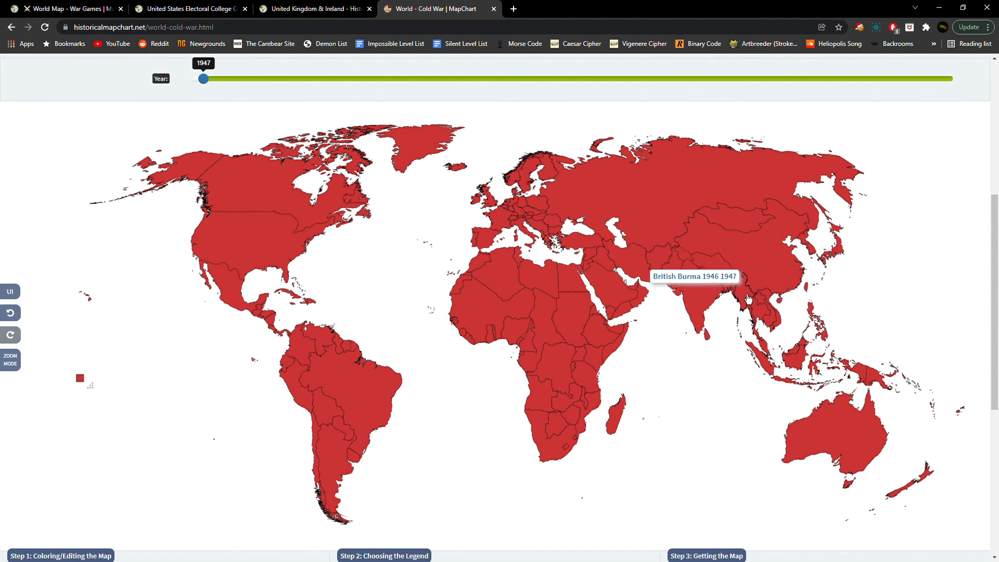
pyautogui.moveTo(711, 343)
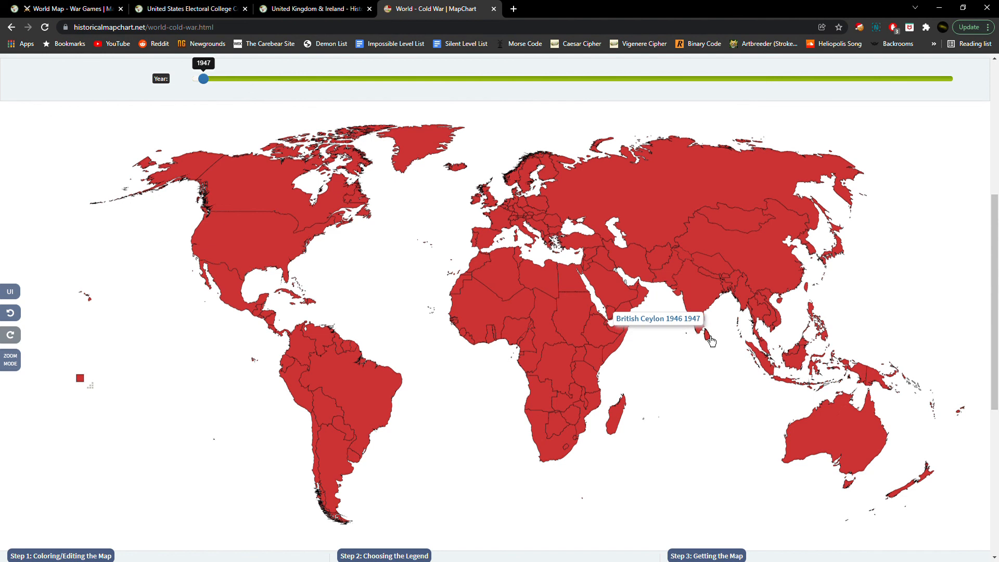
# Compare the borders of 1946 and 1948 by switching the map year between them, ending at 1948.
pyautogui.moveTo(204, 79); pyautogui.dragTo(213, 80)
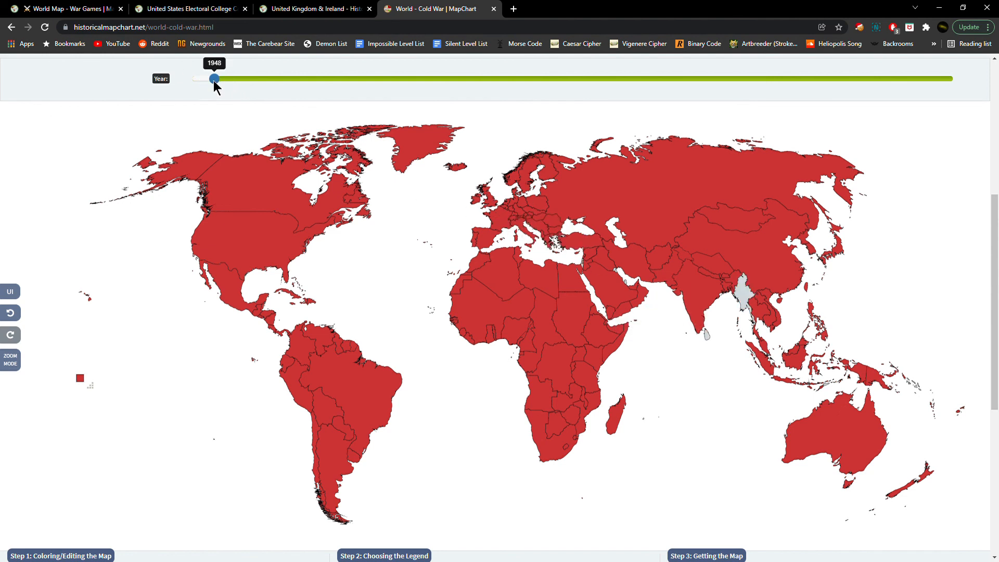
pyautogui.click(195, 80)
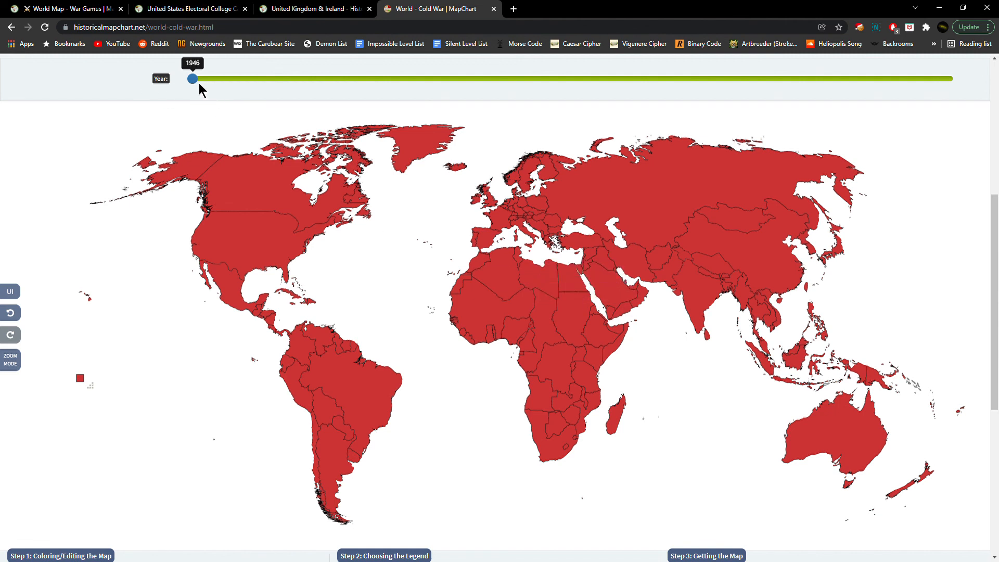
pyautogui.moveTo(209, 84); pyautogui.dragTo(214, 85)
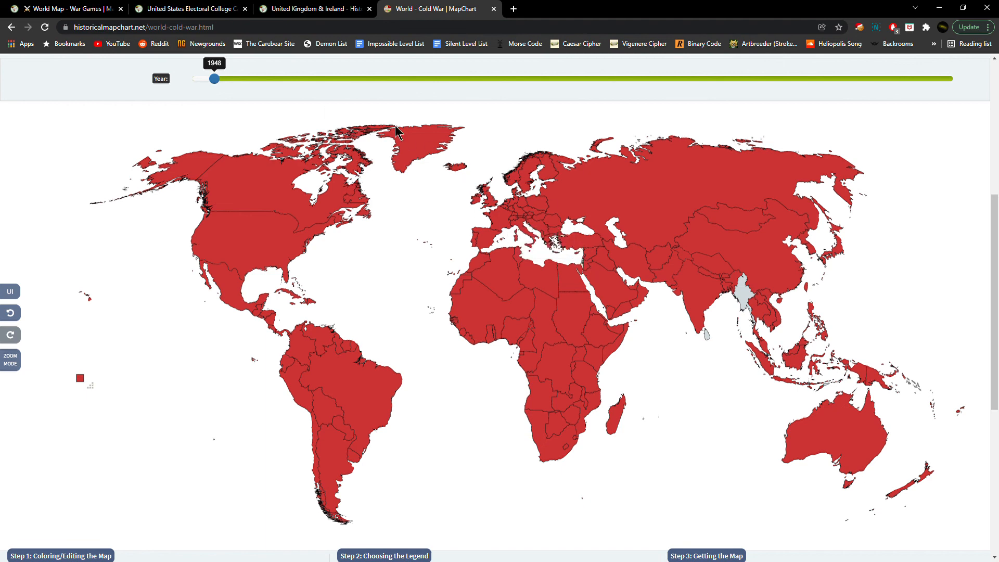
# Advance the map year to 1949 and return it to 1948 to compare the borders.
pyautogui.moveTo(210, 82)
pyautogui.mouseDown()
pyautogui.moveTo(234, 78)
pyautogui.moveTo(217, 77)
pyautogui.moveTo(225, 79)
pyautogui.mouseUp()
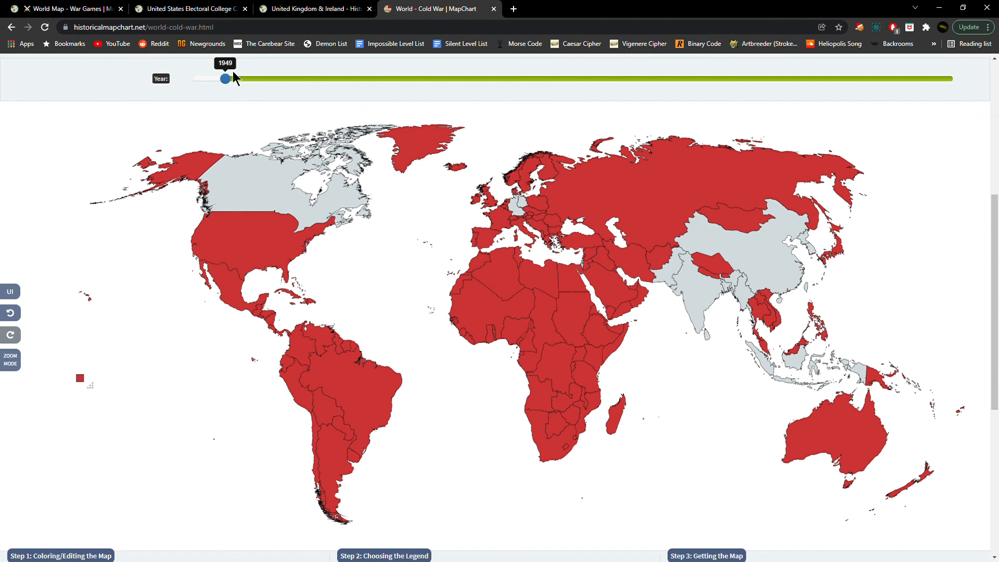
pyautogui.moveTo(233, 78); pyautogui.dragTo(217, 91)
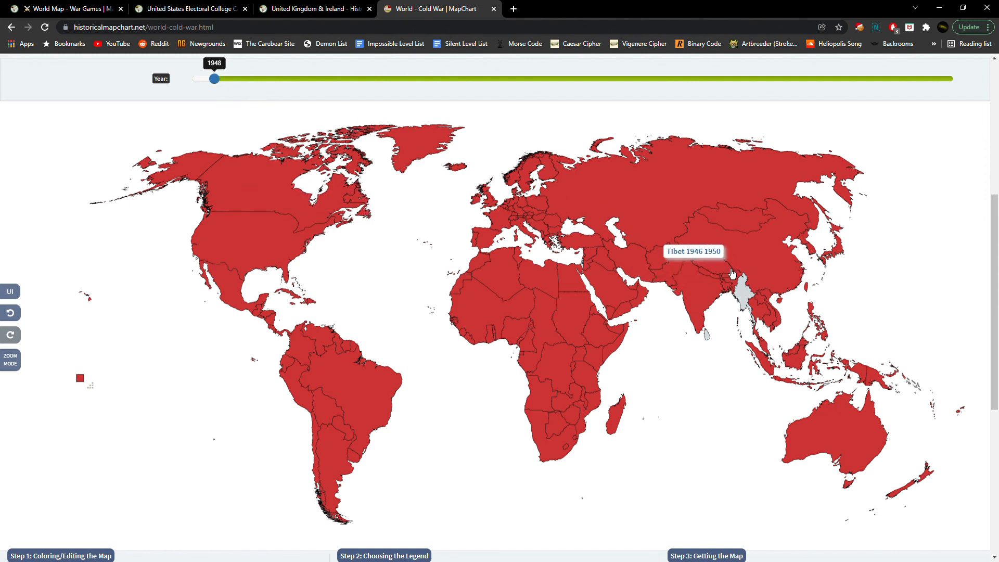
pyautogui.moveTo(216, 81)
pyautogui.mouseDown()
pyautogui.moveTo(227, 81)
pyautogui.moveTo(216, 81)
pyautogui.mouseUp()
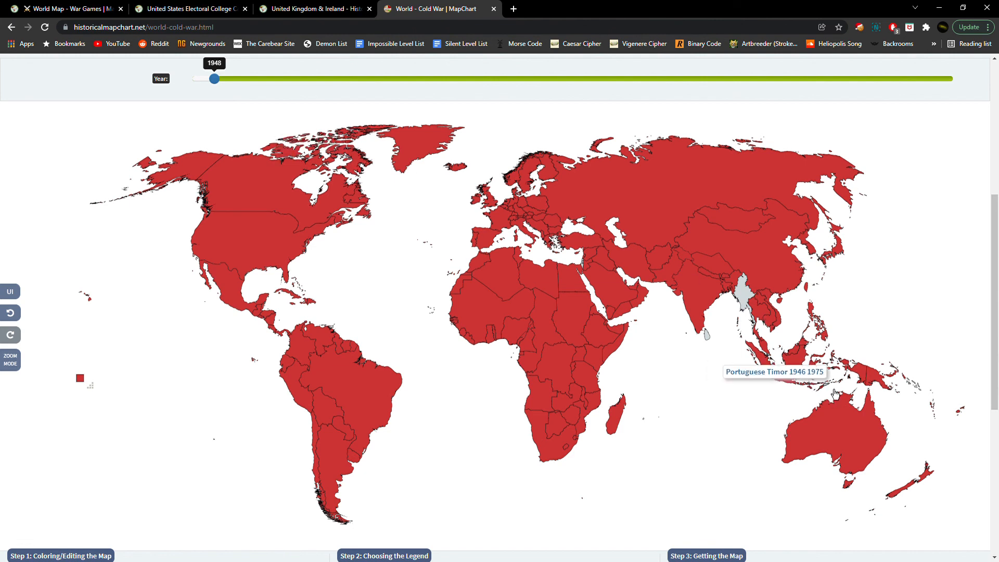
# Switch the map year between 1949 and 1948 to compare the borders, ending at 1949.
pyautogui.moveTo(216, 79); pyautogui.dragTo(224, 81)
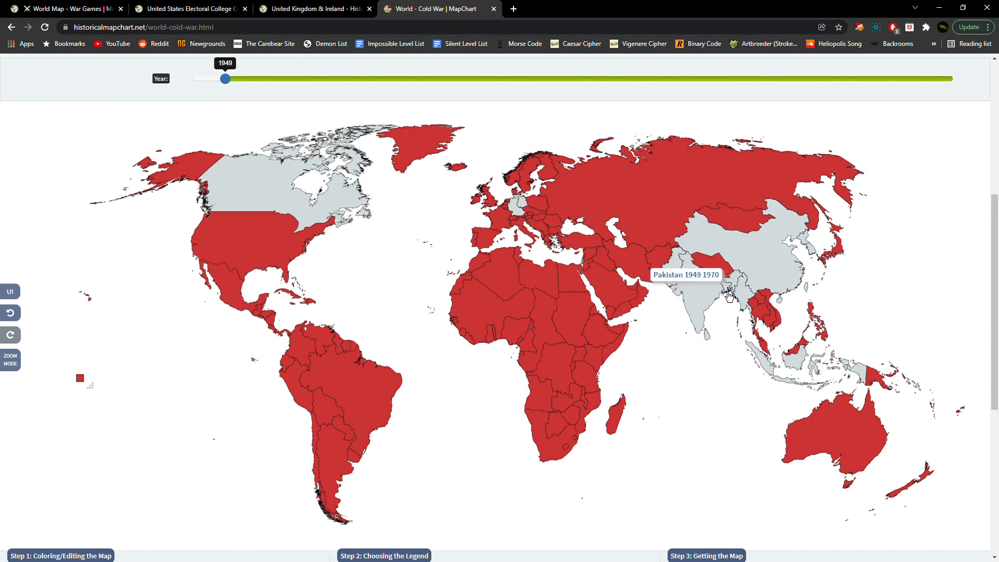
pyautogui.click(214, 74)
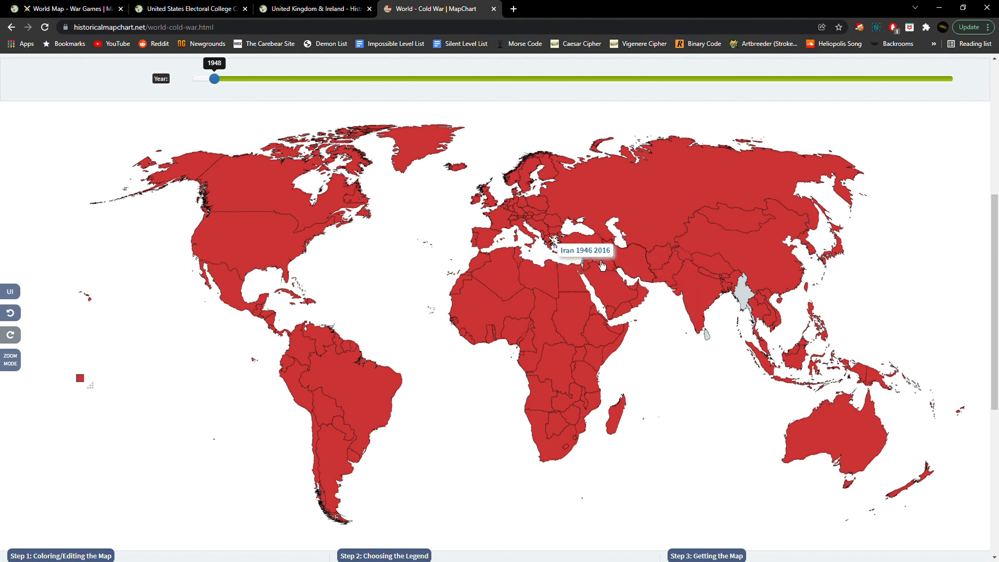
pyautogui.moveTo(215, 78); pyautogui.dragTo(229, 79)
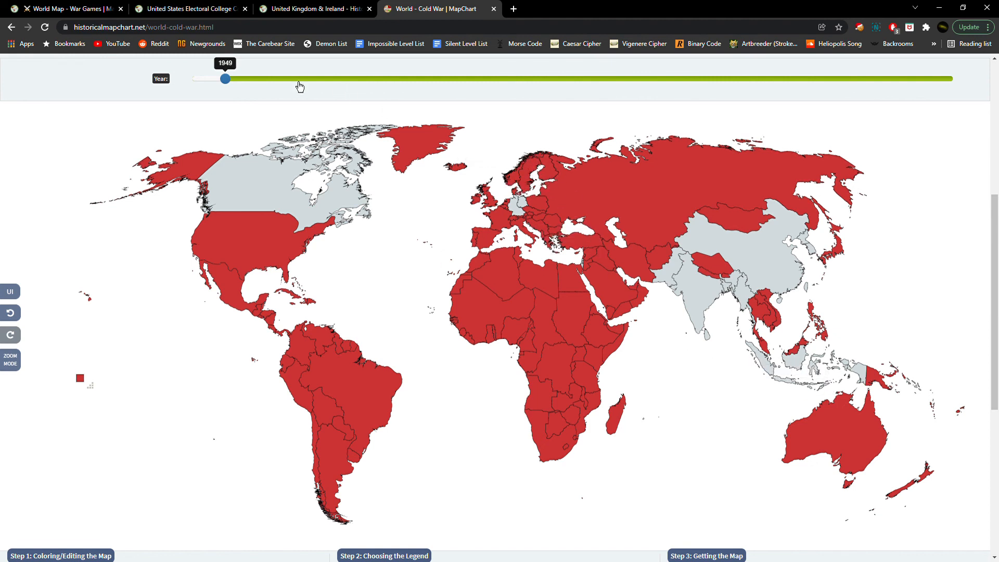
# Set the map year to 1950 and check the names and lifetimes of Libya and Tibet.
pyautogui.moveTo(236, 80)
pyautogui.mouseDown()
pyautogui.moveTo(248, 83)
pyautogui.moveTo(195, 79)
pyautogui.moveTo(244, 73)
pyautogui.moveTo(233, 74)
pyautogui.mouseUp()
pyautogui.moveTo(541, 286)
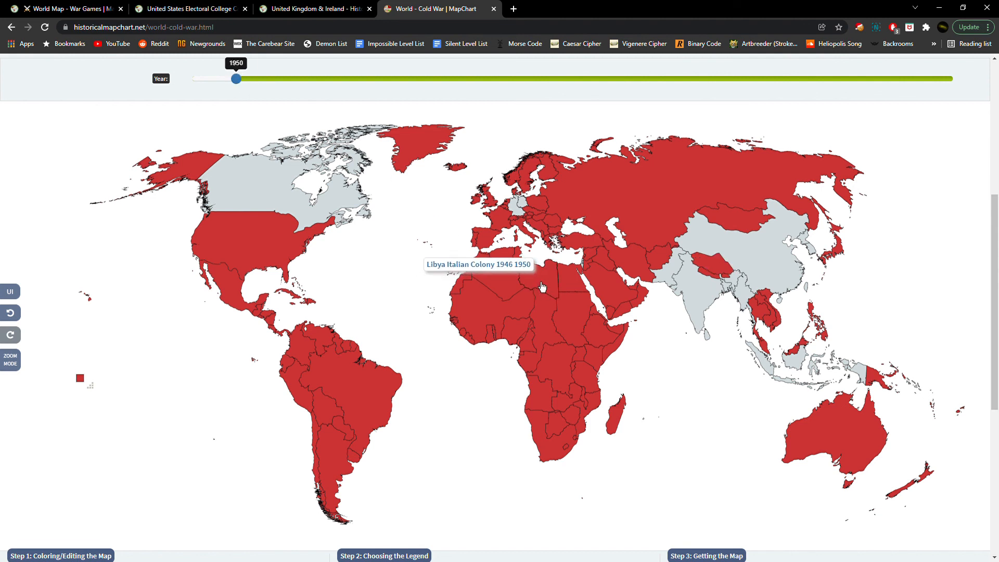
pyautogui.moveTo(725, 272)
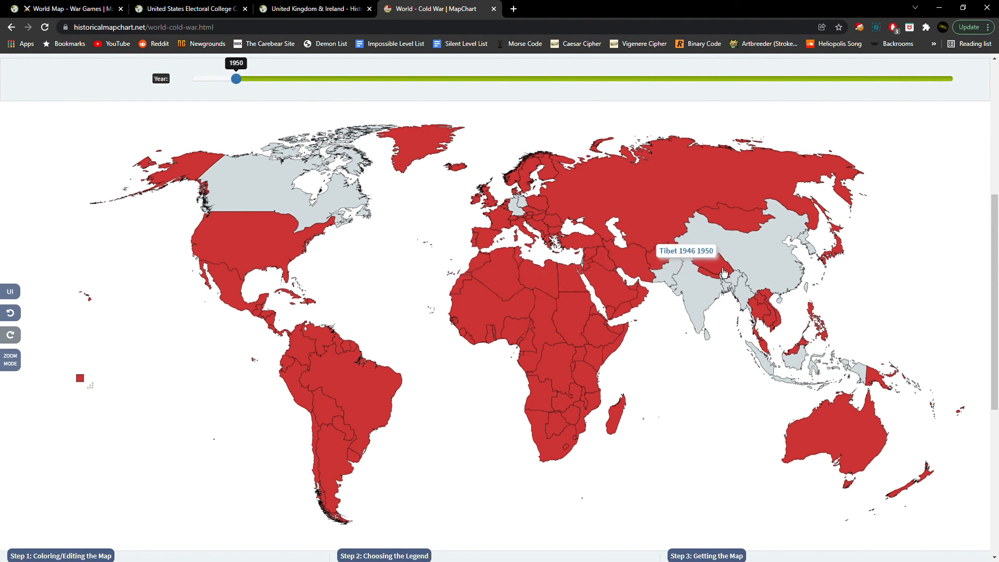
# Set the map year to 1951 and check the names and lifetimes of Libya and Eritrea.
pyautogui.moveTo(237, 76); pyautogui.dragTo(247, 76)
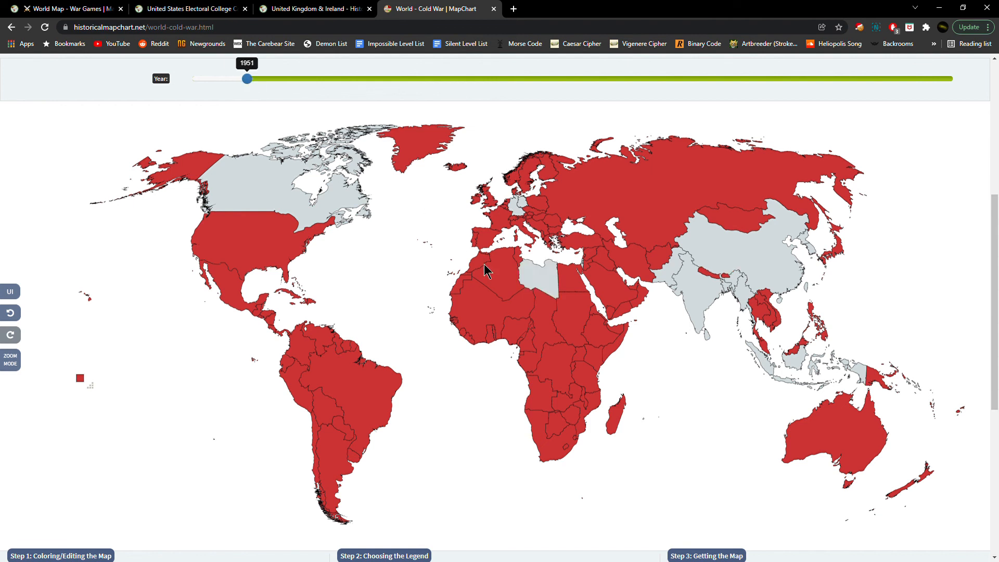
pyautogui.moveTo(558, 283)
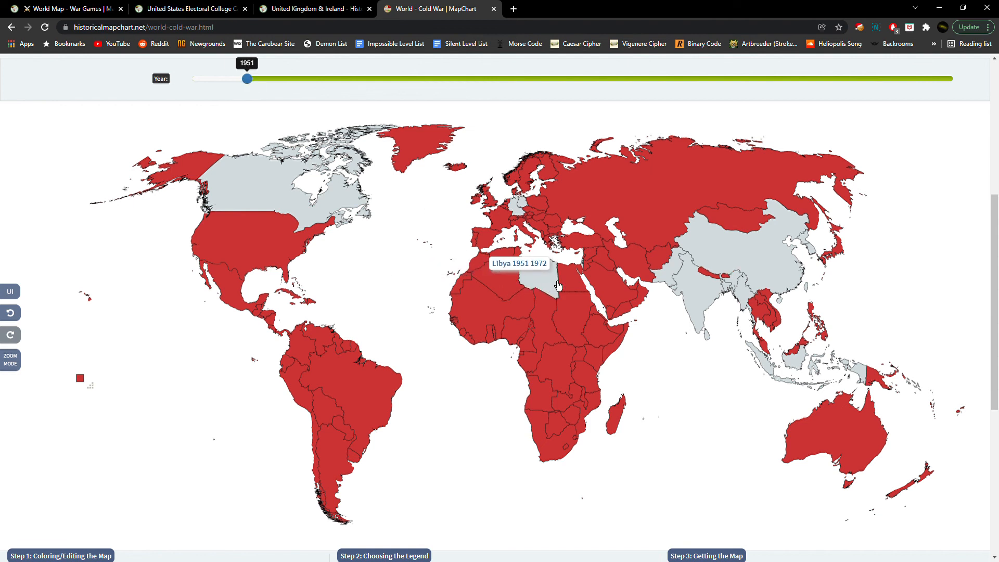
pyautogui.moveTo(246, 81); pyautogui.dragTo(252, 79)
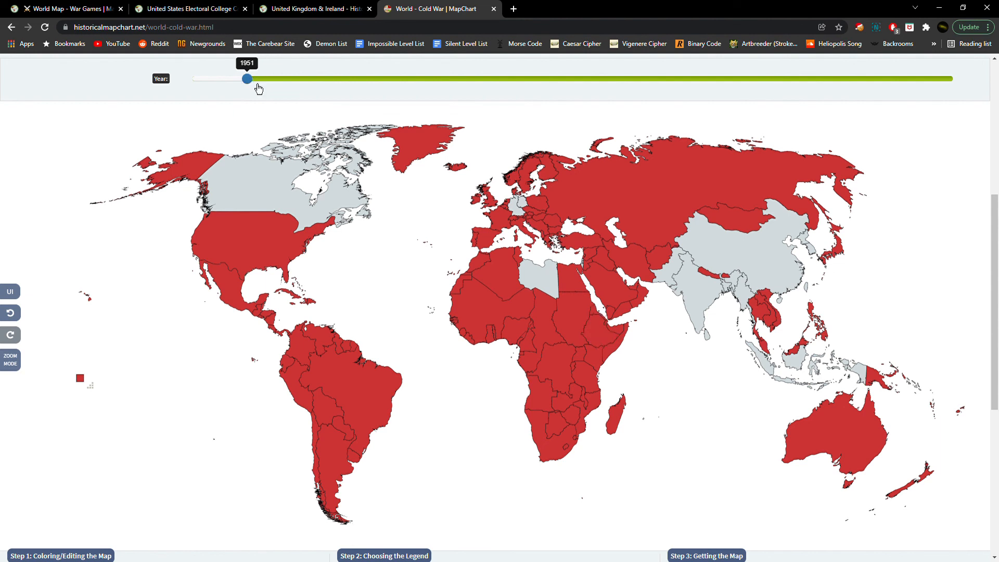
pyautogui.moveTo(601, 319)
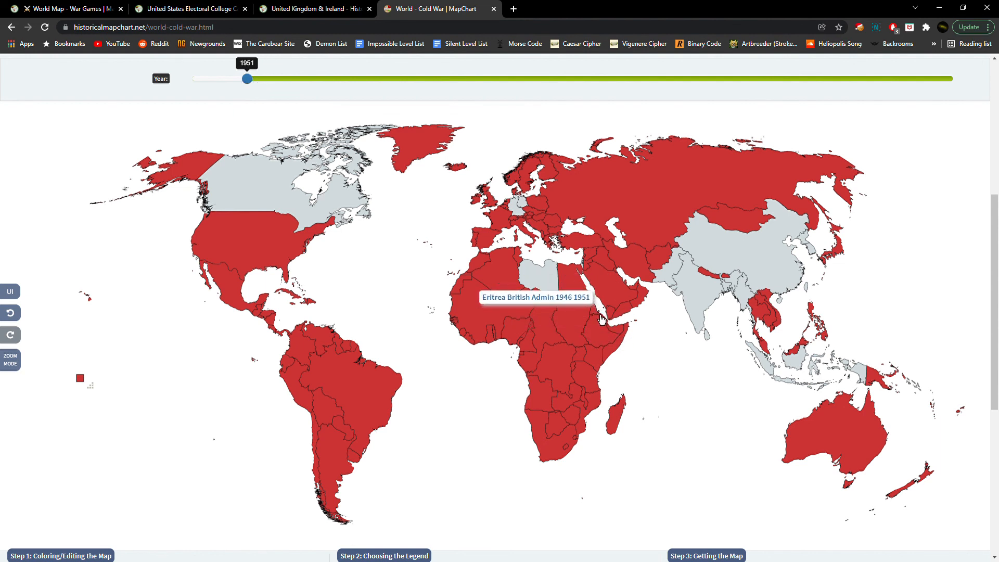
# Advance the map year through 1952 and 1953 to 1954, examining the changes in Indochina.
pyautogui.moveTo(250, 80); pyautogui.dragTo(254, 80)
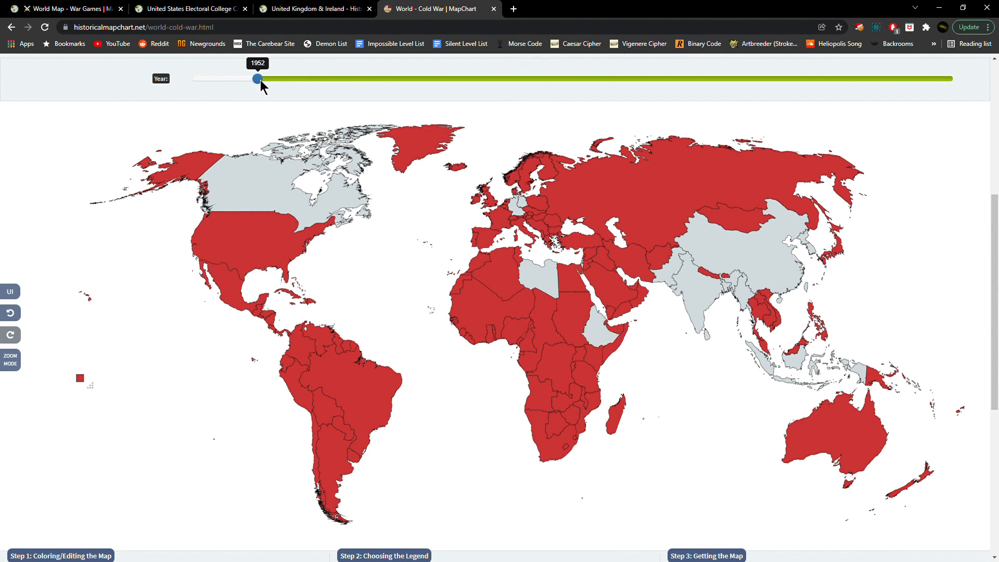
pyautogui.moveTo(263, 81); pyautogui.dragTo(269, 82)
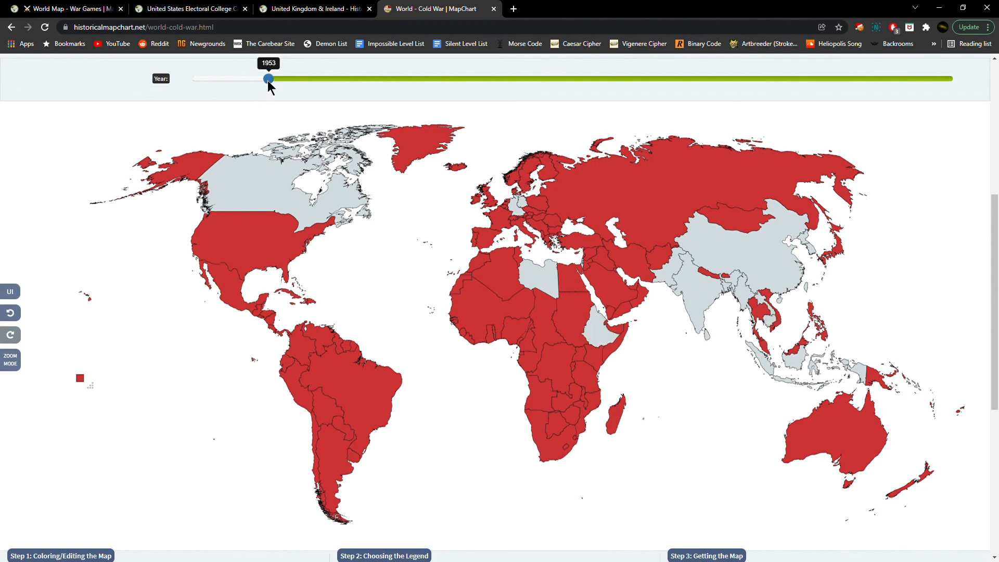
pyautogui.moveTo(777, 329)
pyautogui.moveTo(269, 83); pyautogui.dragTo(280, 85)
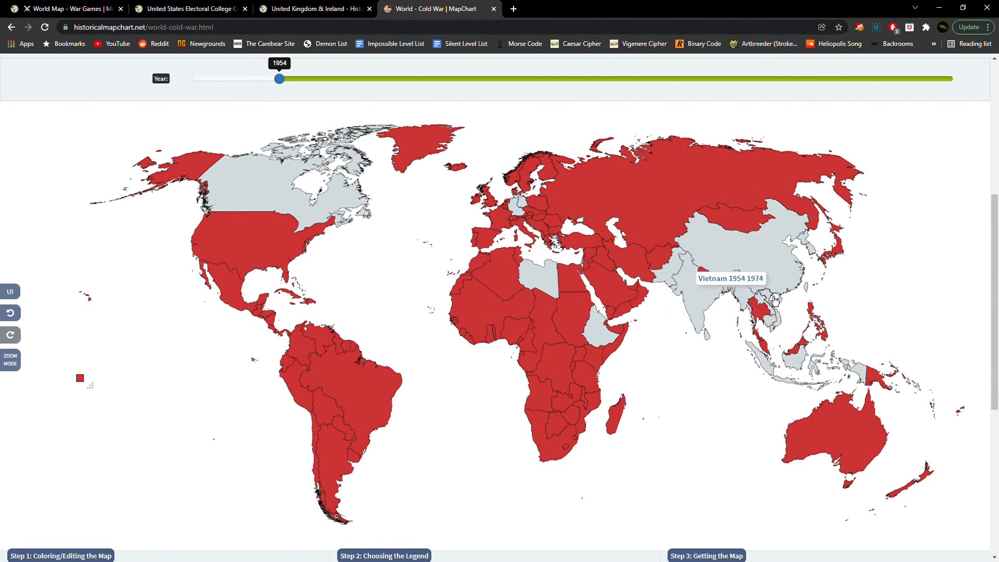
# Advance the map year through 1955 to 1956 and examine the territories around Sudan and central Africa.
pyautogui.moveTo(277, 82); pyautogui.dragTo(289, 85)
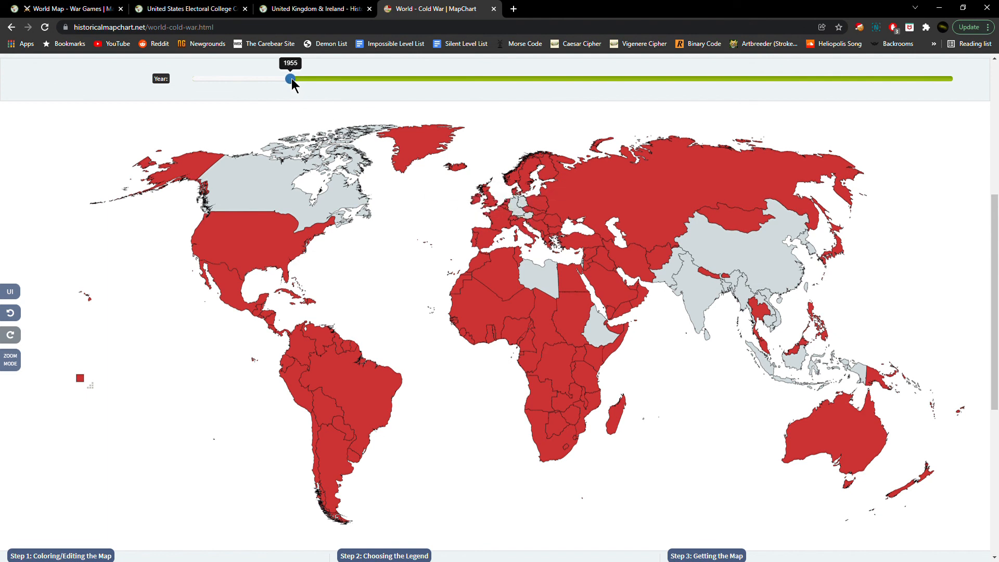
pyautogui.moveTo(291, 81)
pyautogui.mouseDown()
pyautogui.moveTo(305, 87)
pyautogui.moveTo(292, 80)
pyautogui.mouseUp()
pyautogui.moveTo(294, 80); pyautogui.dragTo(307, 86)
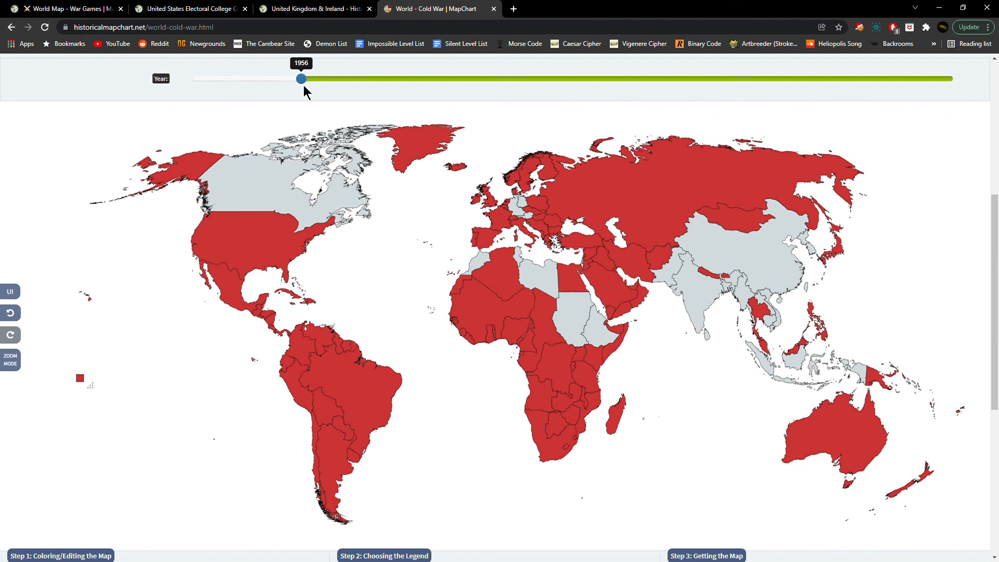
pyautogui.moveTo(560, 329)
pyautogui.moveTo(526, 348)
# Set the map year to 1957 and examine West Africa and Syria.
pyautogui.moveTo(301, 78); pyautogui.dragTo(311, 78)
pyautogui.moveTo(499, 339)
pyautogui.moveTo(311, 79)
pyautogui.mouseDown()
pyautogui.moveTo(323, 79)
pyautogui.moveTo(312, 79)
pyautogui.mouseUp()
pyautogui.moveTo(497, 305)
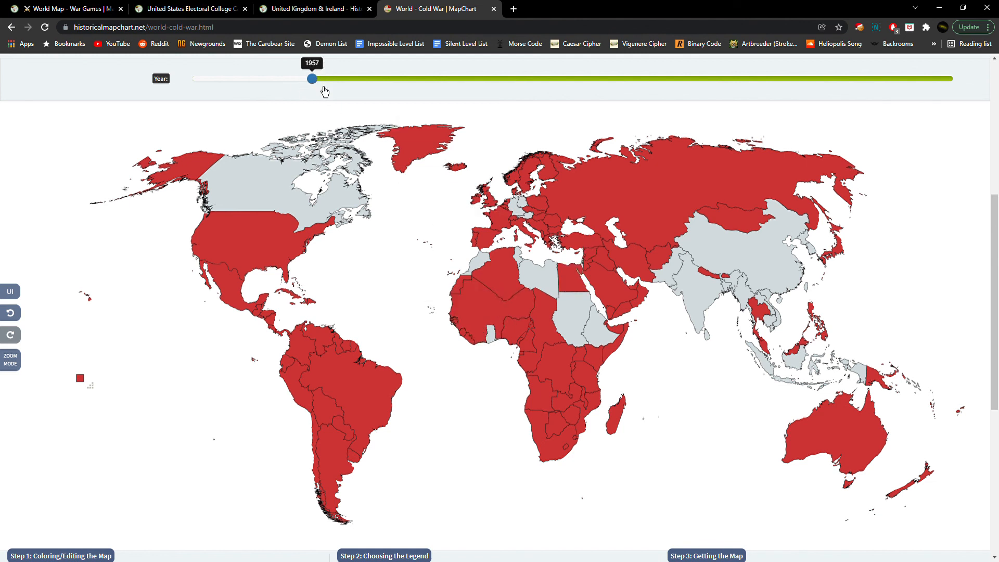
pyautogui.moveTo(595, 259)
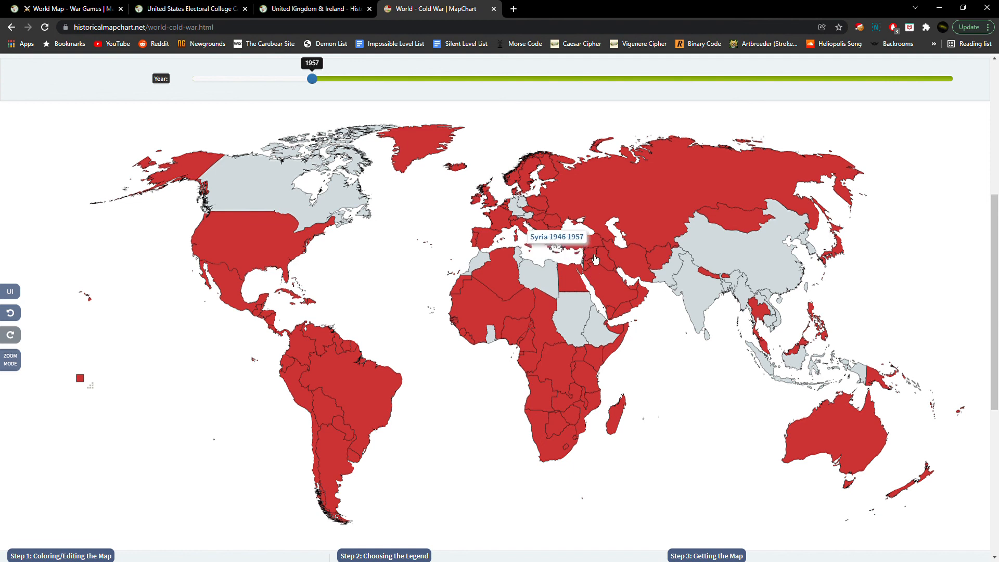
# Set the map year to 1958 and check French West Africa, Guinea and the Syria region.
pyautogui.moveTo(314, 78); pyautogui.dragTo(328, 83)
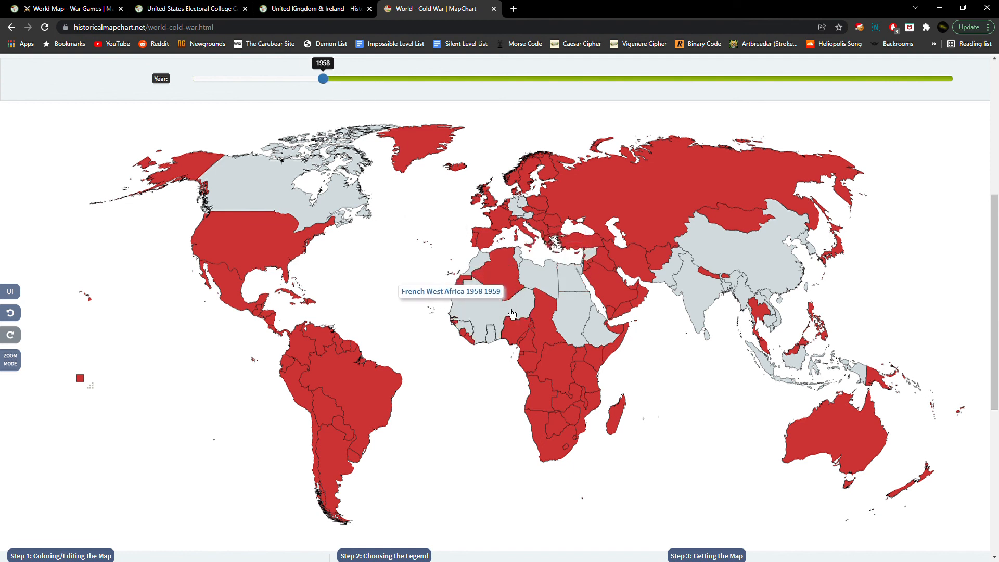
pyautogui.moveTo(478, 341)
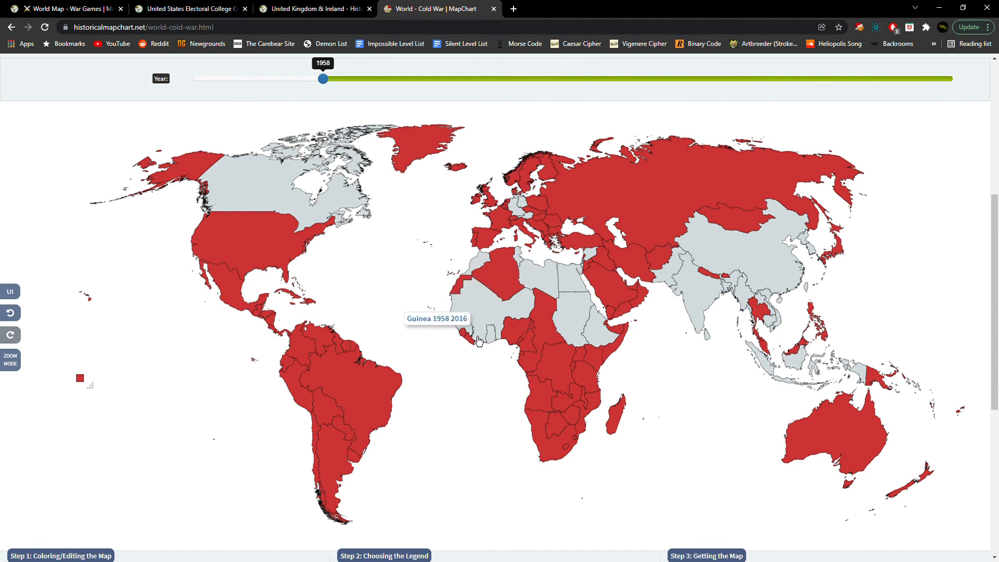
pyautogui.moveTo(596, 257)
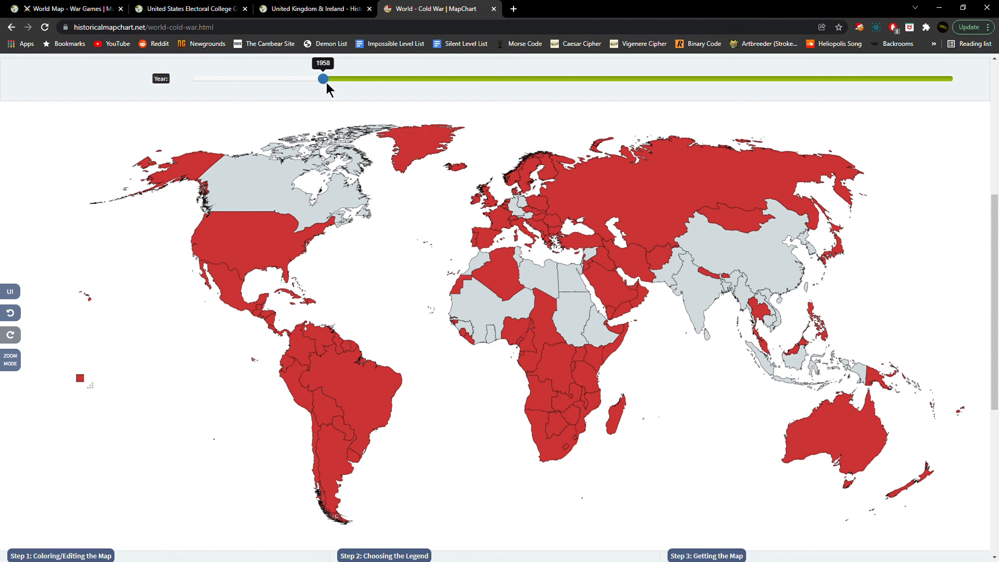
# Advance the map year to 1960 and compare Africa's borders with those of 1959, ending at 1960.
pyautogui.moveTo(335, 85)
pyautogui.mouseDown()
pyautogui.moveTo(348, 89)
pyautogui.moveTo(337, 87)
pyautogui.mouseUp()
pyautogui.moveTo(335, 81); pyautogui.dragTo(343, 82)
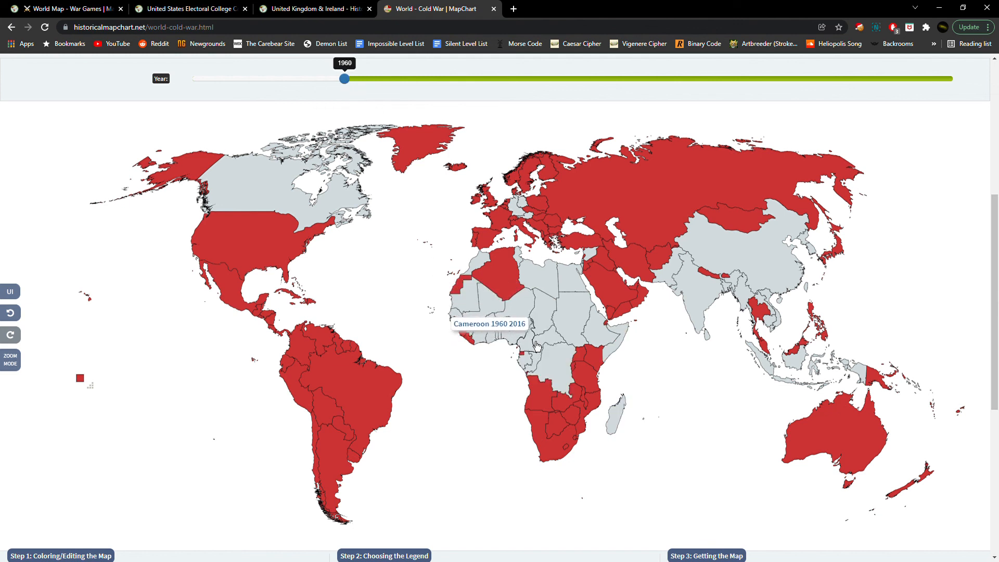
pyautogui.moveTo(336, 77)
pyautogui.mouseDown()
pyautogui.moveTo(357, 78)
pyautogui.moveTo(333, 83)
pyautogui.moveTo(355, 86)
pyautogui.moveTo(348, 93)
pyautogui.mouseUp()
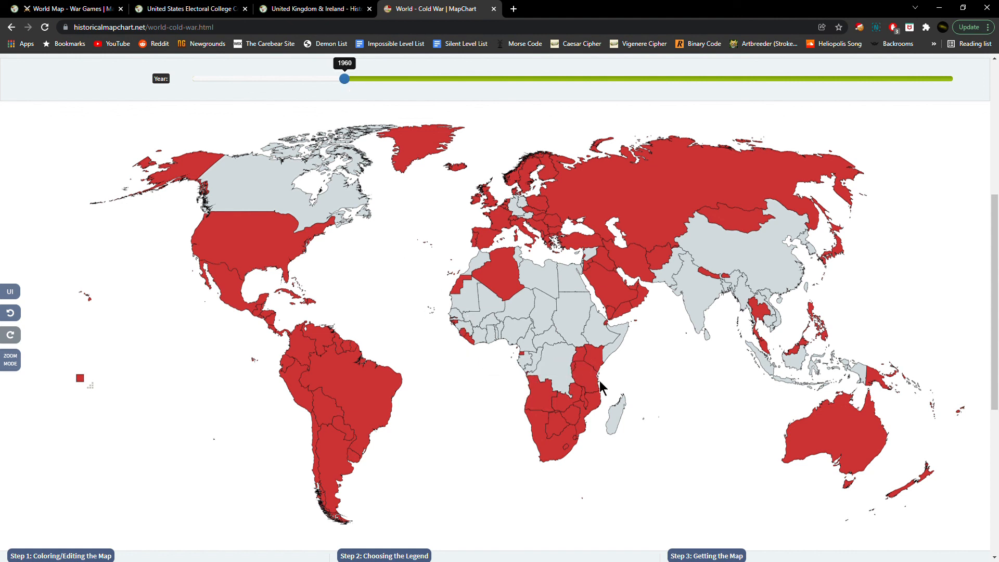
# Check the names and lifetimes of Tanganyika, Sierra Leone and Czechoslovakia on the 1960 map.
pyautogui.moveTo(597, 386)
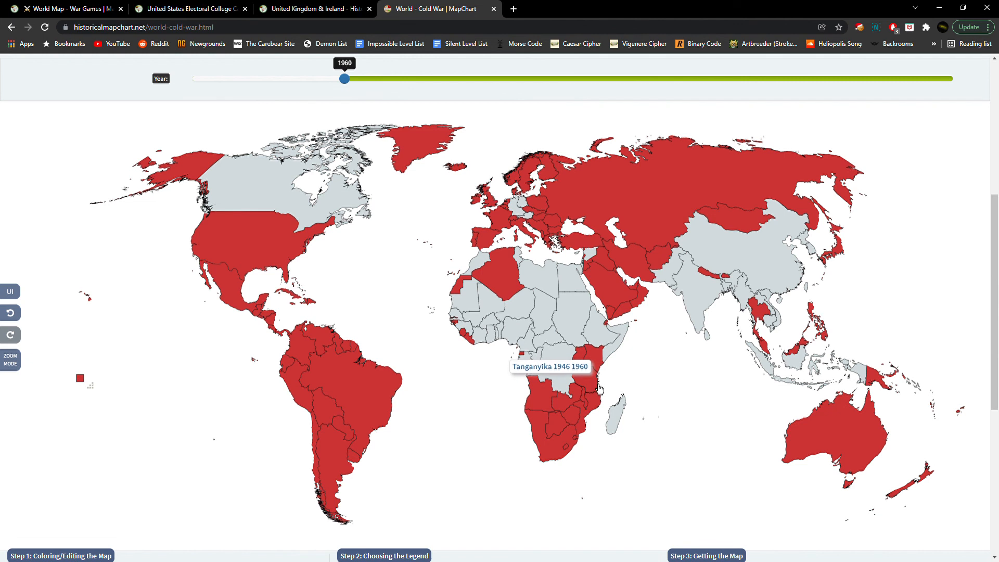
pyautogui.moveTo(343, 78); pyautogui.dragTo(346, 80)
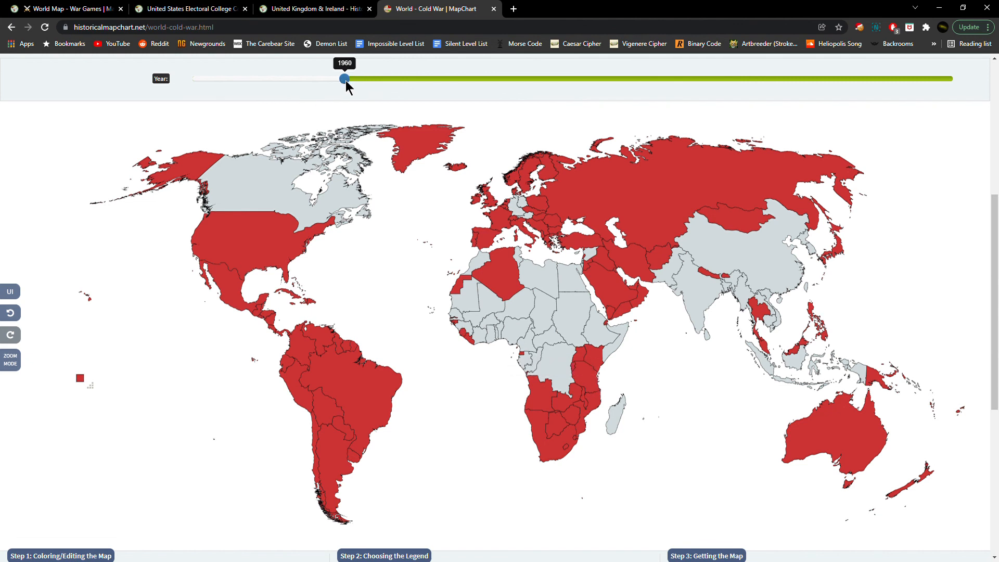
pyautogui.moveTo(468, 339)
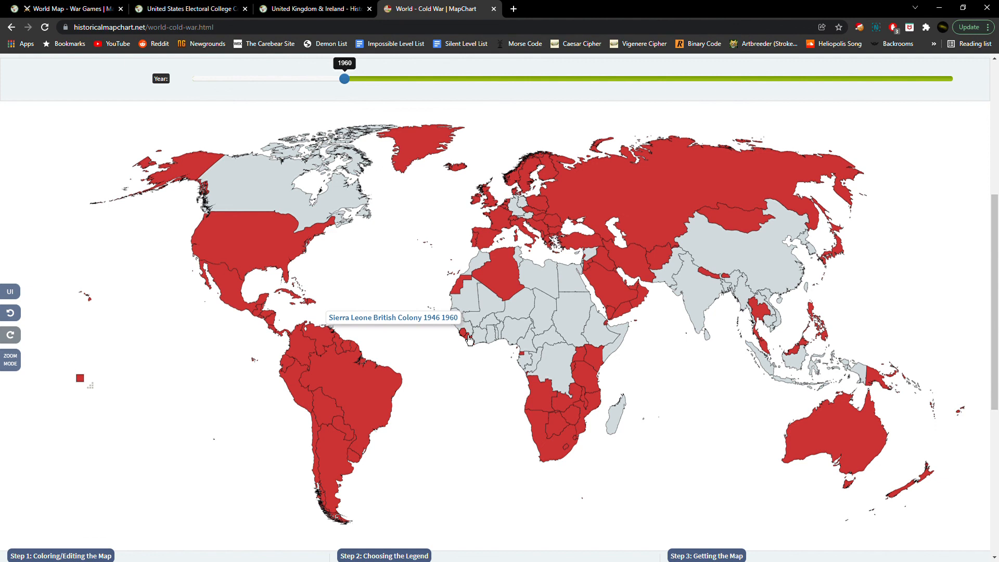
pyautogui.moveTo(498, 194)
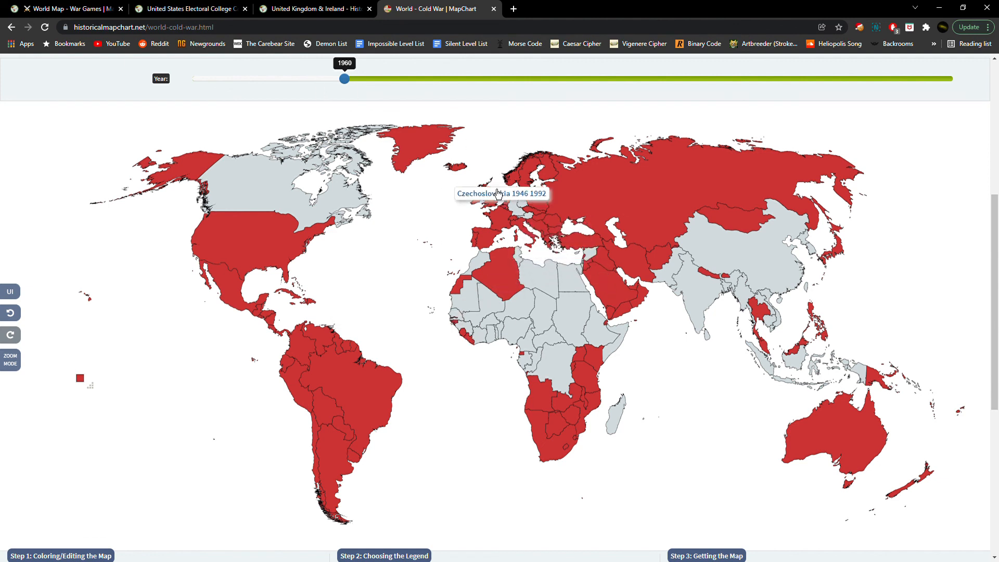
# Set the map year to 1961 and examine East Africa, West Africa and Syria.
pyautogui.moveTo(344, 79); pyautogui.dragTo(356, 79)
pyautogui.moveTo(586, 385)
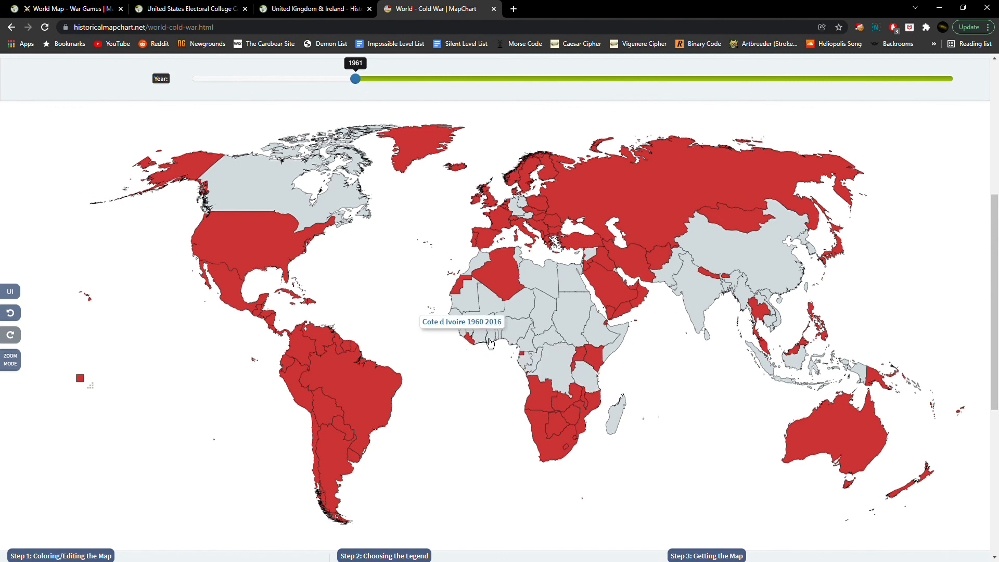
pyautogui.moveTo(578, 273)
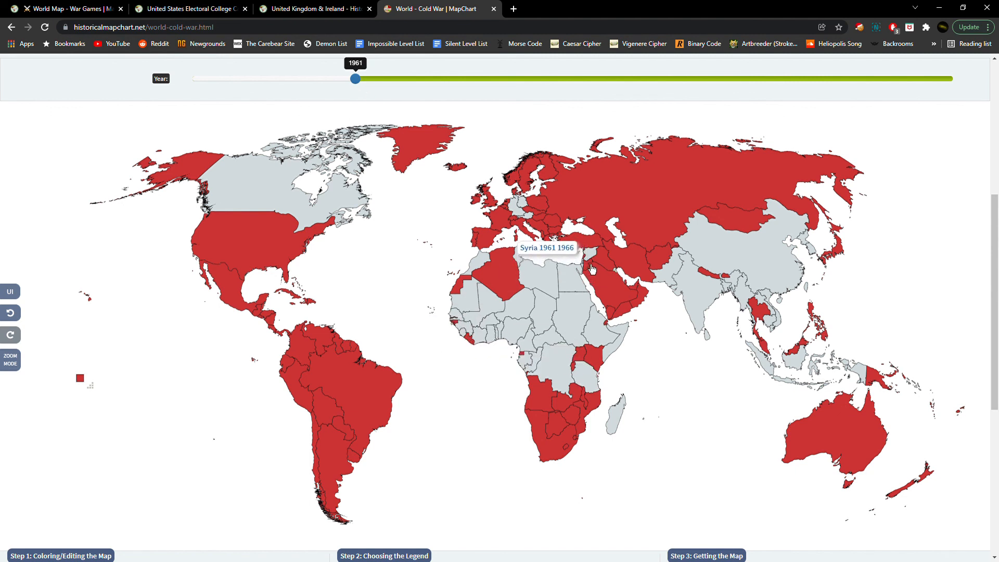
pyautogui.moveTo(621, 276)
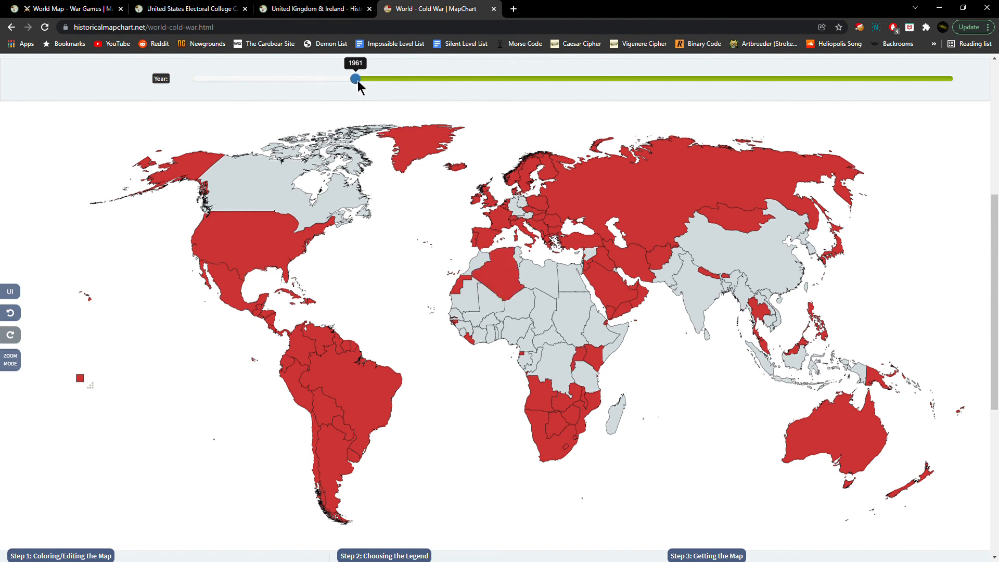
# Compare the Ruanda-Urundi area between 1961 and 1962, ending with the map year at 1962.
pyautogui.moveTo(360, 80); pyautogui.dragTo(357, 80)
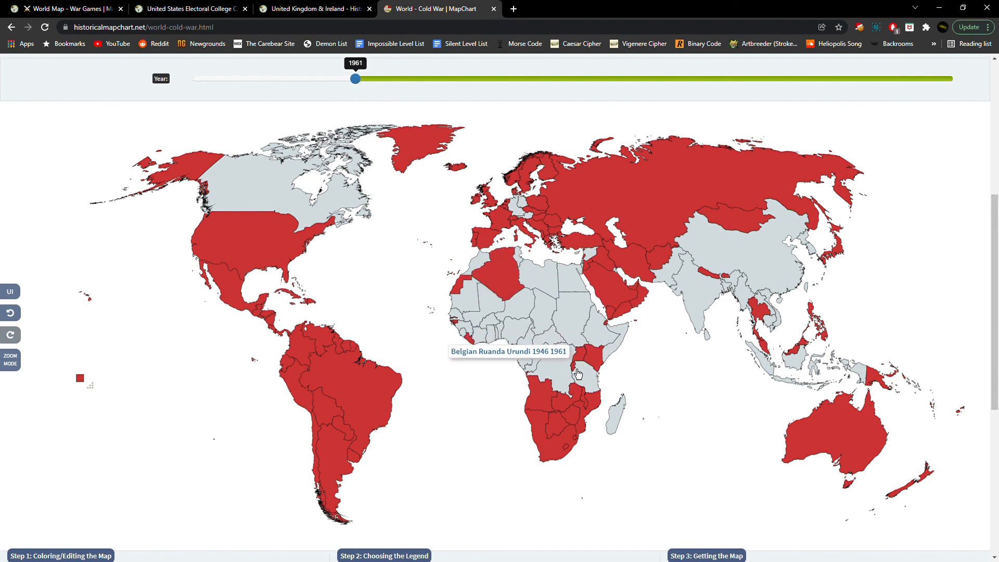
pyautogui.click(361, 83)
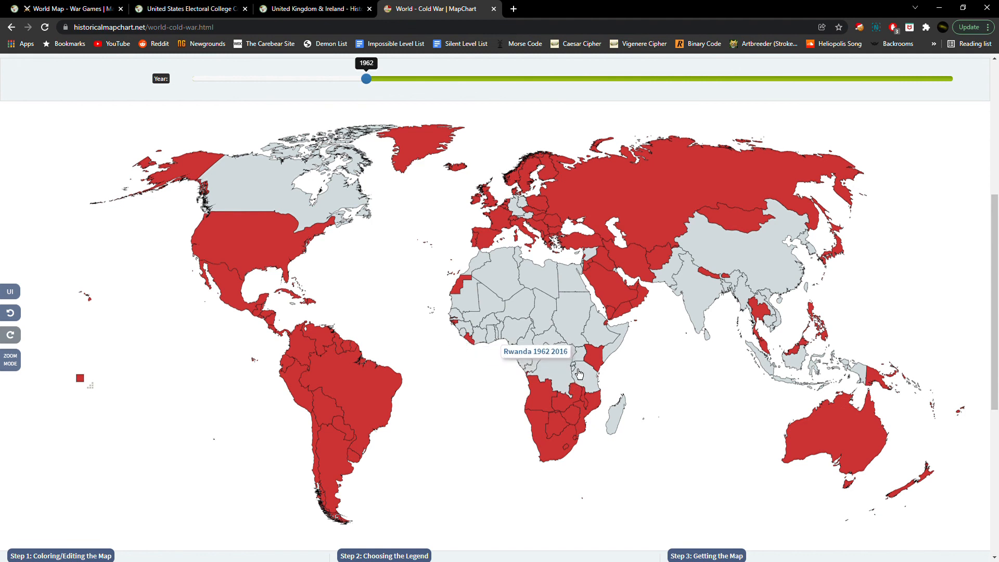
pyautogui.moveTo(368, 76)
pyautogui.mouseDown()
pyautogui.moveTo(380, 81)
pyautogui.moveTo(352, 81)
pyautogui.moveTo(365, 95)
pyautogui.mouseUp()
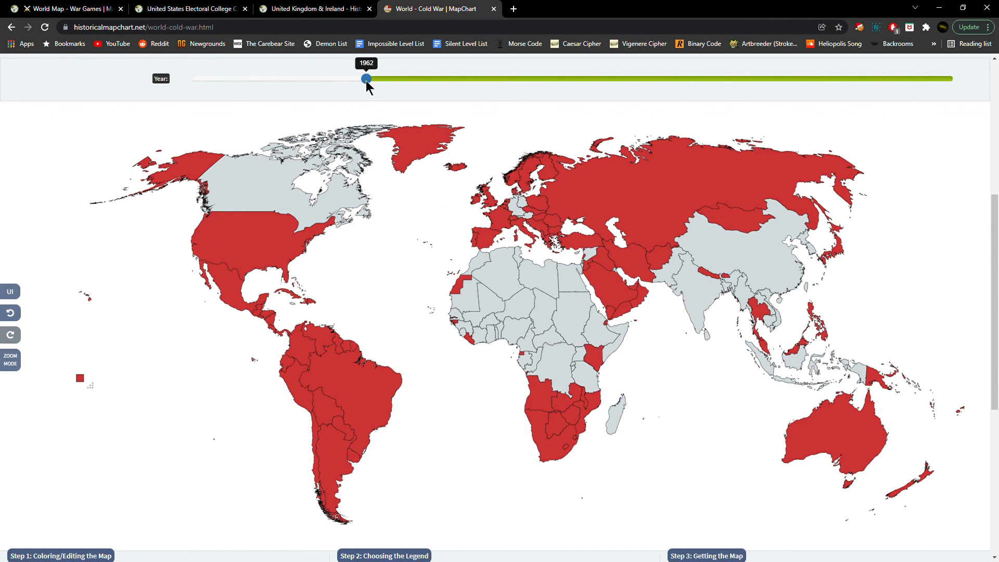
# Advance the map year through 1963, 1970 and 1971 to 1973 to follow the border changes.
pyautogui.moveTo(772, 353)
pyautogui.moveTo(364, 74); pyautogui.dragTo(373, 79)
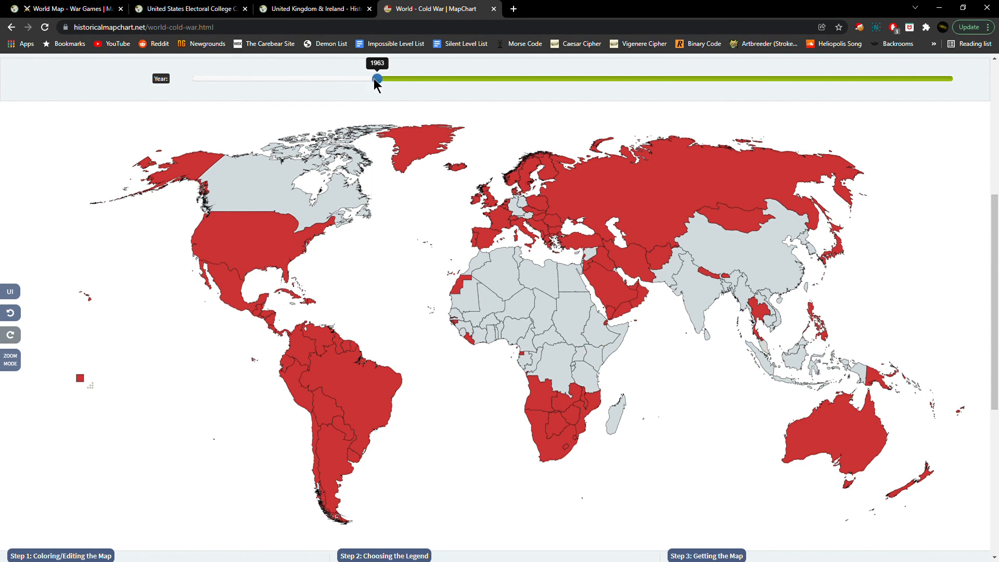
pyautogui.click(389, 80)
pyautogui.moveTo(393, 82); pyautogui.dragTo(420, 82)
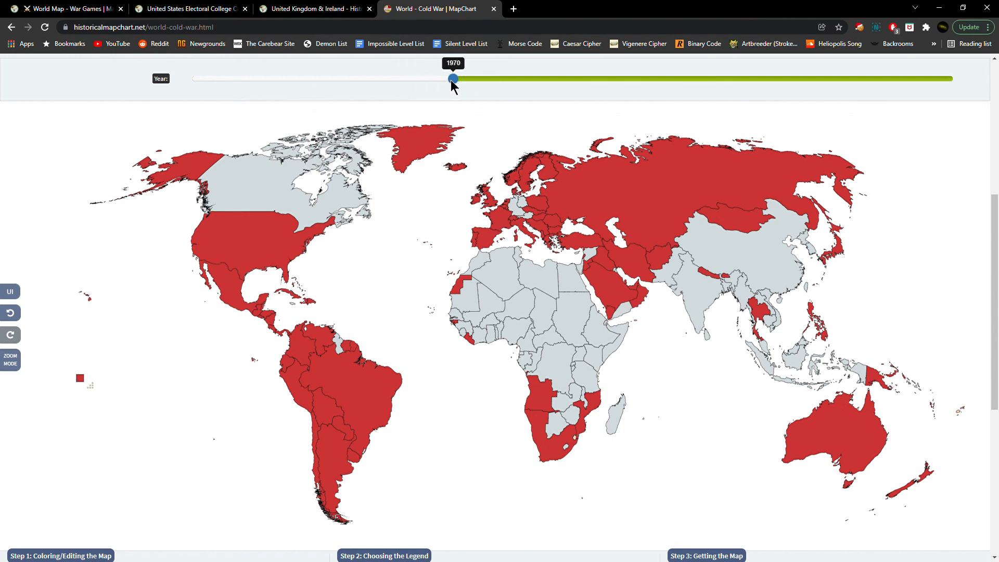
pyautogui.click(462, 80)
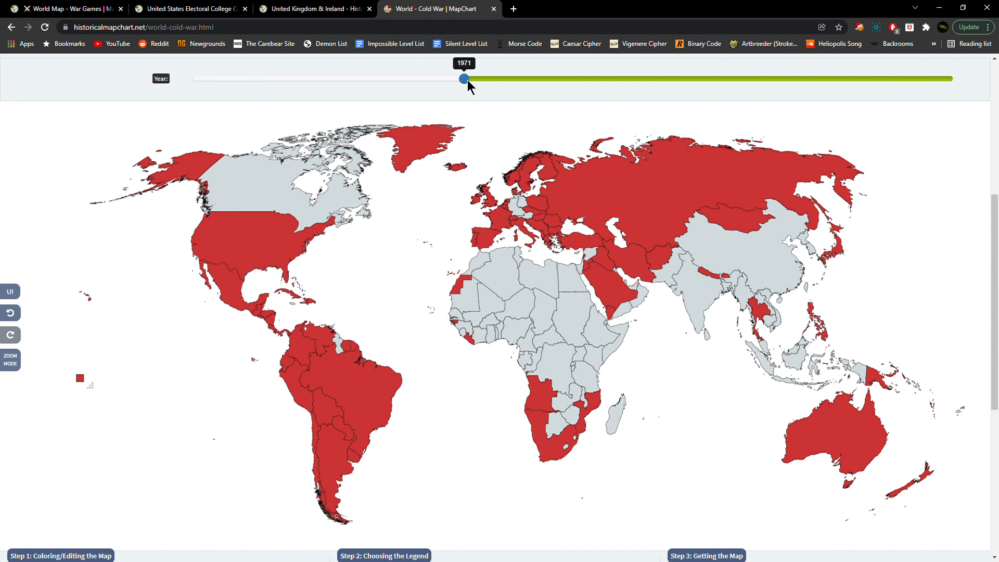
pyautogui.click(474, 81)
pyautogui.click(485, 80)
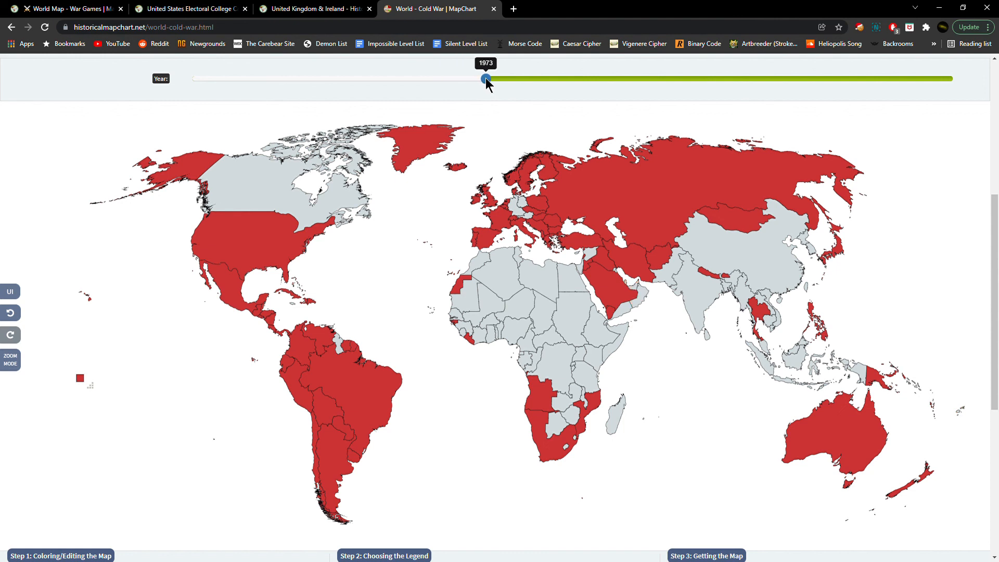
# Advance the Cold War map's year through 1975 and 1977 to 1989 to follow the border changes.
pyautogui.click(497, 79)
pyautogui.click(505, 79)
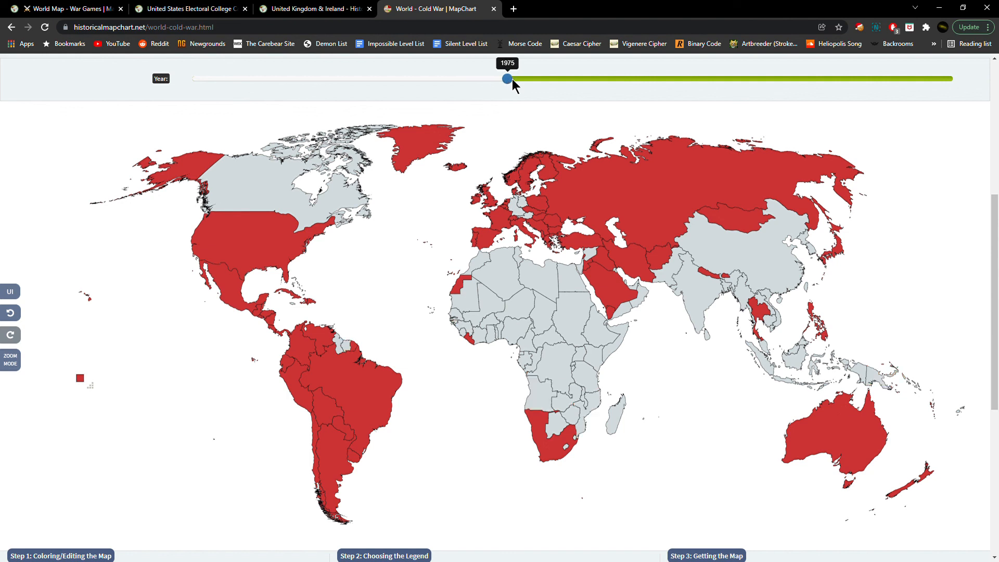
pyautogui.click(517, 79)
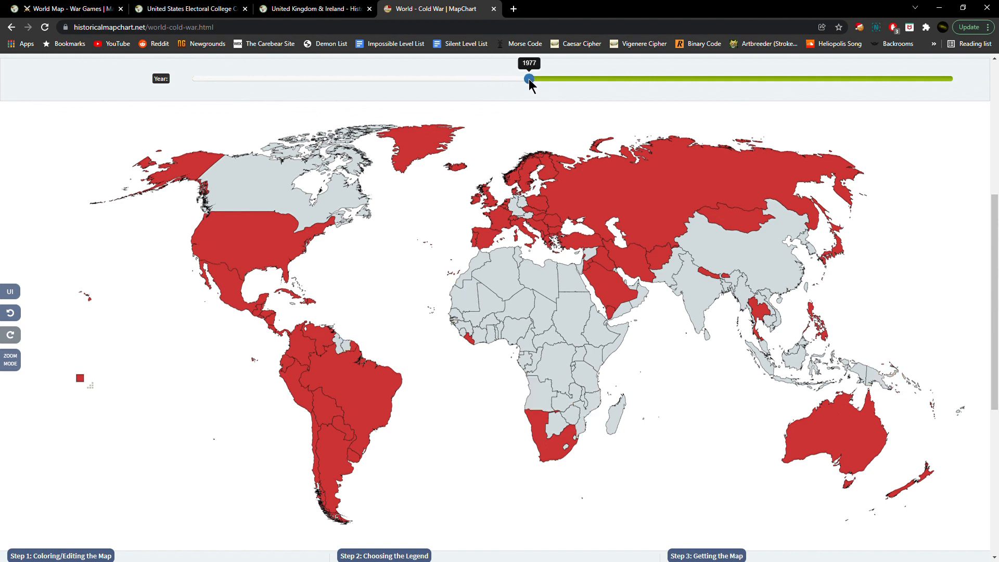
pyautogui.click(541, 79)
pyautogui.click(554, 79)
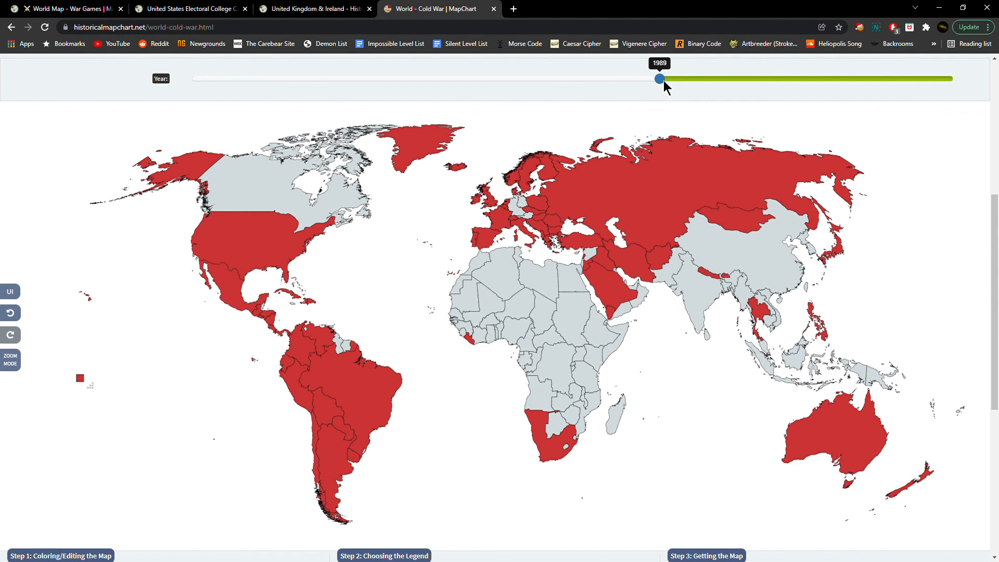
# Advance the map year through 1998, 2003 and 2010 to 2016 to follow the post-Cold War border changes.
pyautogui.moveTo(664, 81); pyautogui.dragTo(716, 81)
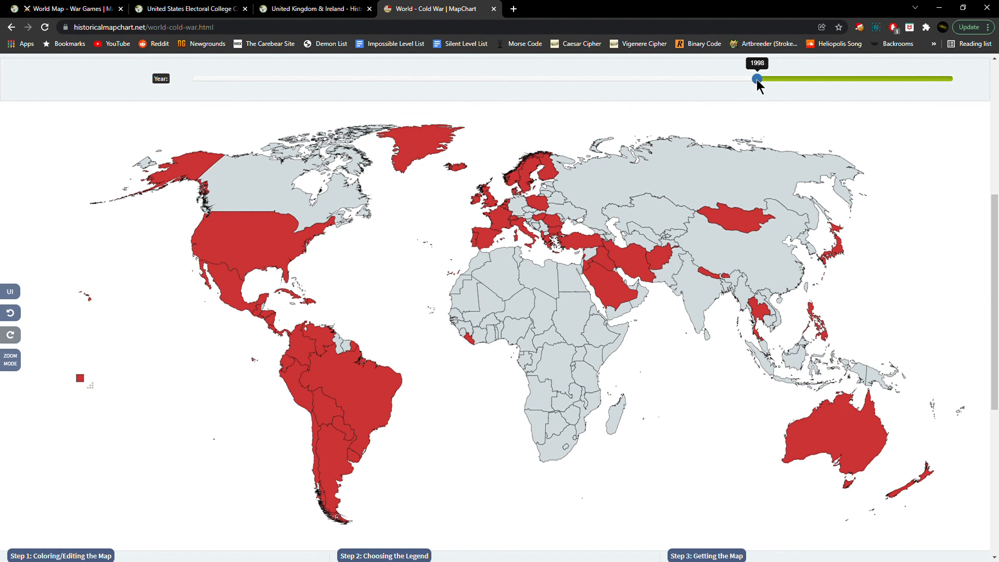
pyautogui.moveTo(768, 79); pyautogui.dragTo(798, 77)
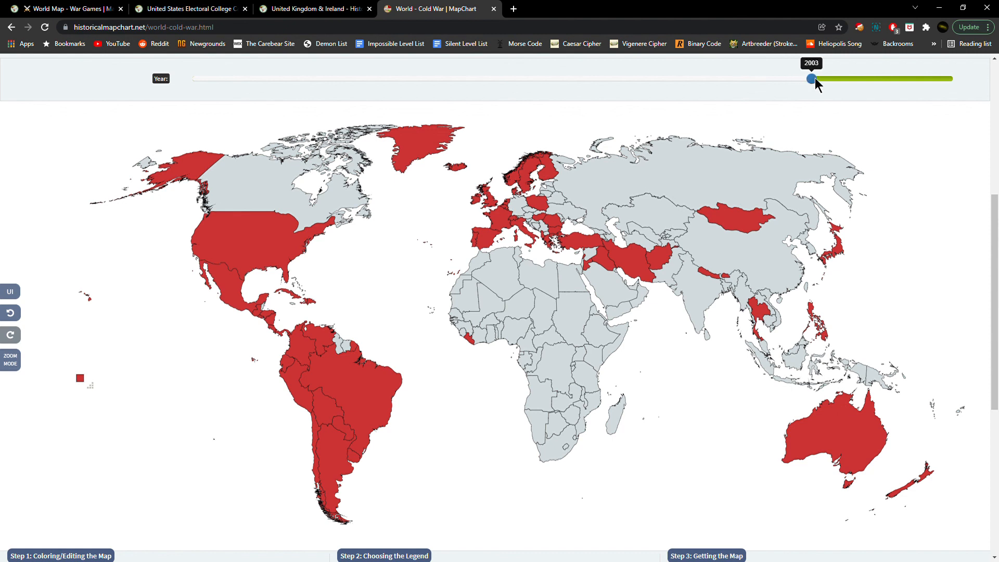
pyautogui.moveTo(829, 79); pyautogui.dragTo(834, 79)
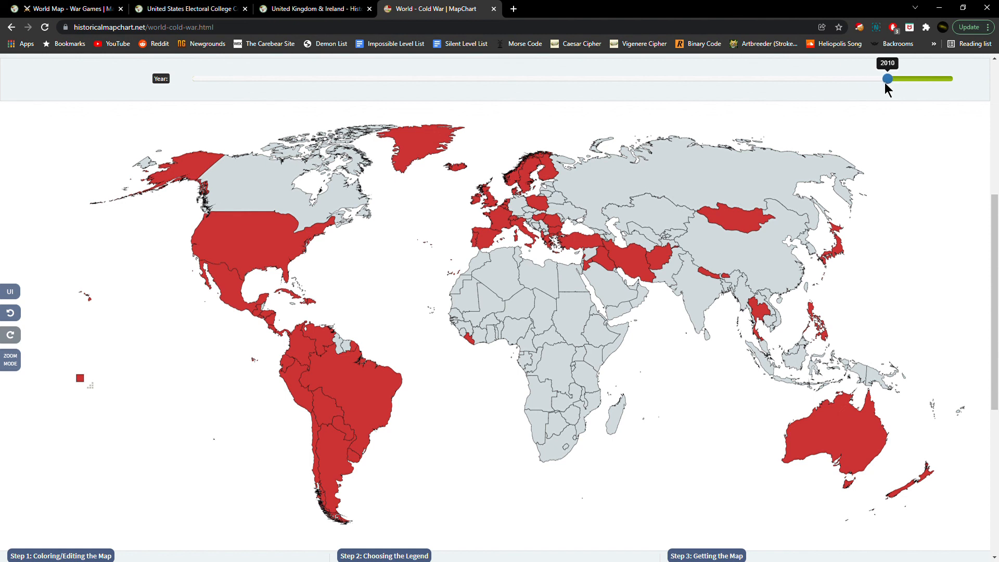
pyautogui.moveTo(887, 82); pyautogui.dragTo(897, 82)
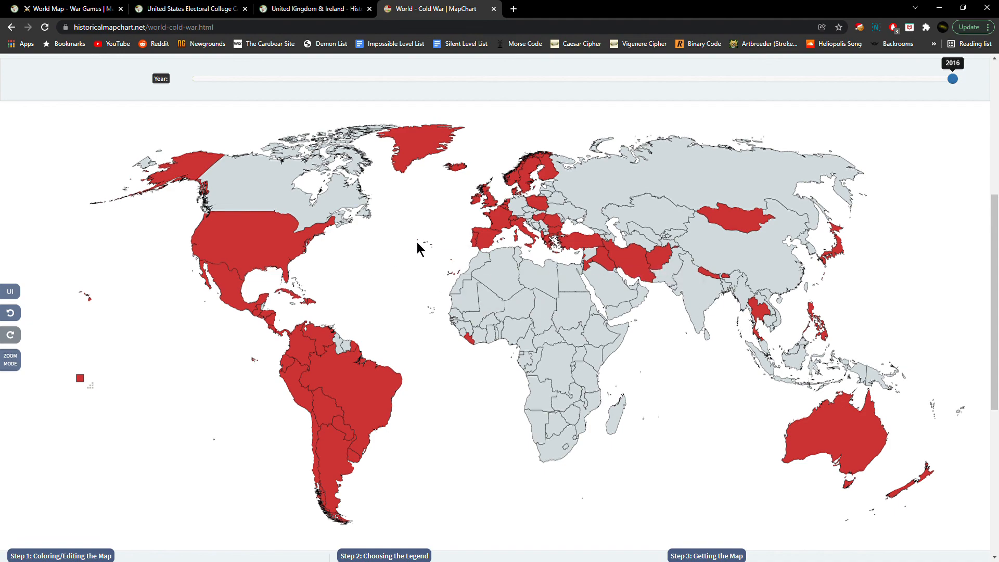
# Read the Cold War map's introduction, highlighting the notes on country lifetimes, year-end borders, core territories and the Germany and Algeria examples.
pyautogui.scroll(-7, 738, 352)
pyautogui.scroll(6, 526, 281)
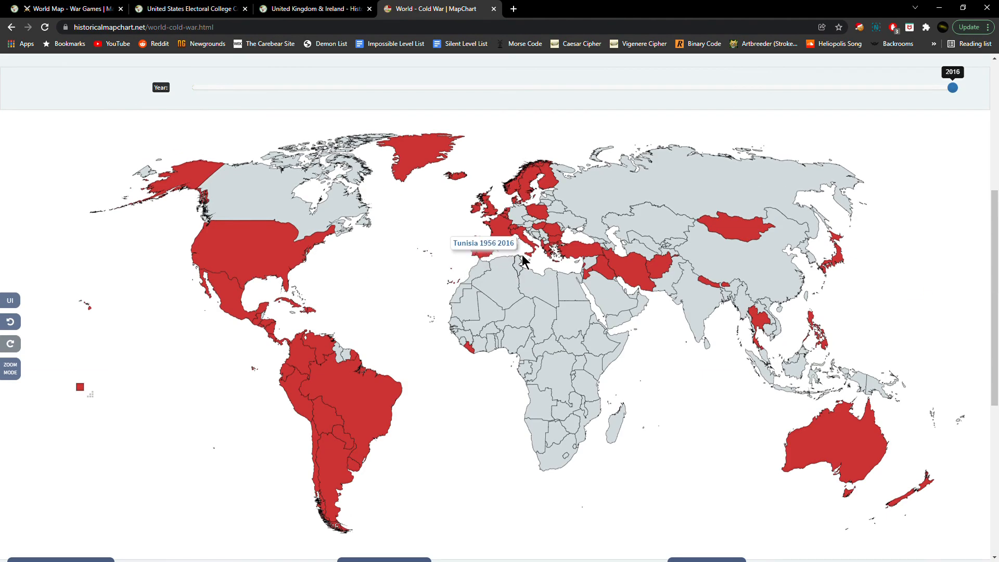
pyautogui.scroll(3, 529, 260)
pyautogui.scroll(3, 529, 255)
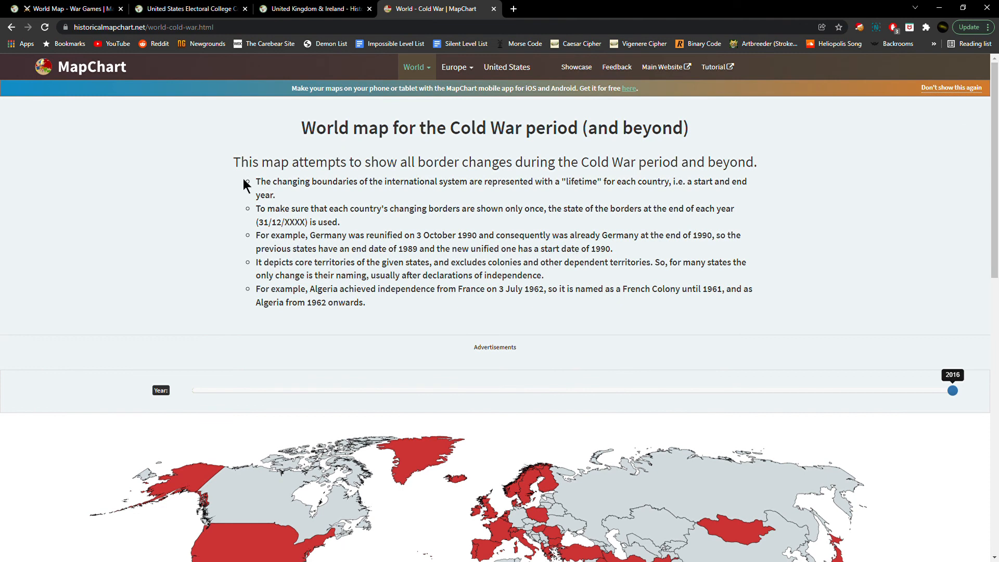
pyautogui.moveTo(234, 171); pyautogui.dragTo(763, 178)
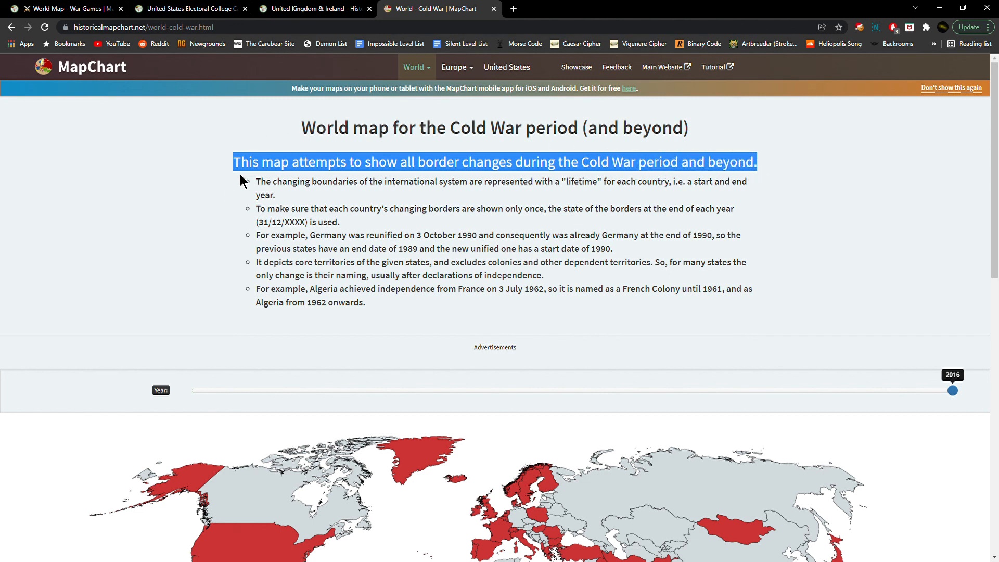
pyautogui.moveTo(246, 187); pyautogui.dragTo(288, 200)
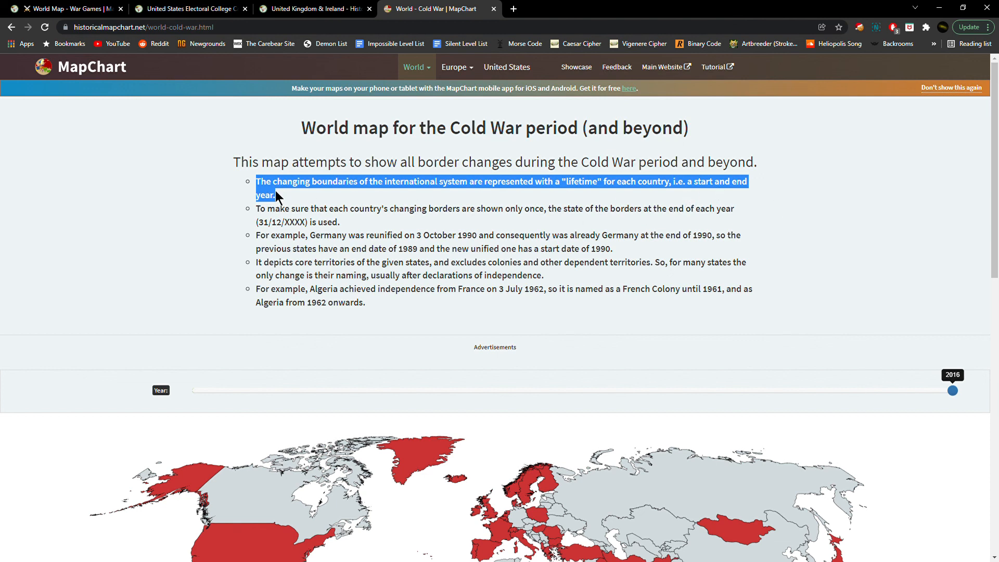
pyautogui.moveTo(256, 209); pyautogui.dragTo(349, 229)
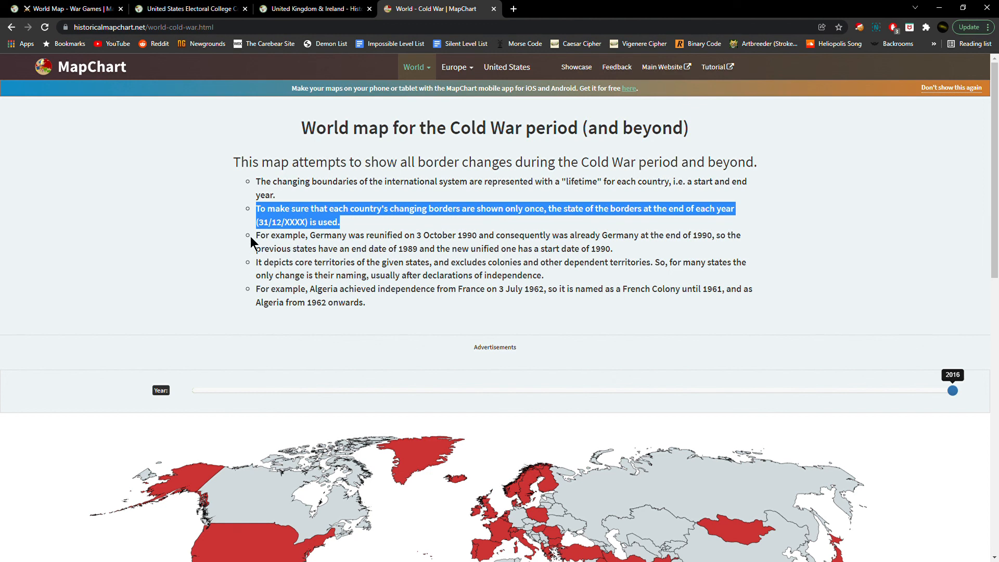
pyautogui.moveTo(259, 238); pyautogui.dragTo(650, 249)
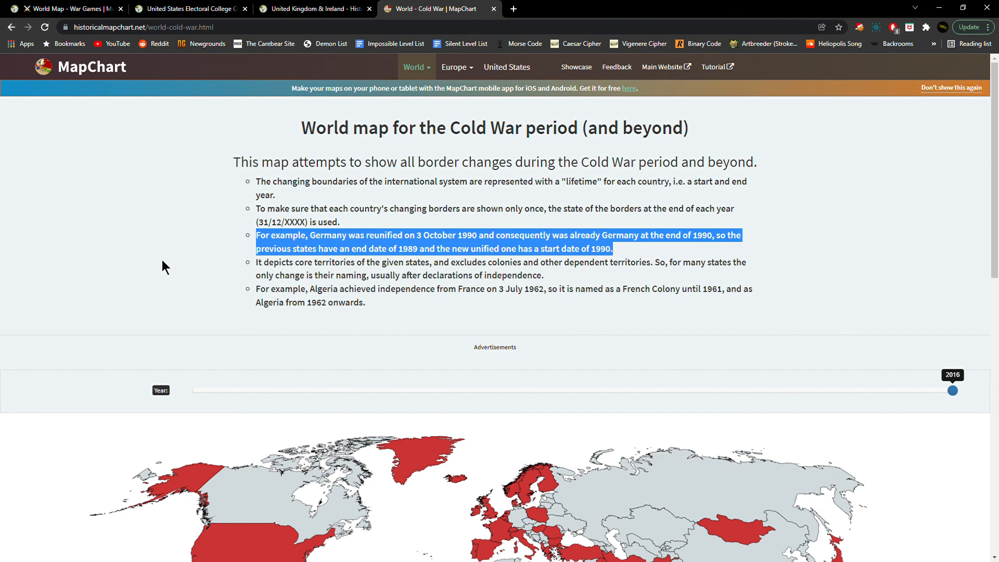
pyautogui.moveTo(575, 286); pyautogui.dragTo(249, 267)
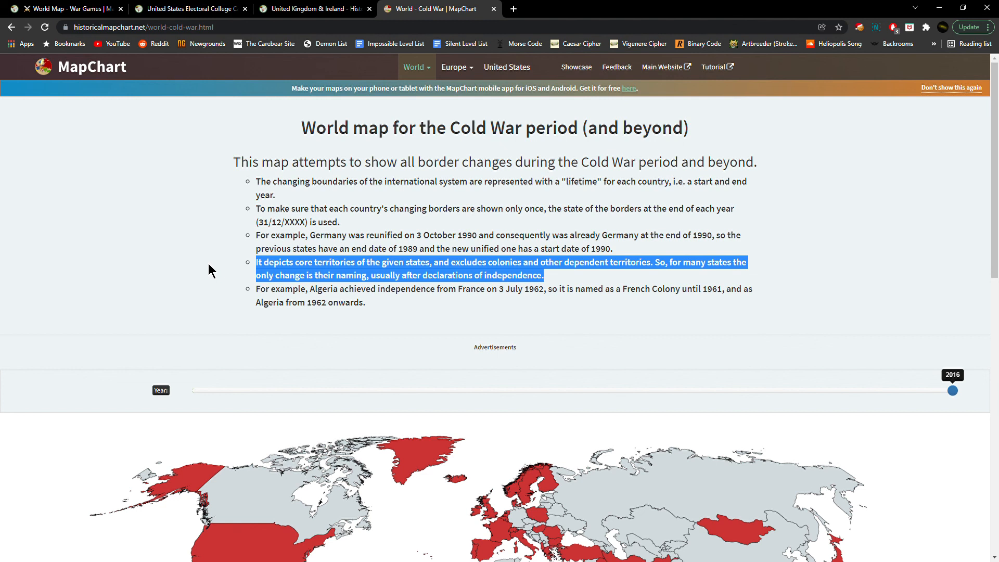
pyautogui.moveTo(377, 307); pyautogui.dragTo(245, 293)
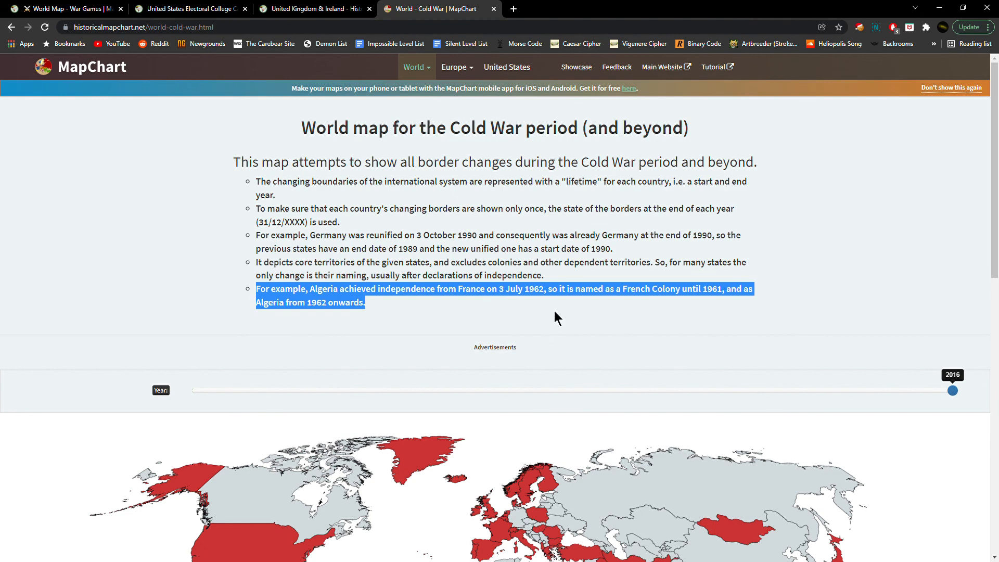
pyautogui.scroll(-7, 554, 312)
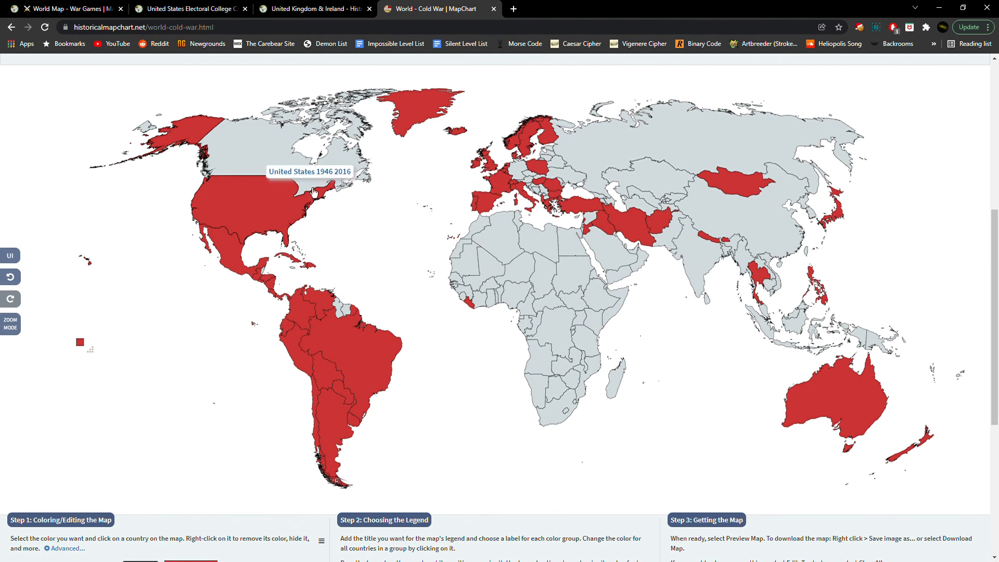
pyautogui.scroll(6, 413, 425)
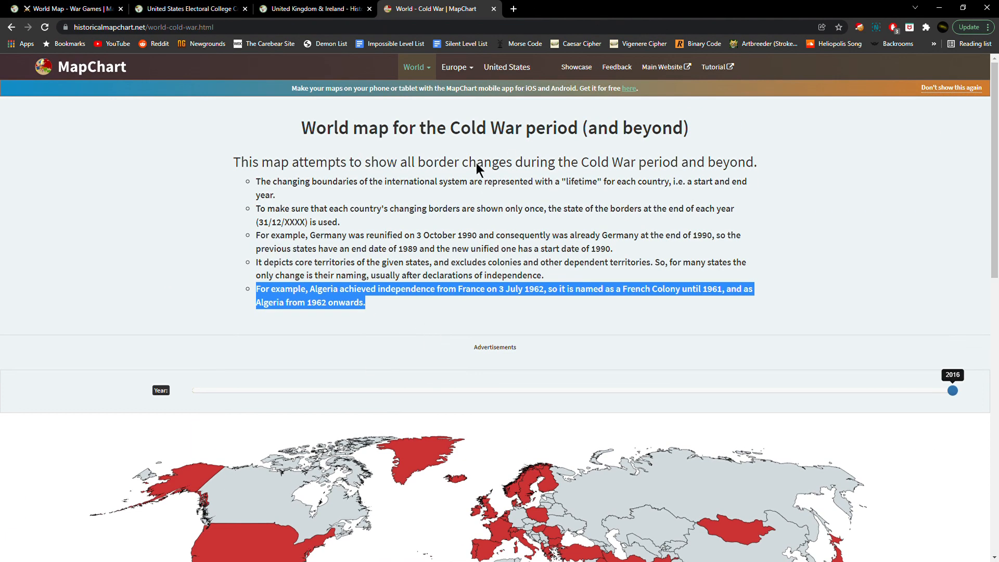
pyautogui.scroll(-3, 528, 177)
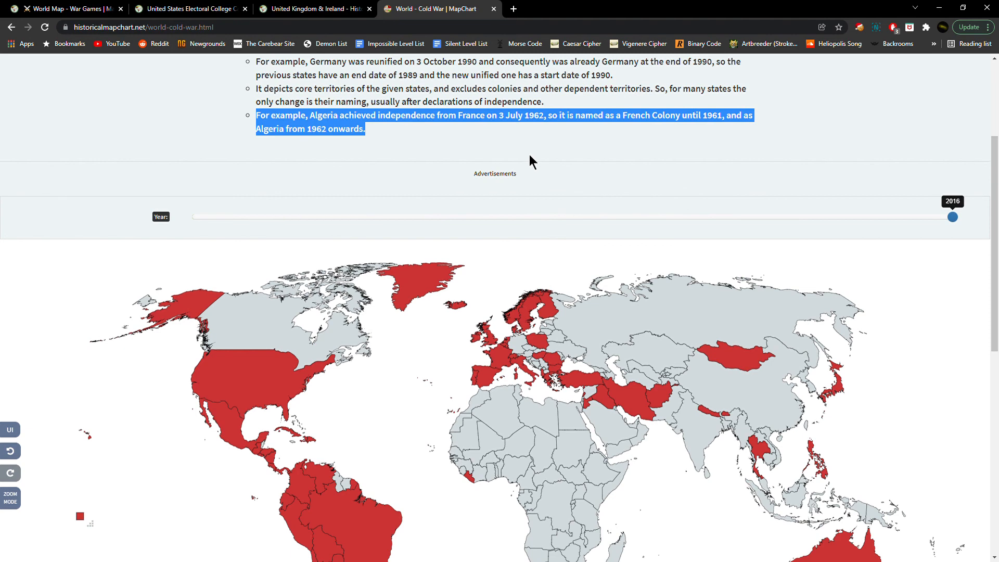
pyautogui.scroll(3, 520, 180)
# Return to the UK & Ireland historic counties map and browse the site's map lists for more countries, the United States and Africa.
pyautogui.click(117, 7)
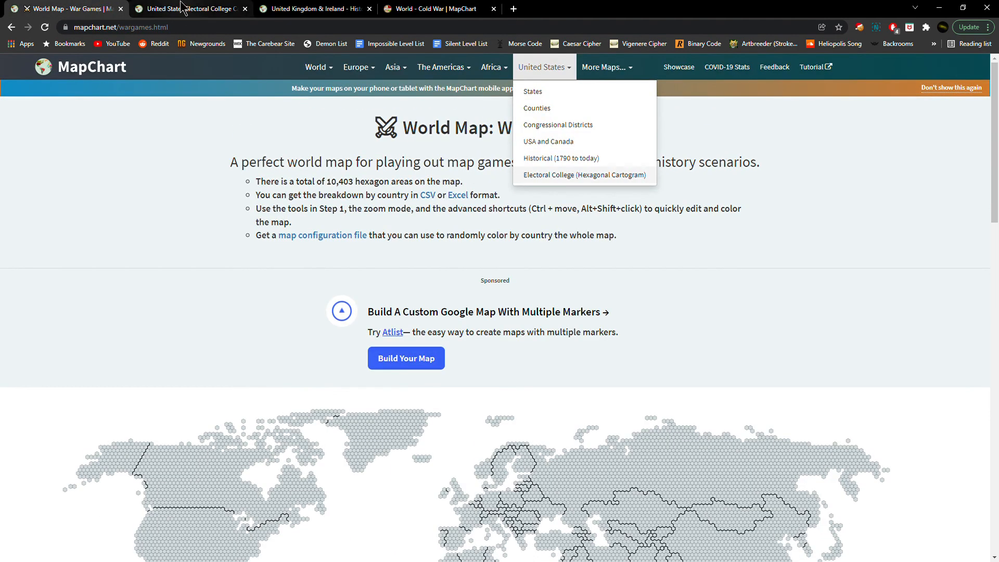
pyautogui.click(177, 8)
pyautogui.click(308, 11)
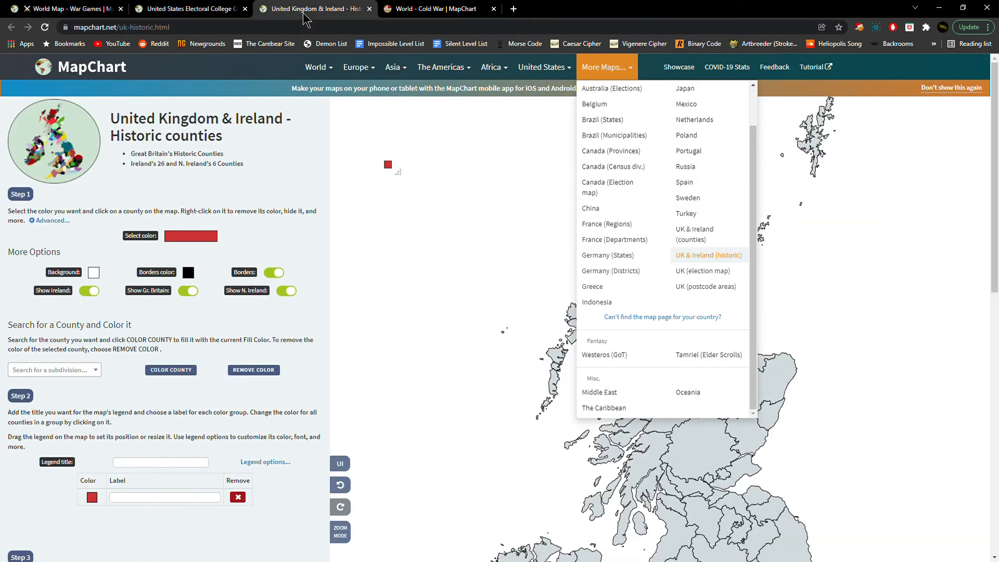
pyautogui.scroll(1, 666, 216)
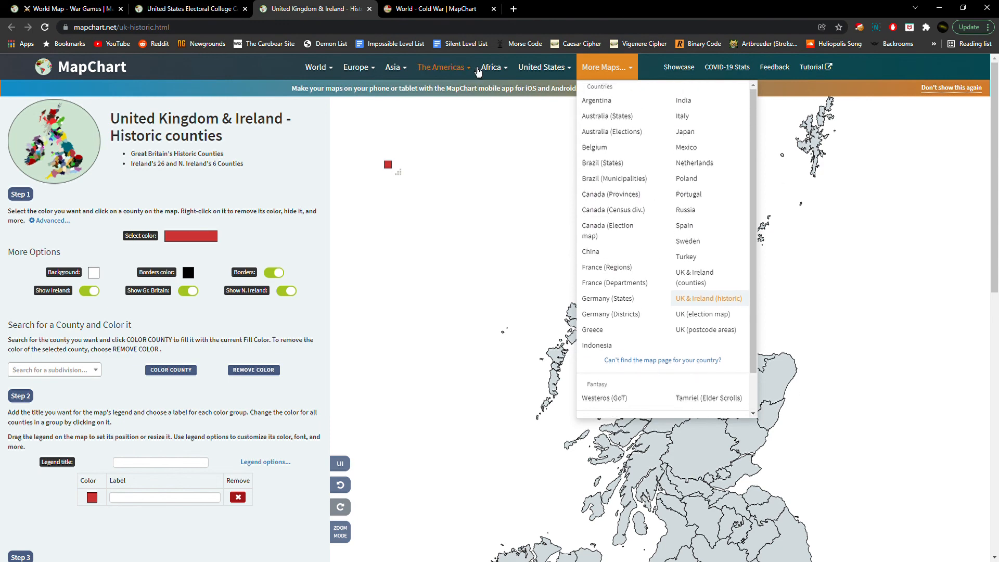
pyautogui.moveTo(552, 75)
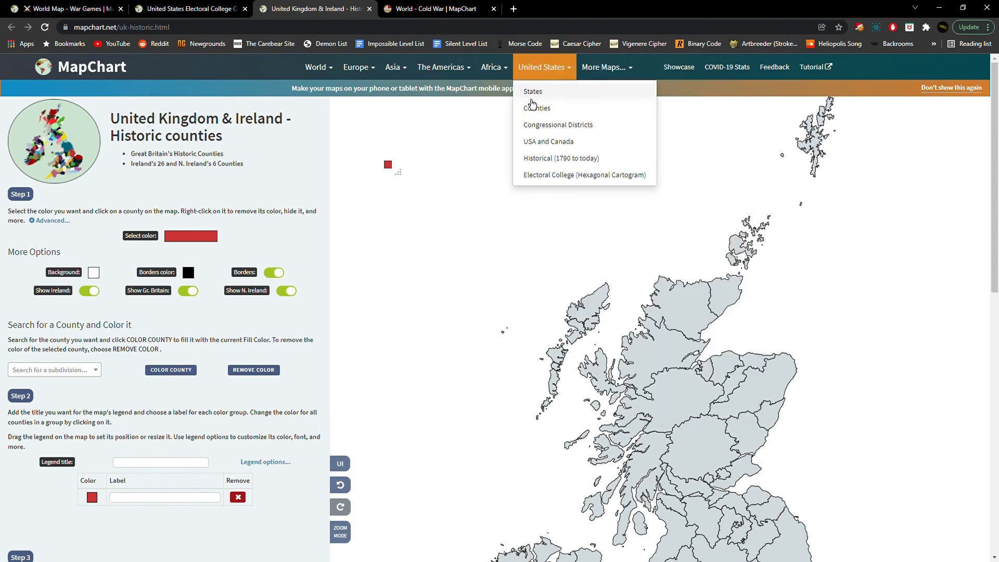
pyautogui.moveTo(463, 71)
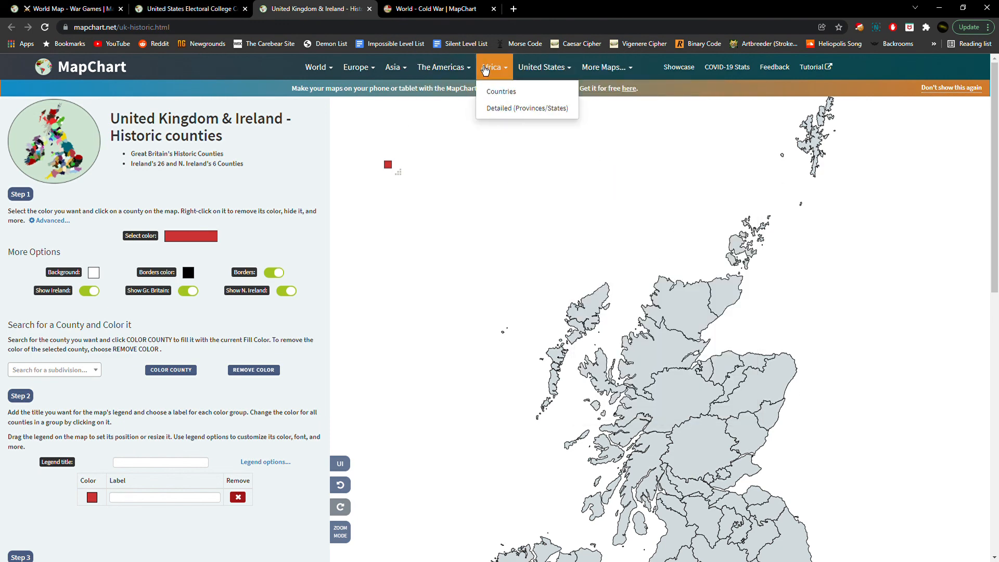